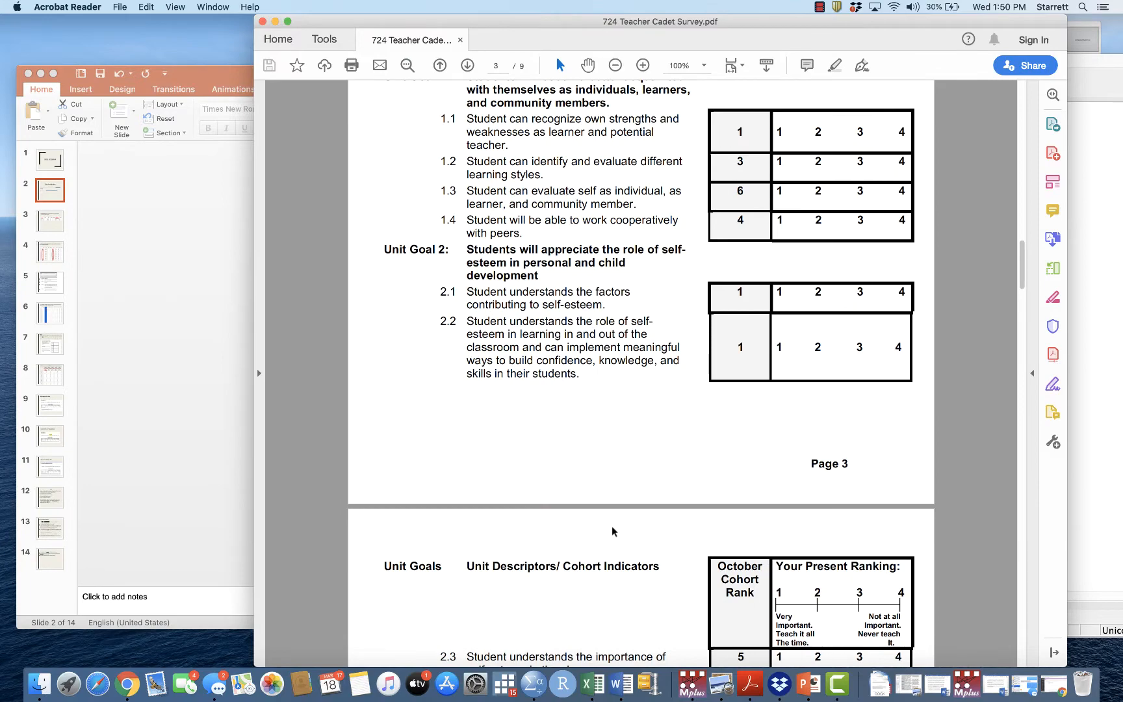
Step: Compare the unit goal indicators on page 3 of the Teacher Cadet Survey PDF with the variable labels in the SPSS Data Editor
scroll(614, 531, down, 1)
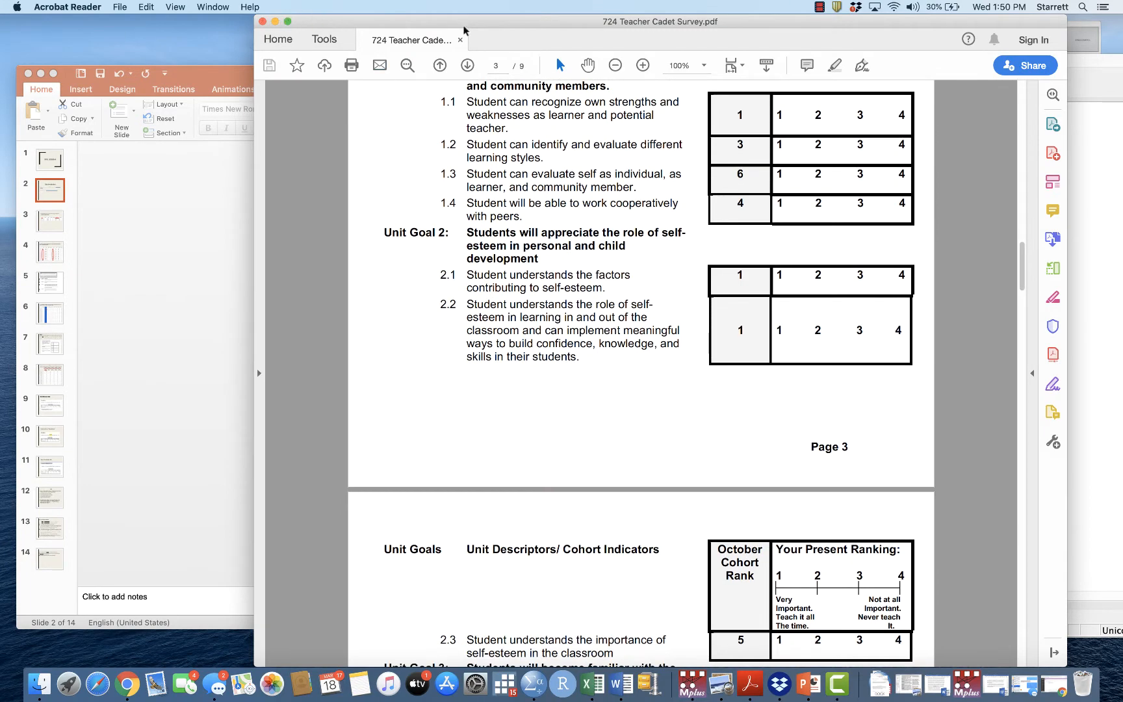
drag(618, 24, 724, 67)
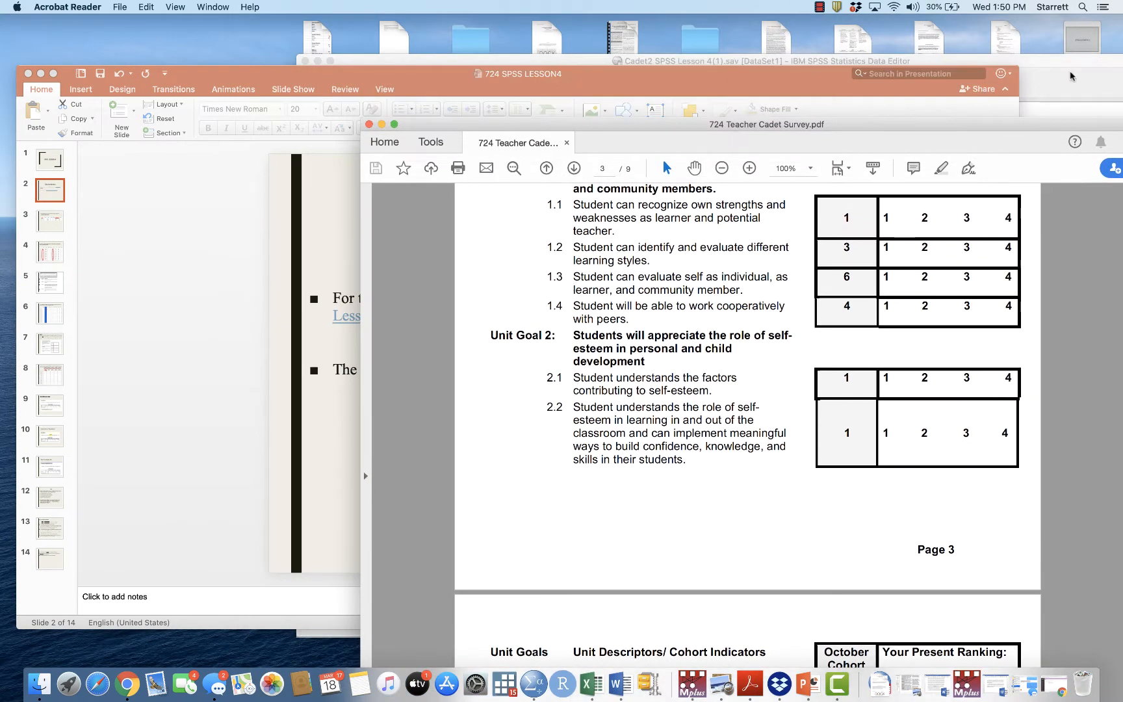
drag(1079, 59, 976, 25)
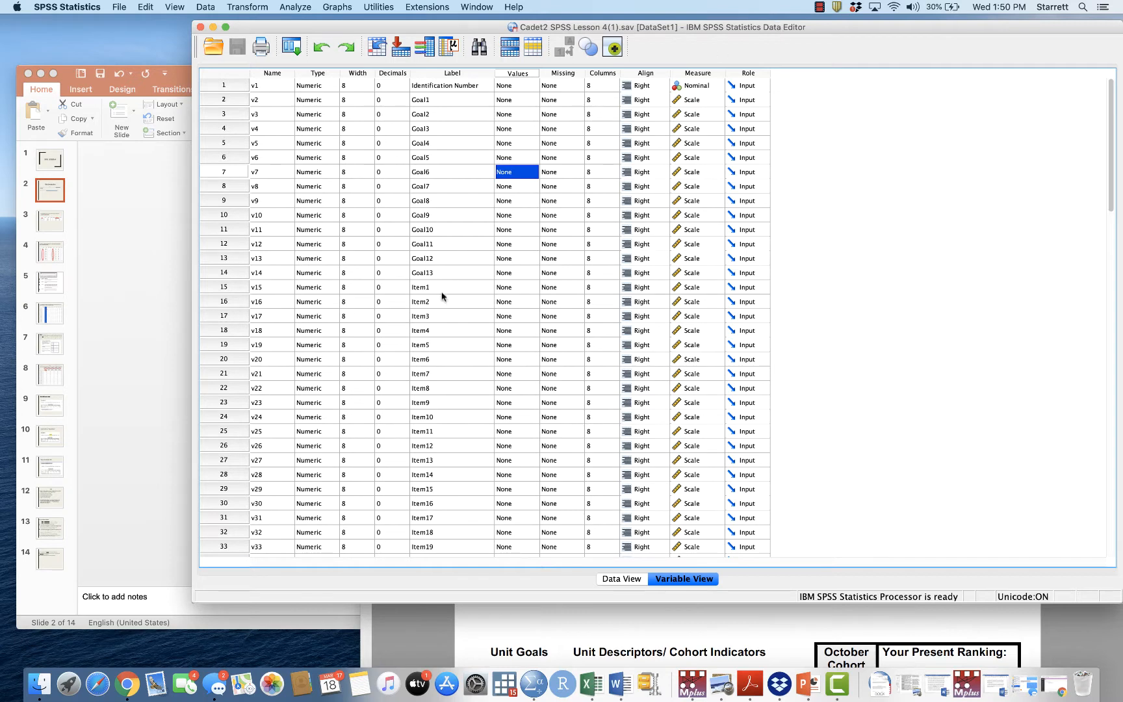
click(771, 637)
scroll(762, 296, up, 3)
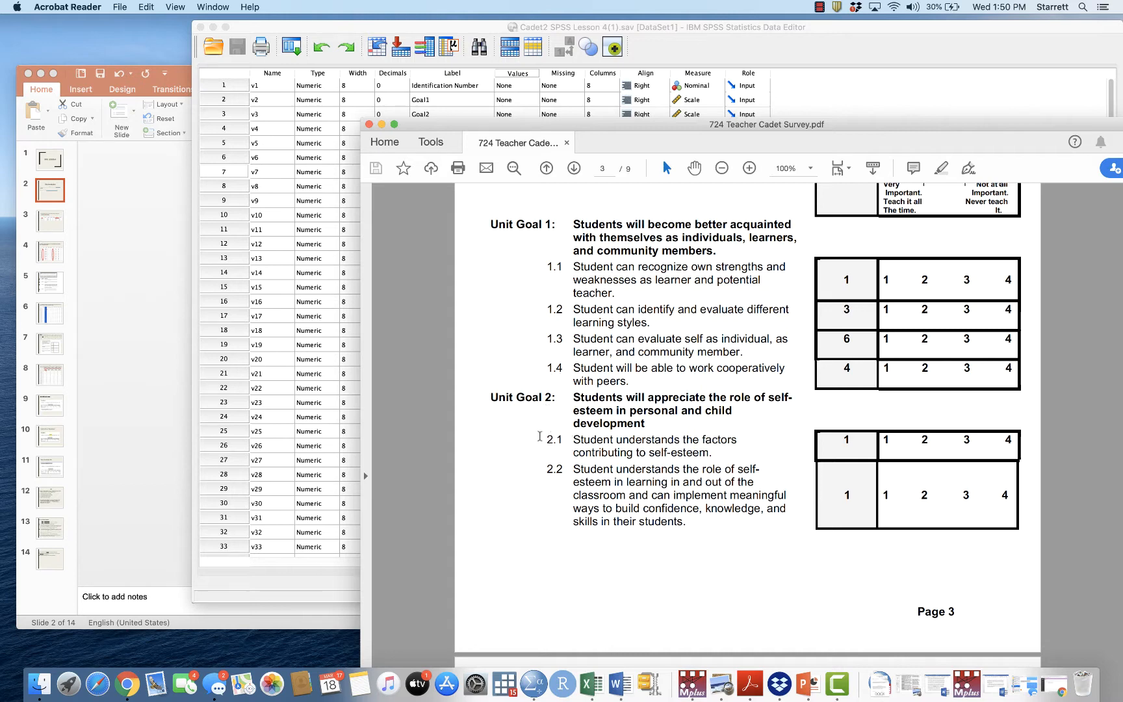
drag(520, 126, 660, 90)
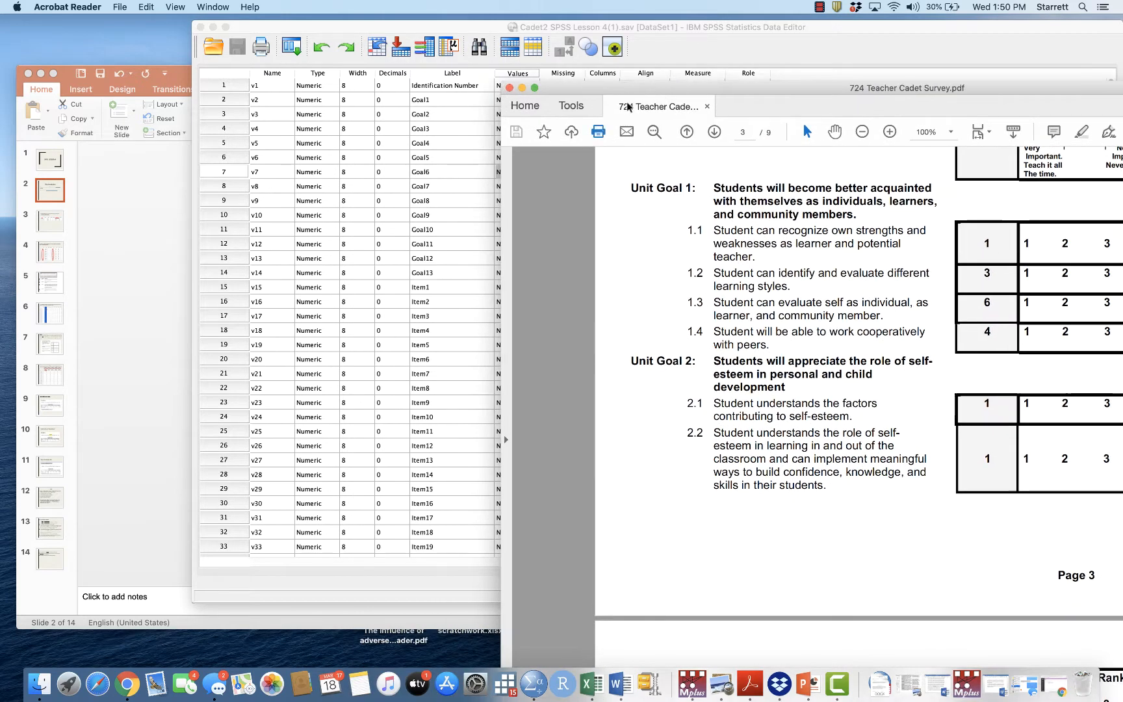
click(446, 356)
click(448, 344)
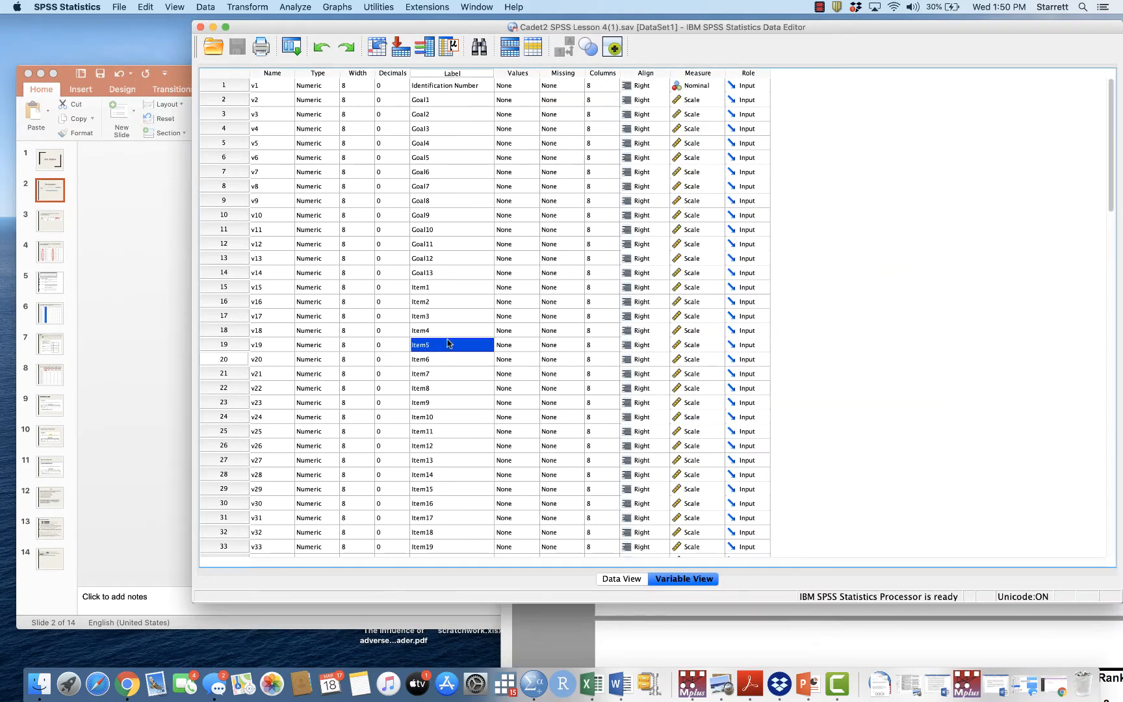
Step: Switch to the 724 SPSS LESSON4 presentation in PowerPoint and review slides 3 to 5 on the identification number and goal variables
click(189, 77)
drag(189, 77, 194, 36)
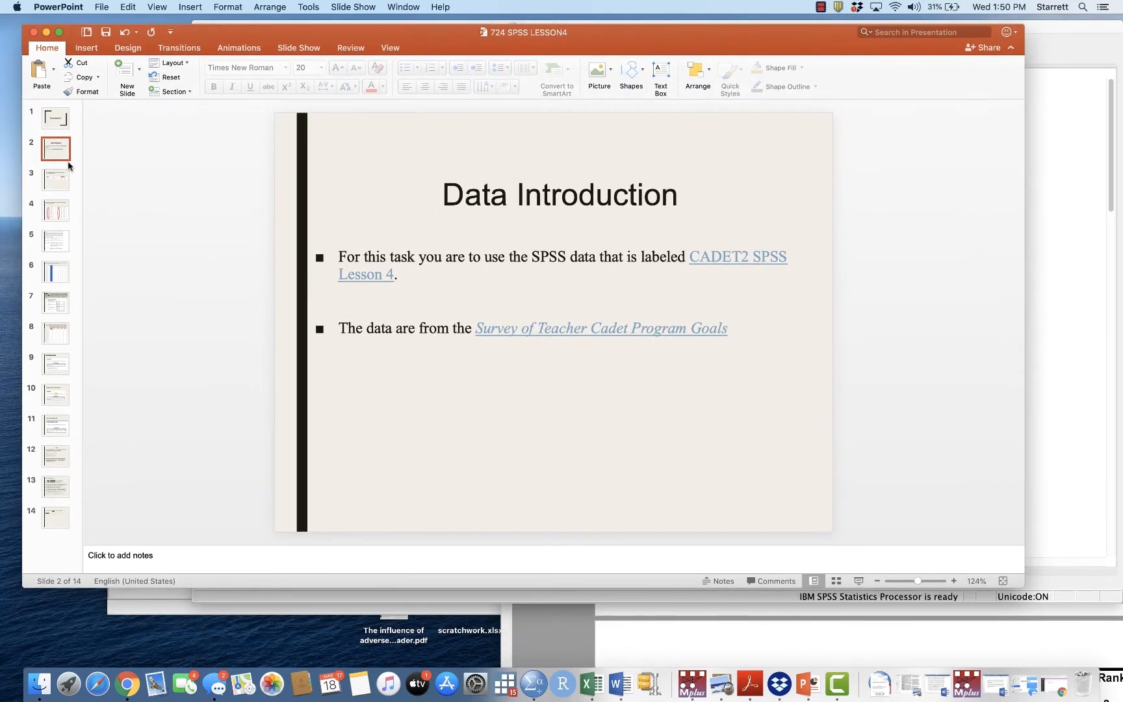
click(65, 189)
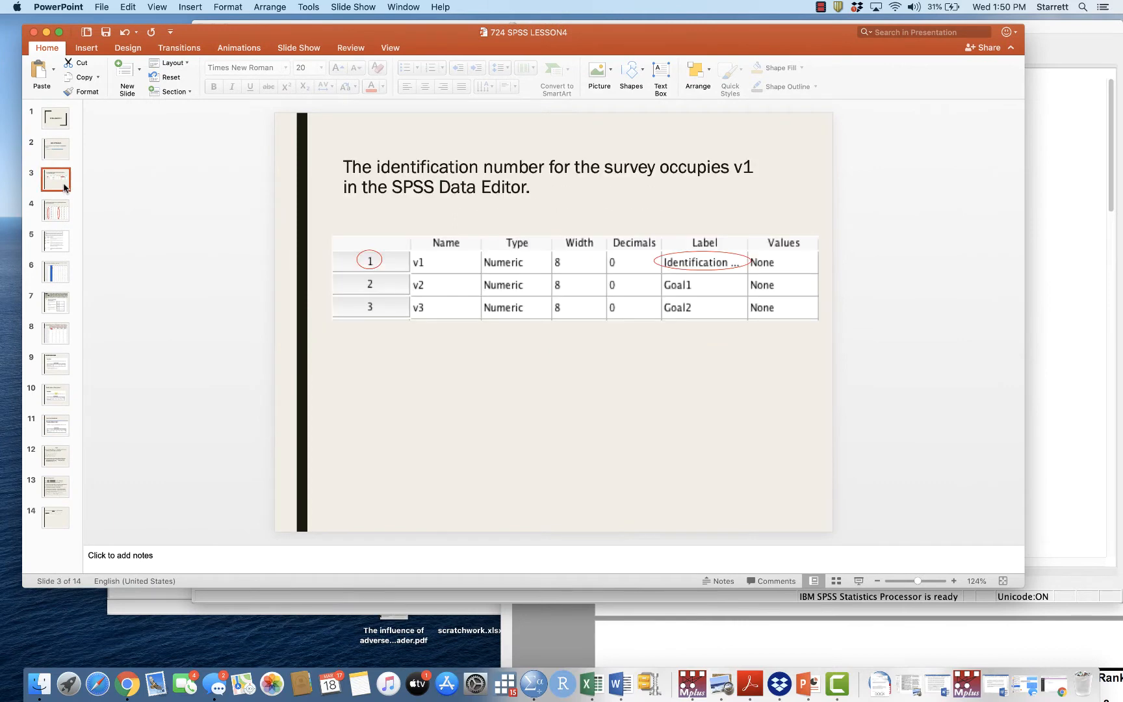
click(64, 218)
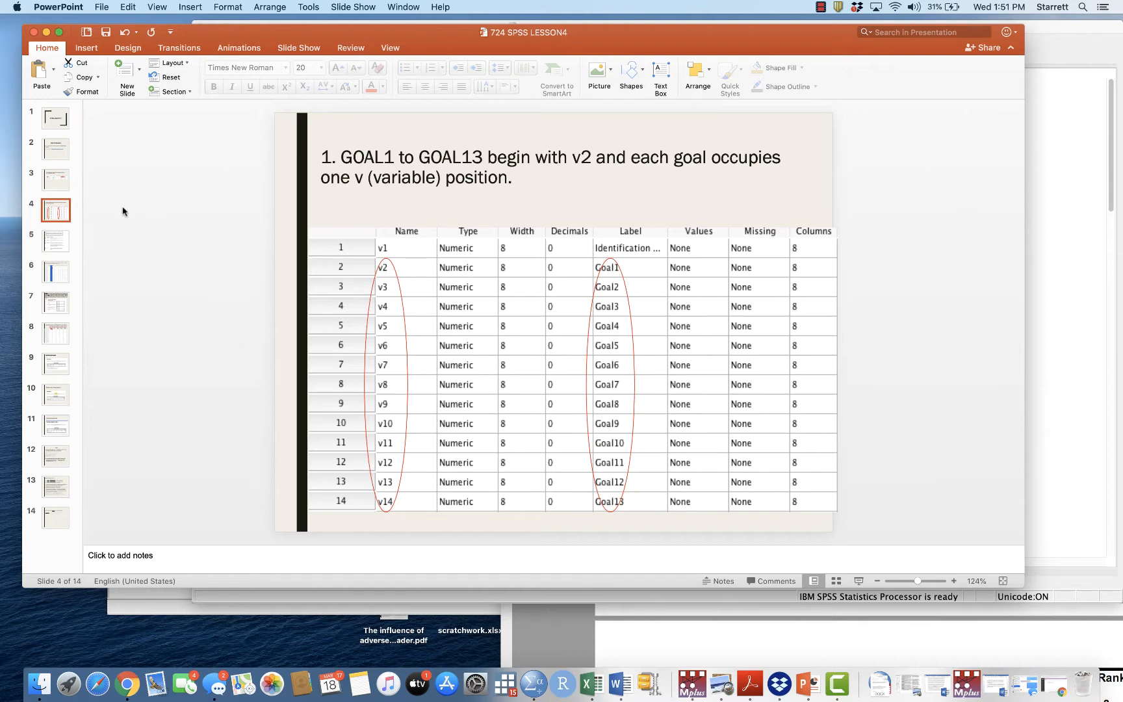
click(55, 241)
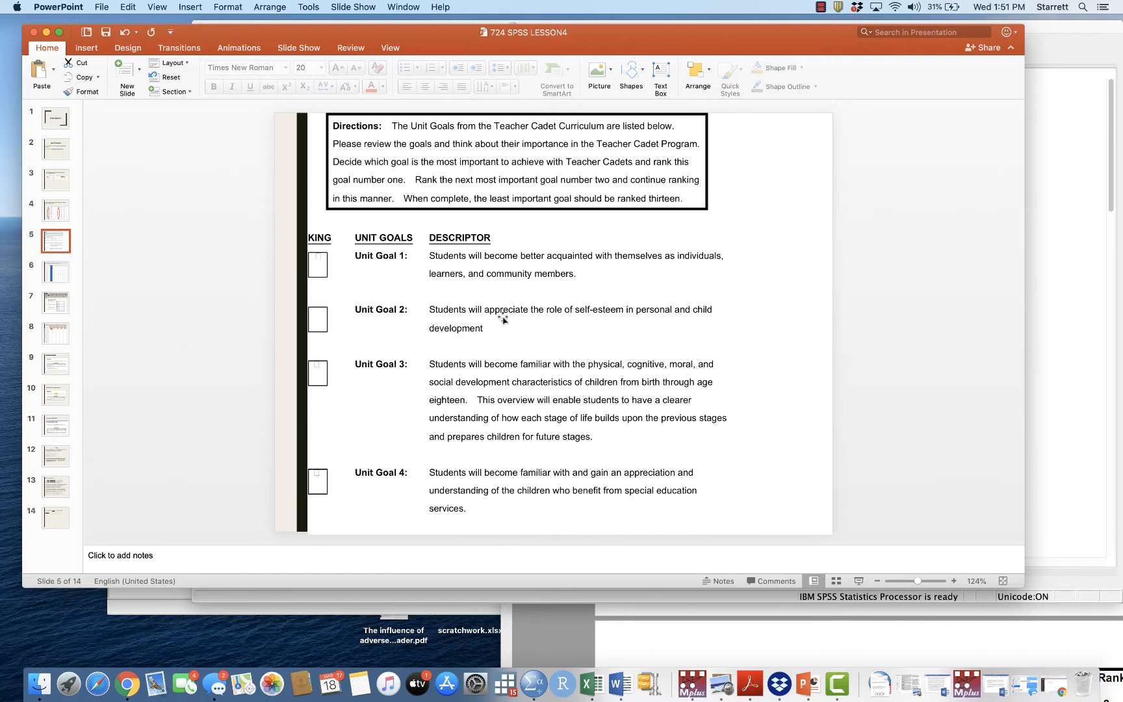
Step: Bring the Teacher Cadet Survey PDF forward in Acrobat Reader and examine the unit goal ranking list on page 2
drag(1051, 28, 910, 38)
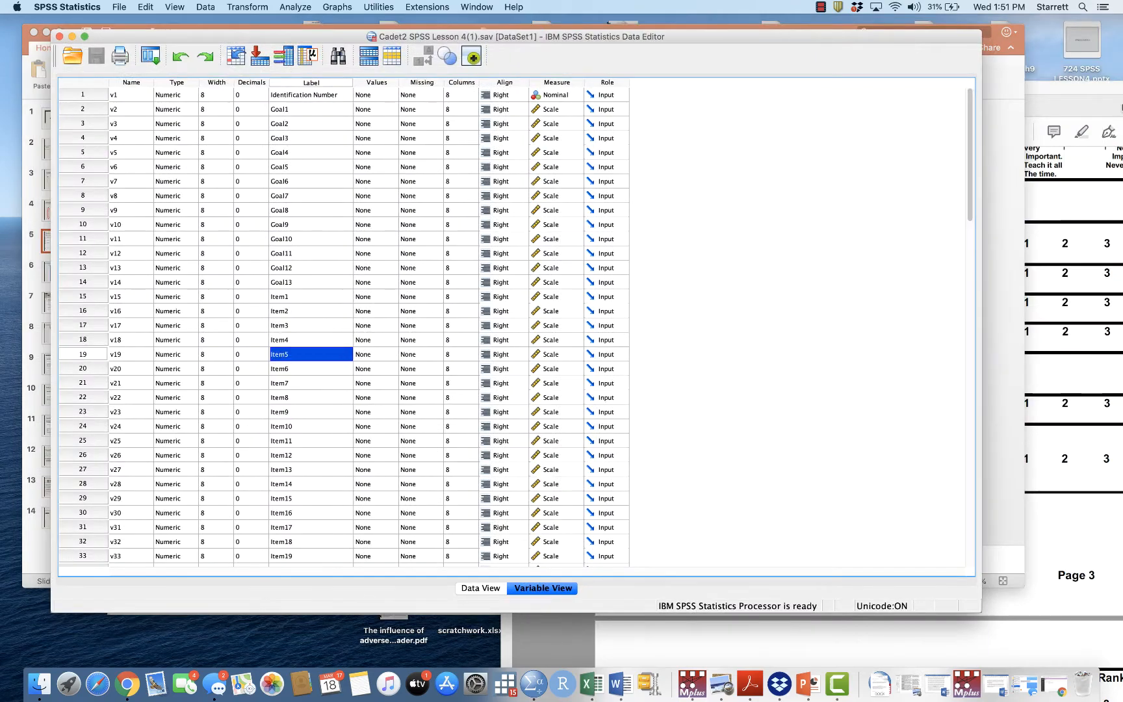
drag(1106, 84, 718, 64)
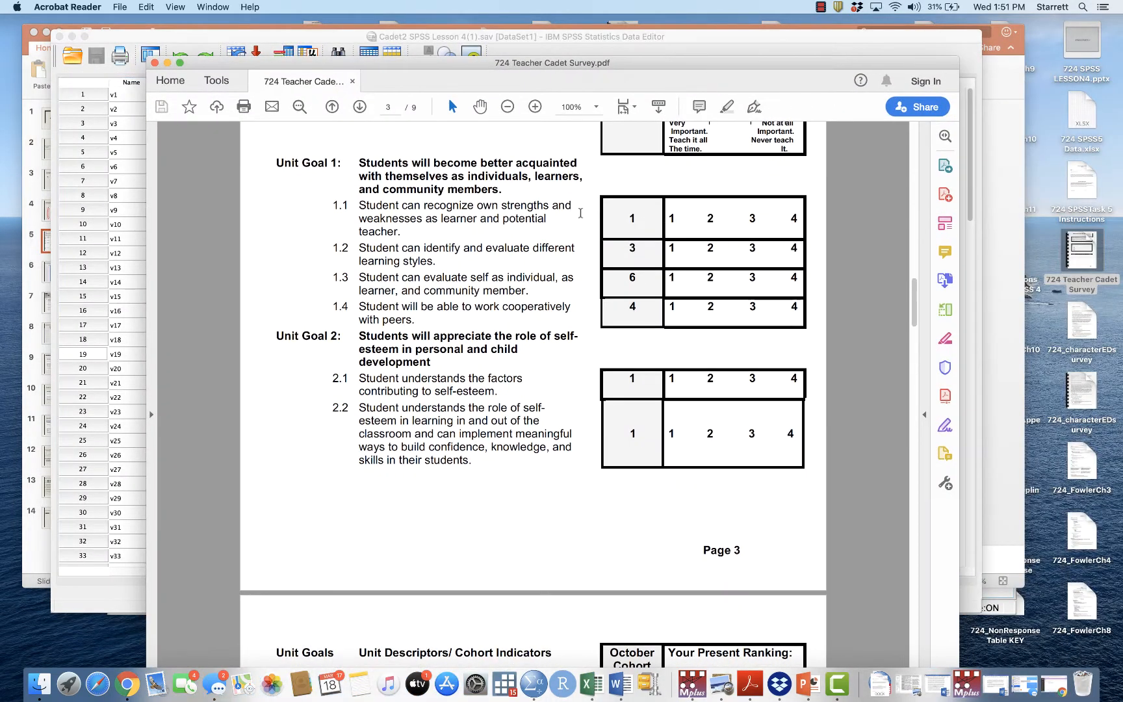
scroll(580, 215, up, 10)
scroll(581, 215, up, 10)
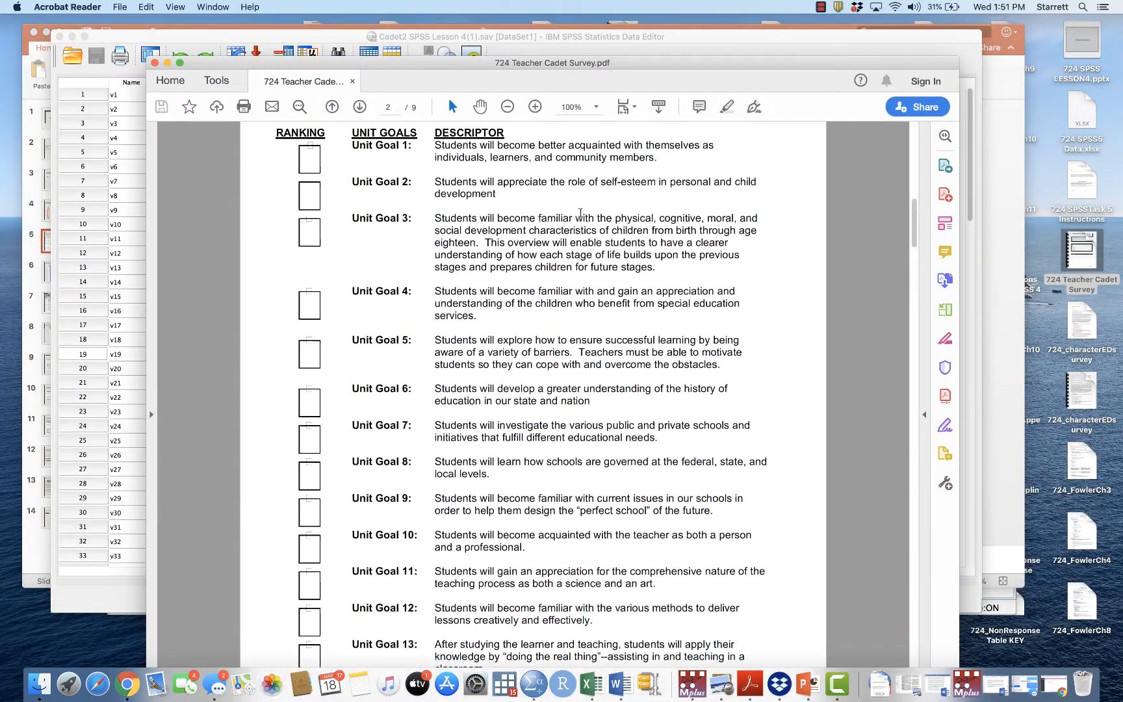
scroll(580, 213, down, 3)
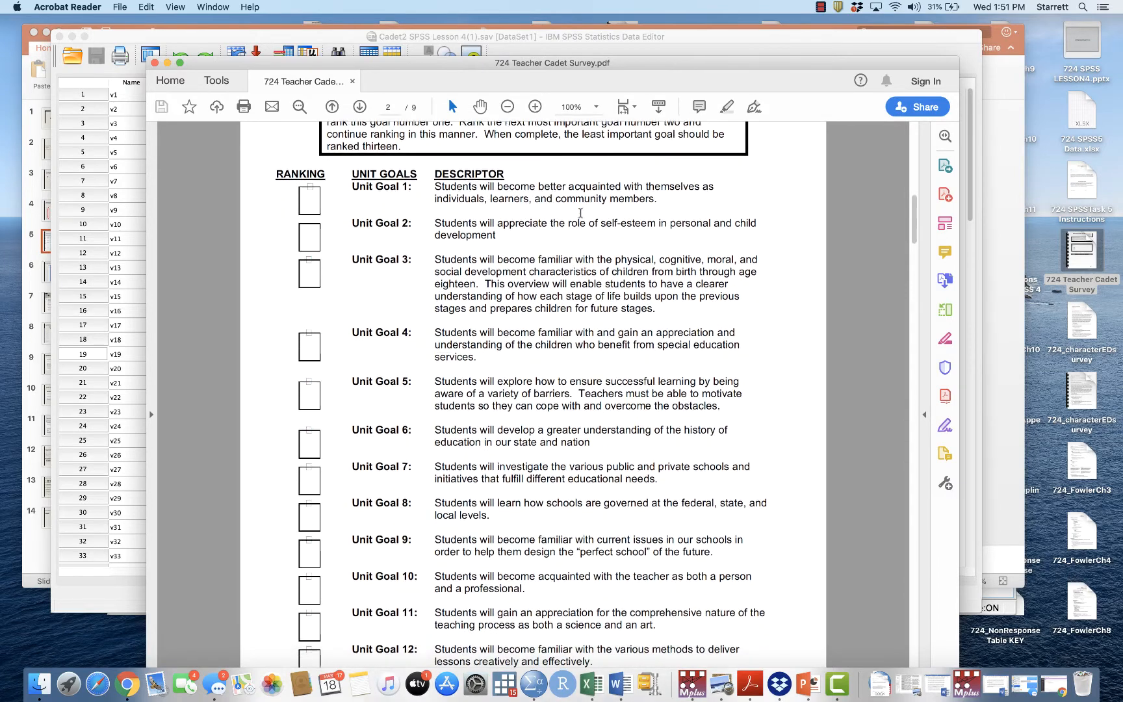
scroll(571, 292, down, 2)
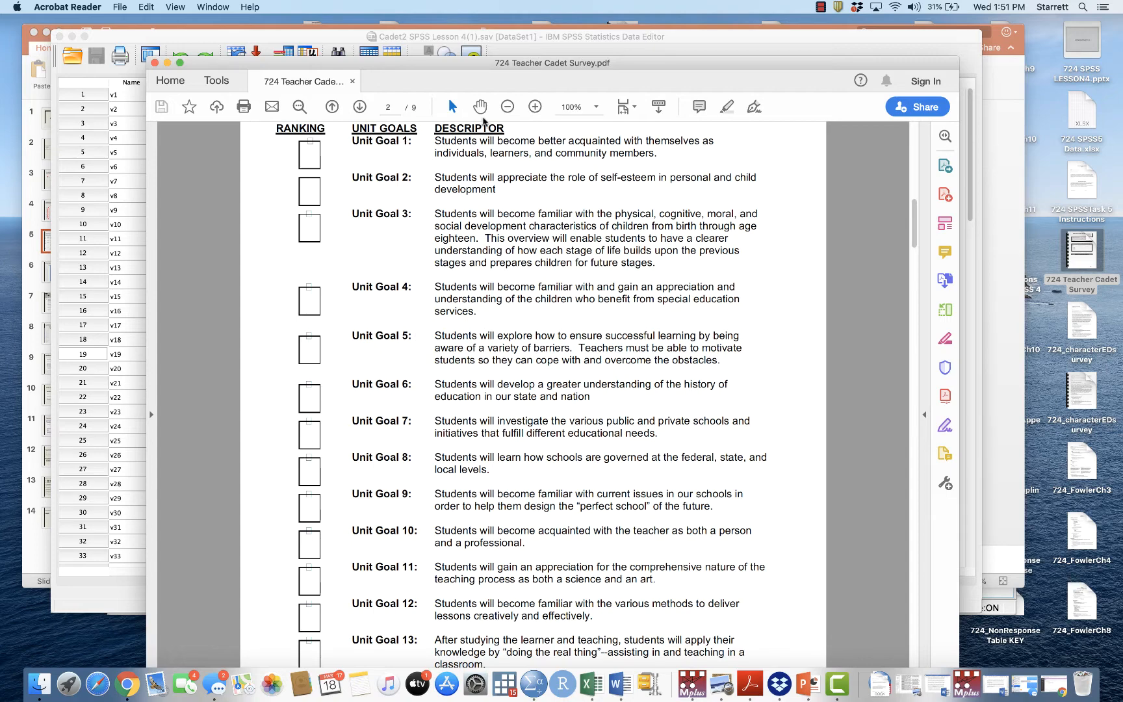
Step: Switch to the SPSS Data View and highlight columns v2 through v14 to examine the goal rankings, finishing at the first v2 case
drag(509, 63, 782, 47)
click(515, 40)
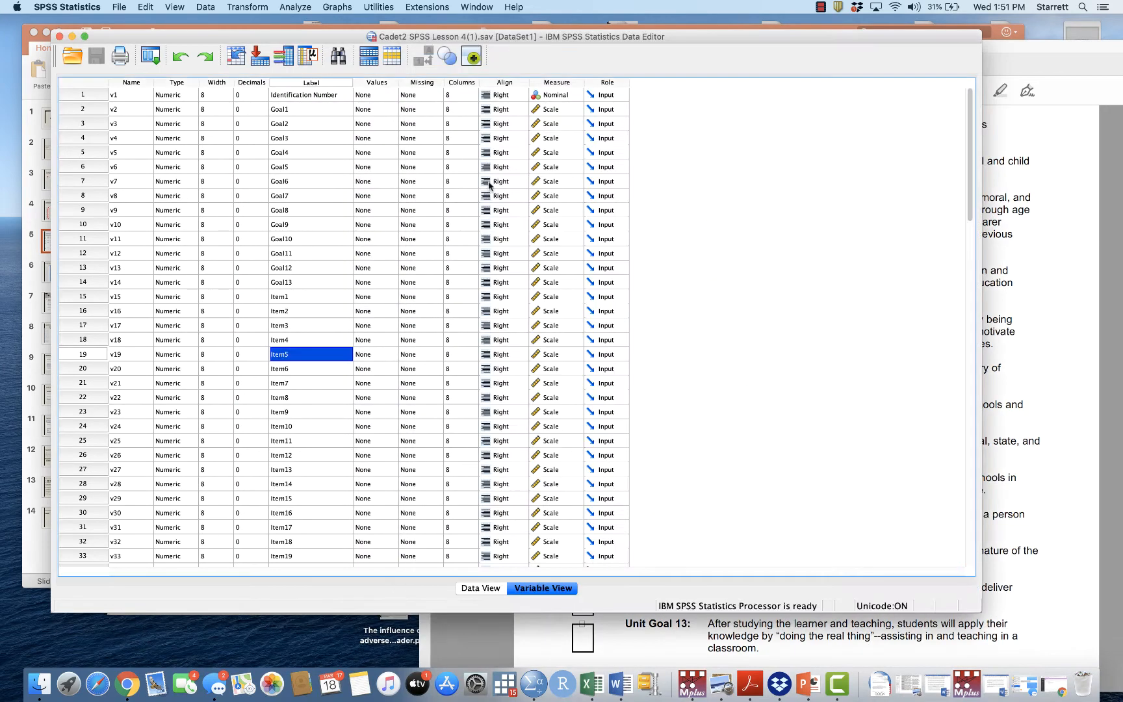
click(493, 588)
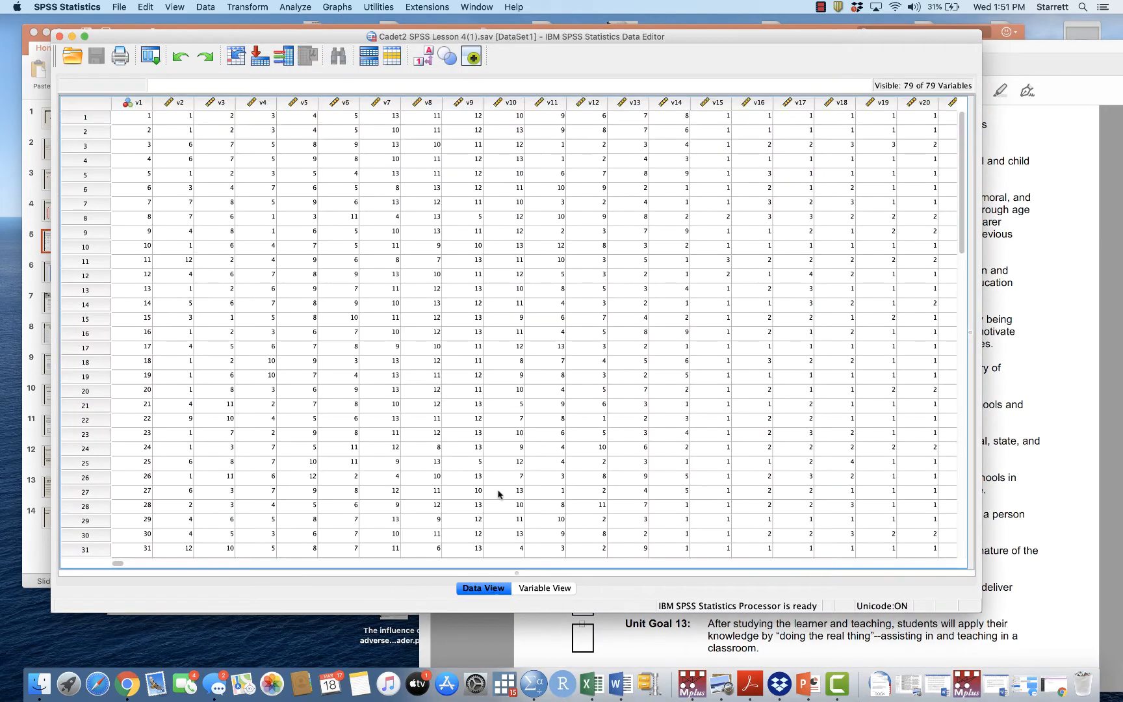
click(177, 102)
drag(177, 101, 664, 101)
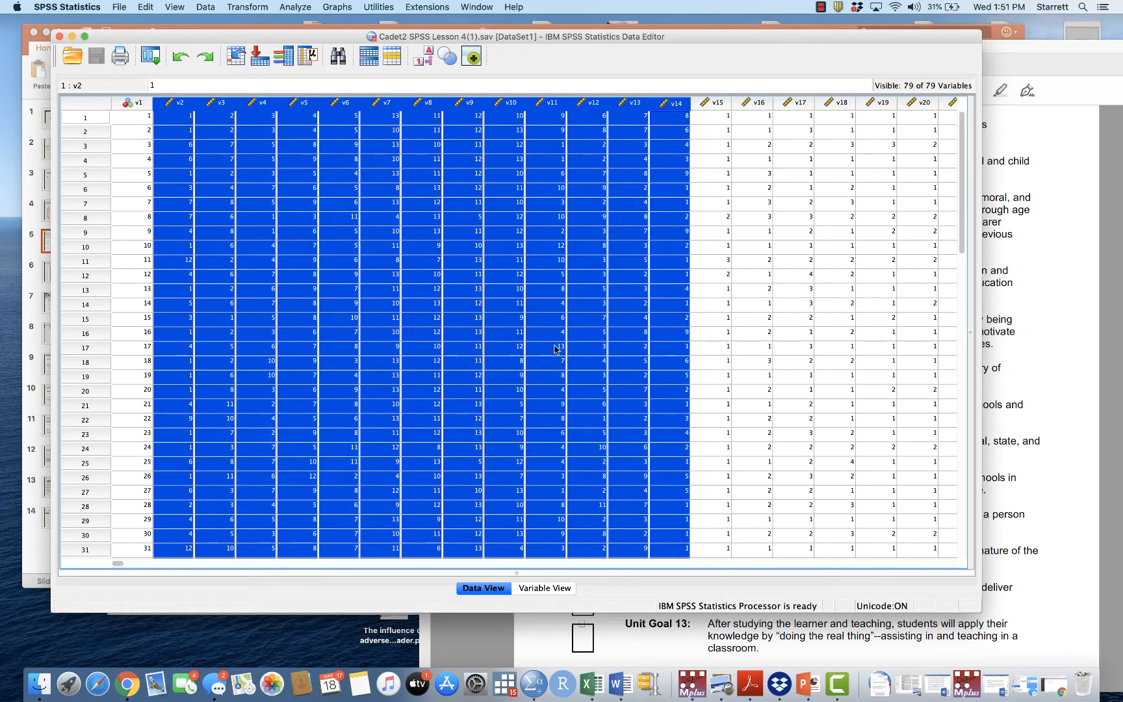
click(183, 120)
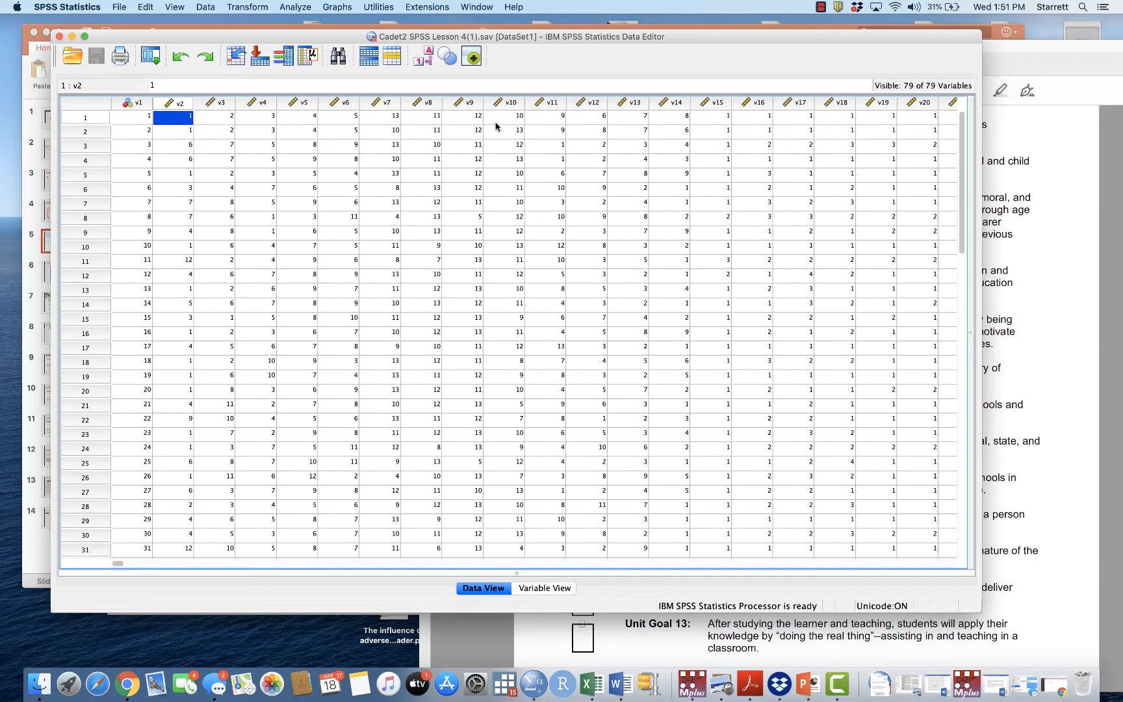
Step: Return to the PowerPoint lesson and read slides 6 and 7 on the GOAL1 ranking entry and the indicator rating directions
drag(646, 40, 746, 82)
click(376, 34)
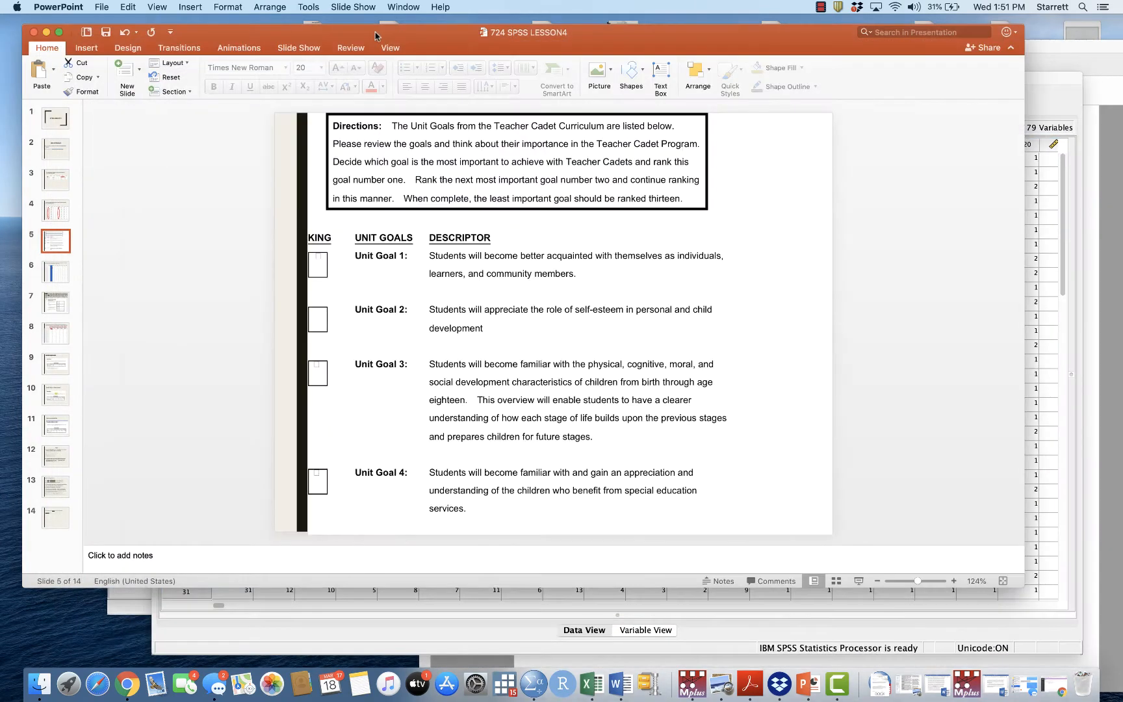
click(62, 281)
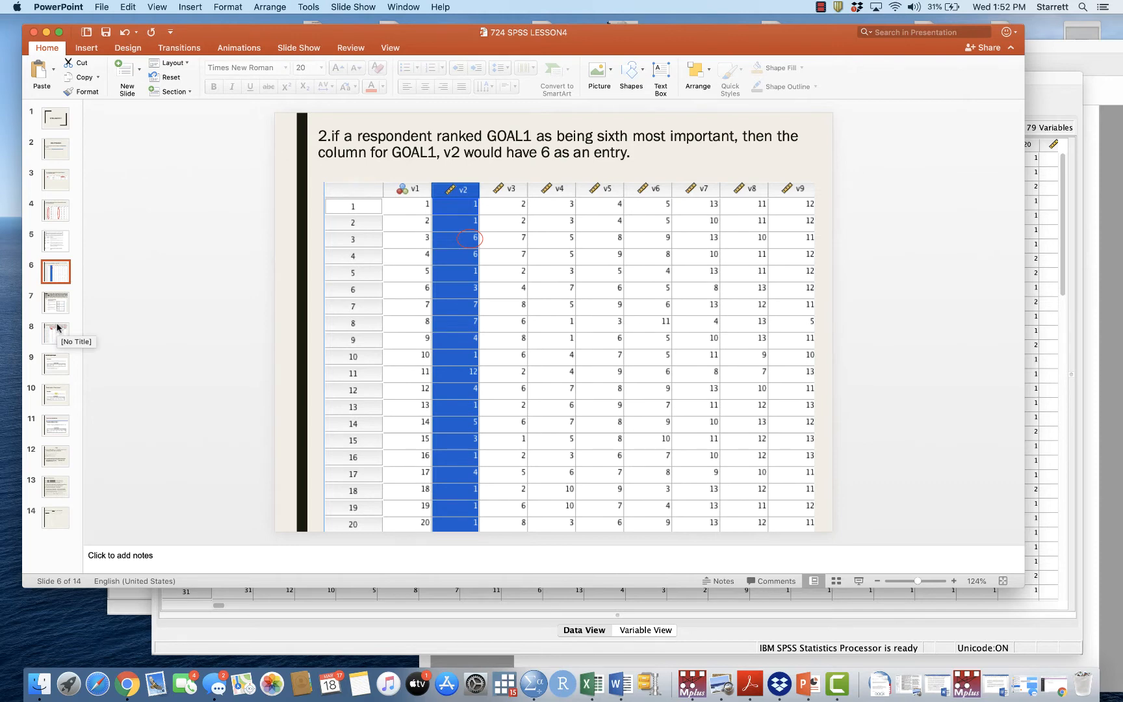
click(61, 307)
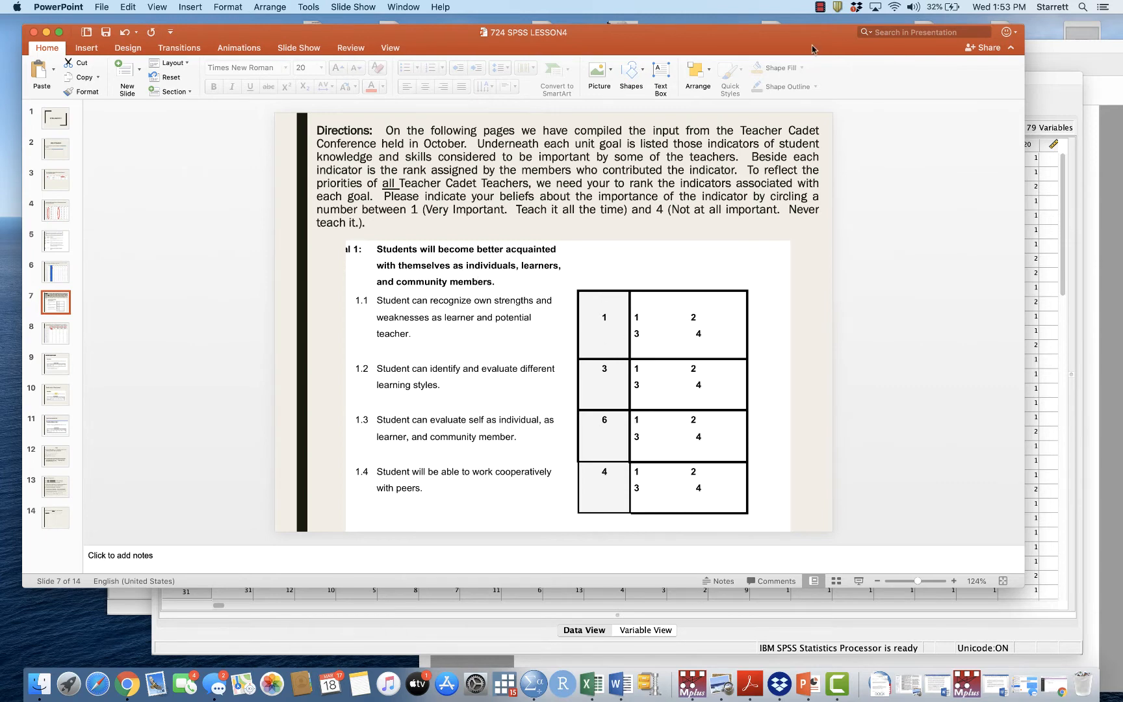
Step: Examine the item variables in the SPSS Data View, highlighting column v15 and looking through the following columns, and return to the PowerPoint lesson
click(1031, 76)
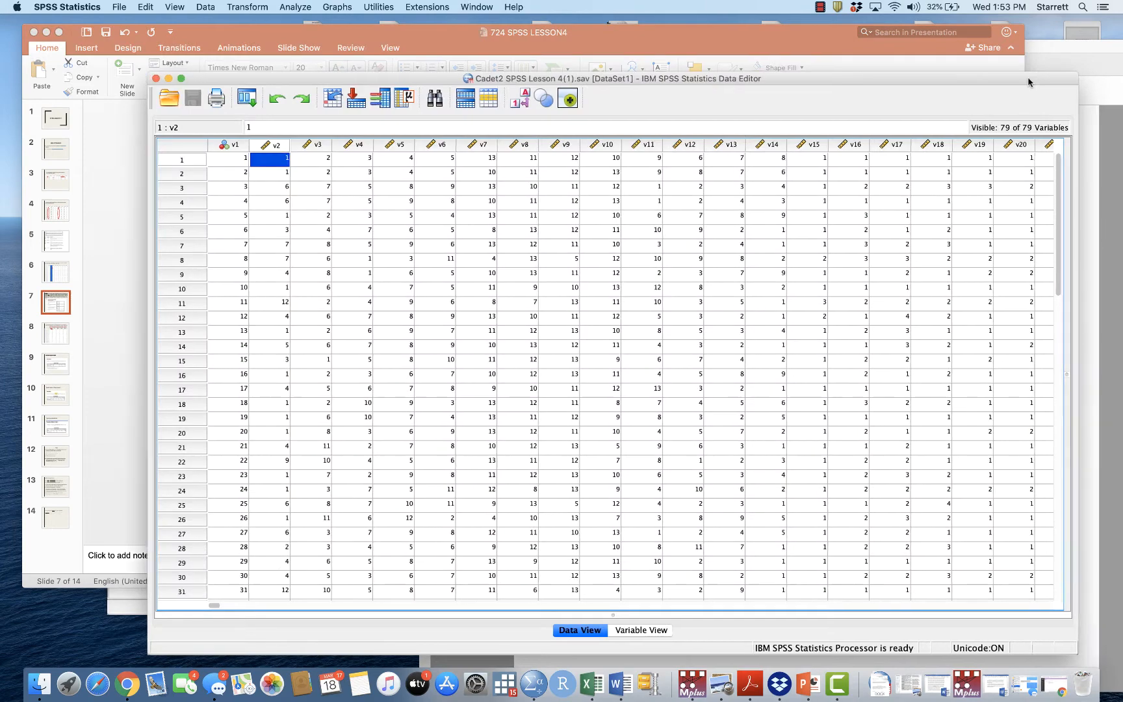
drag(1028, 78, 1019, 77)
scroll(693, 197, right, 7)
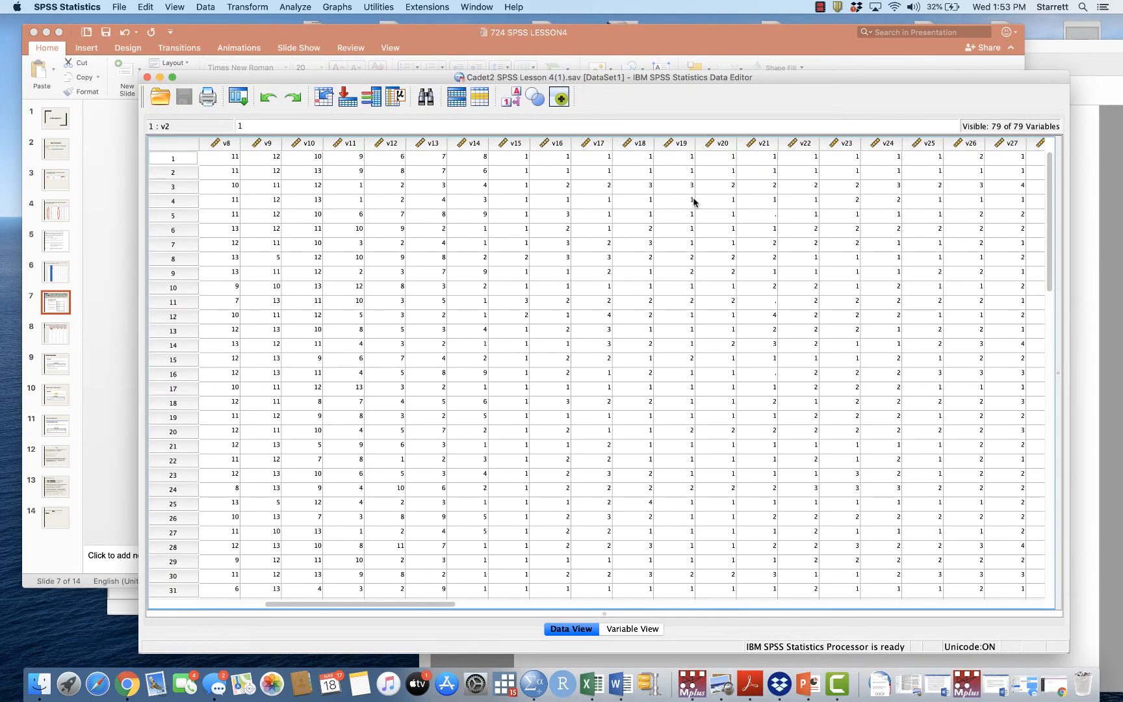
click(514, 143)
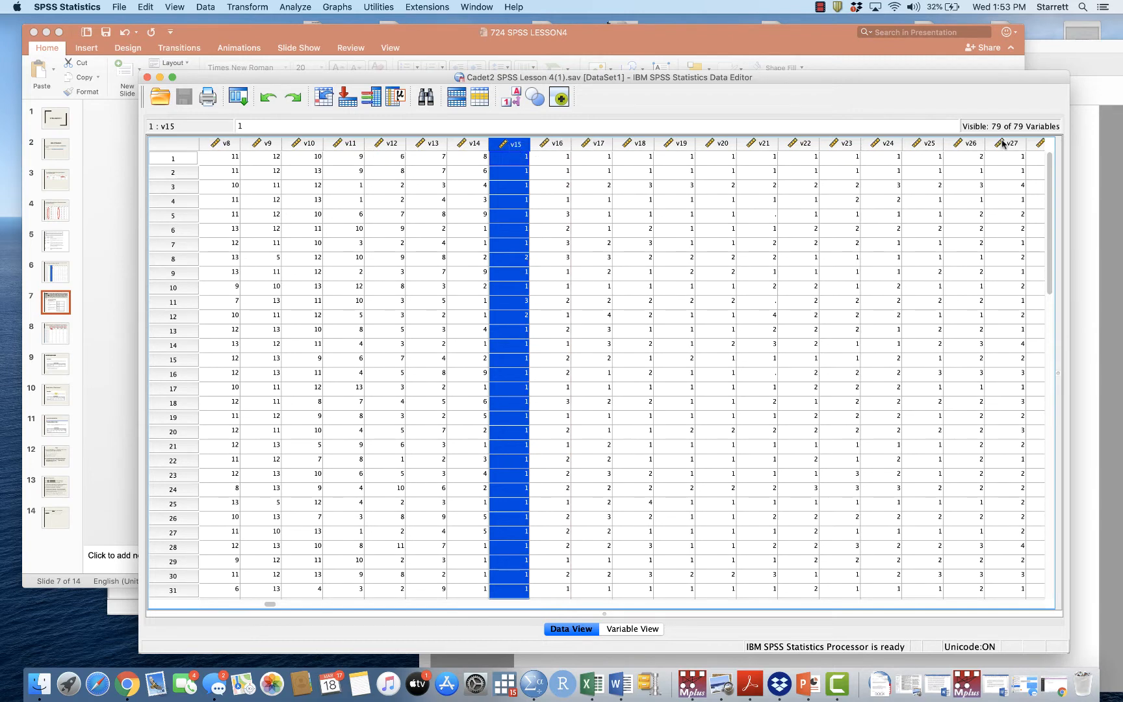
scroll(886, 385, right, 10)
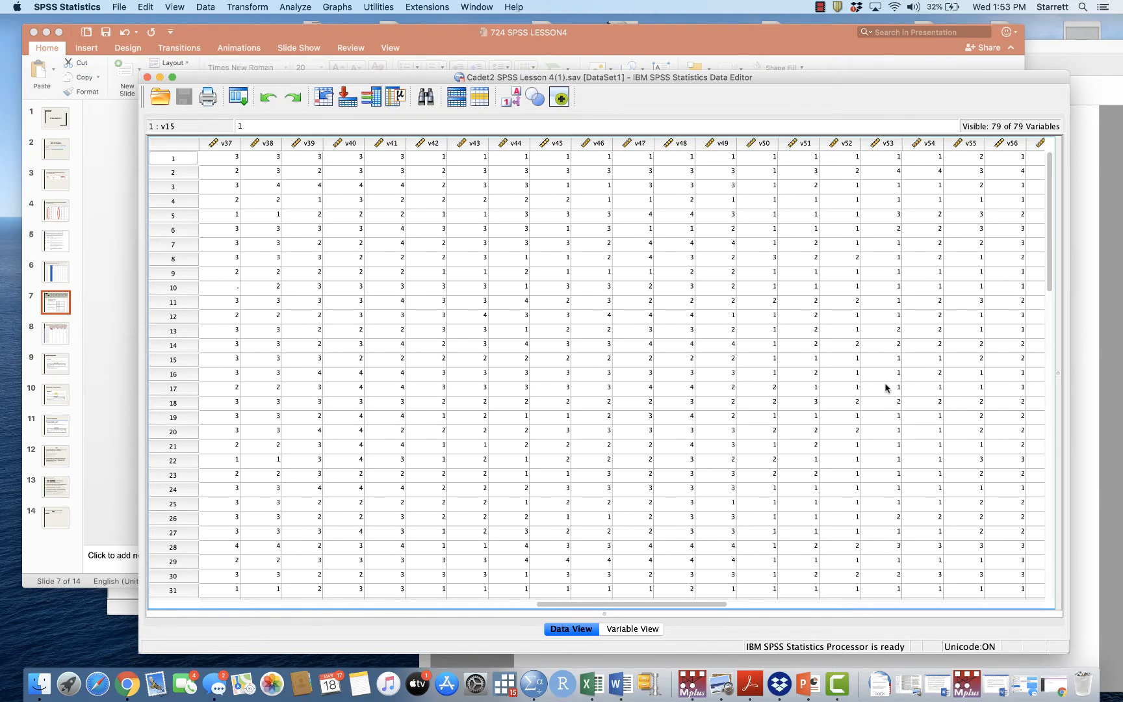
scroll(885, 388, left, 10)
scroll(886, 388, down, 1)
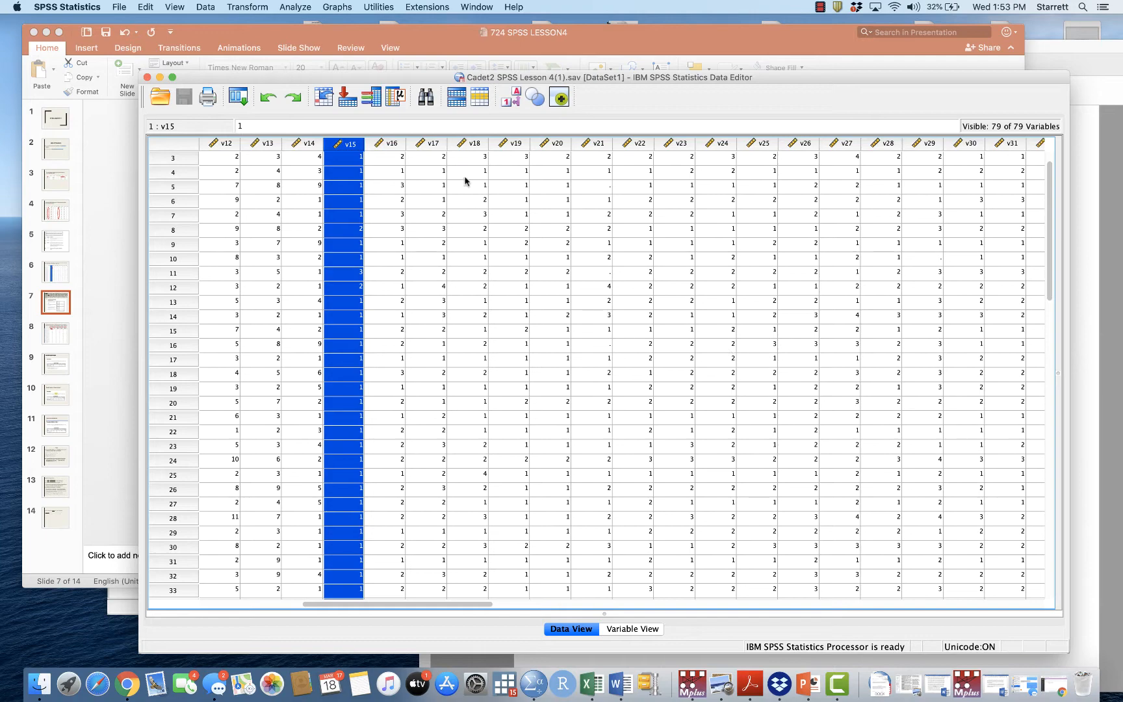
drag(492, 81, 497, 78)
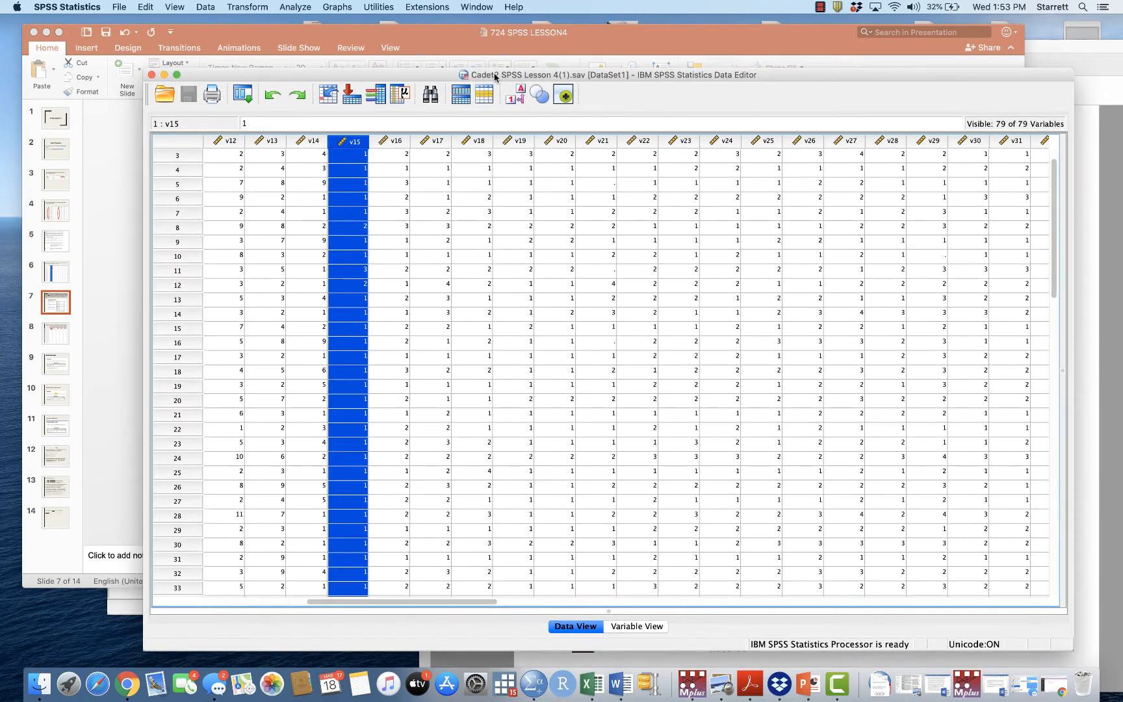
click(660, 37)
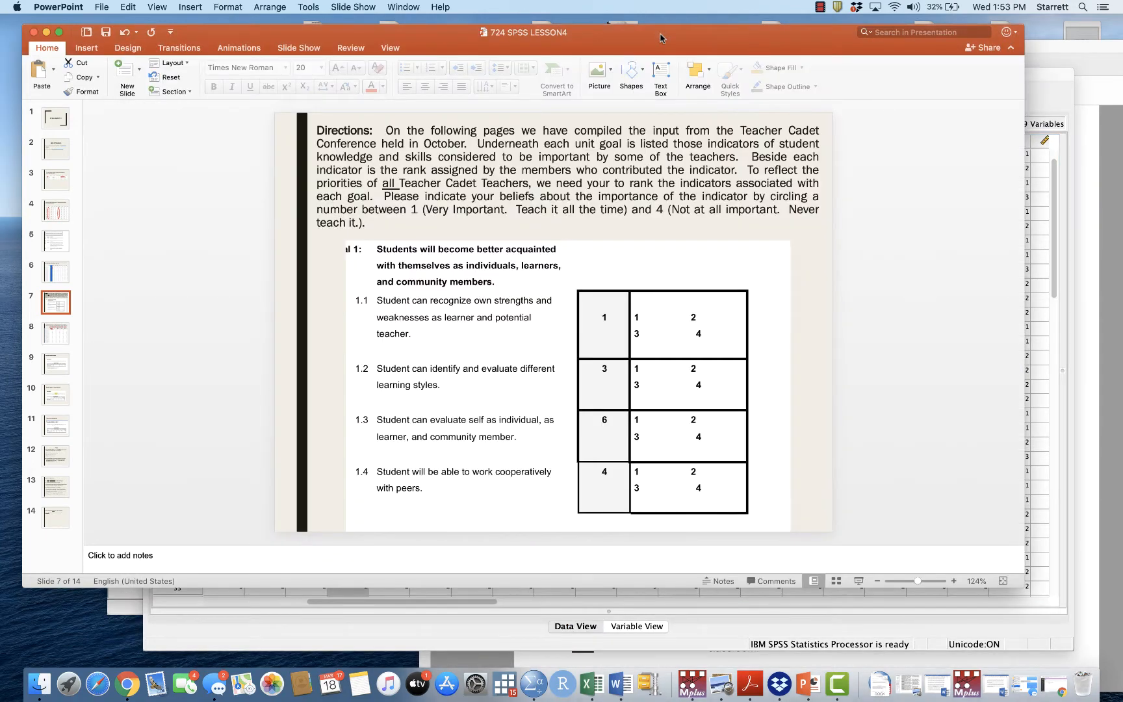
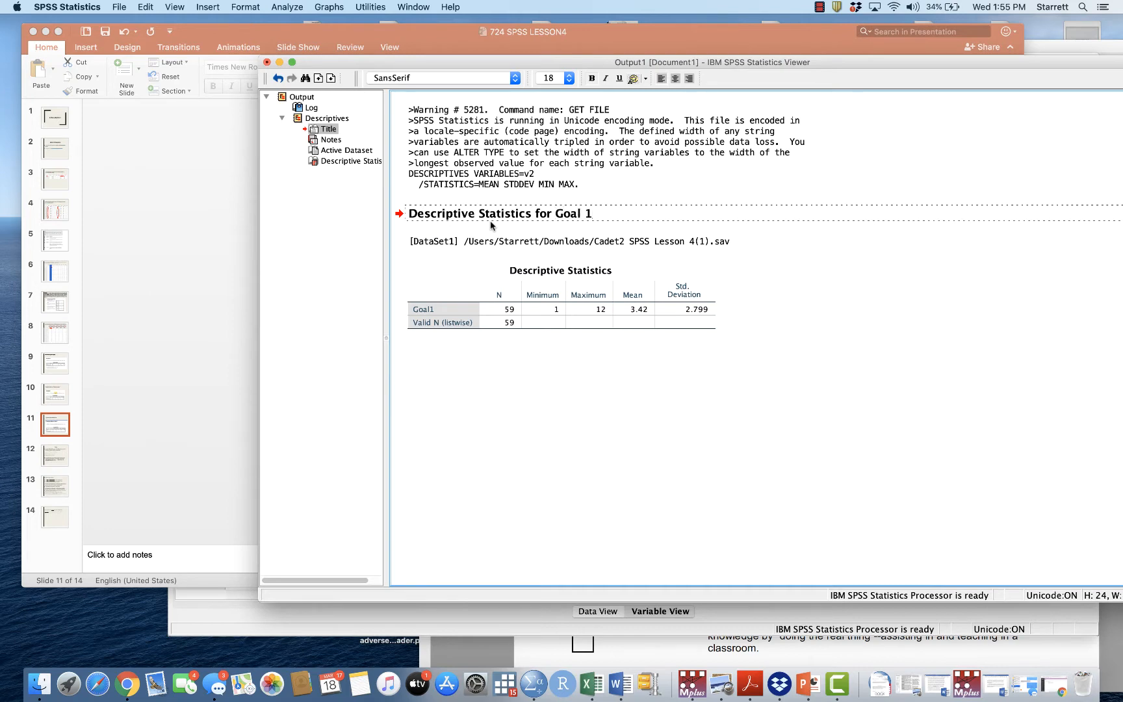
Step: Add a line break after the output title "Descriptive Statistics for Goal 1" and finish editing it
key(Return)
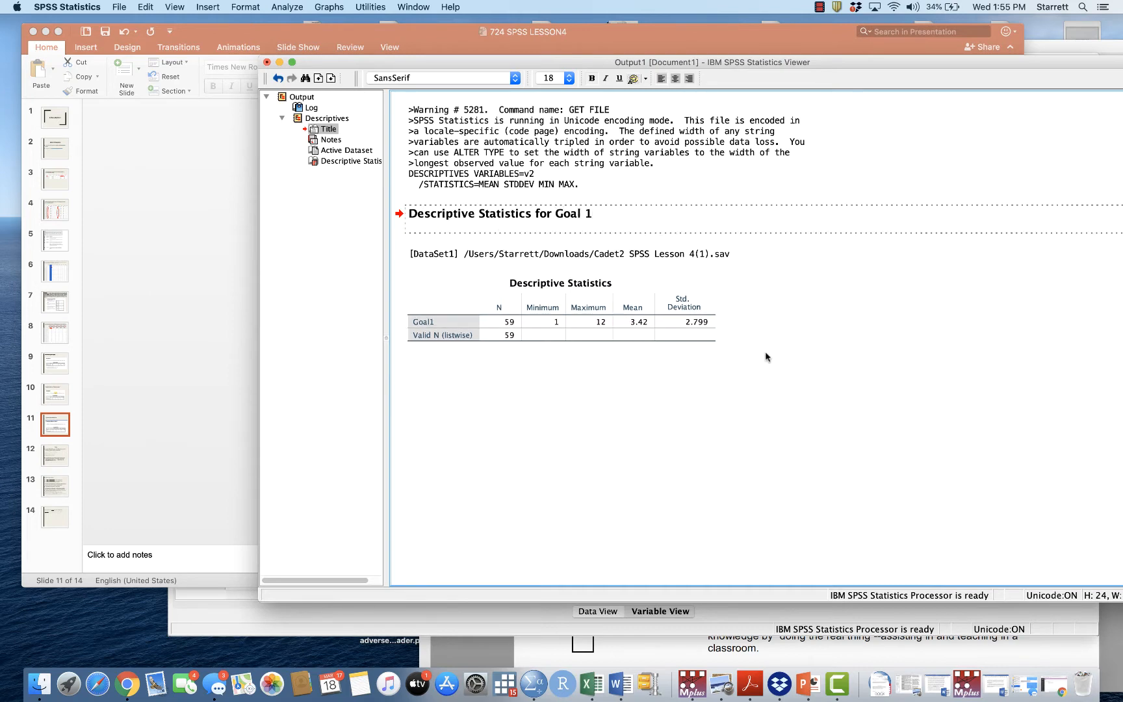
click(802, 391)
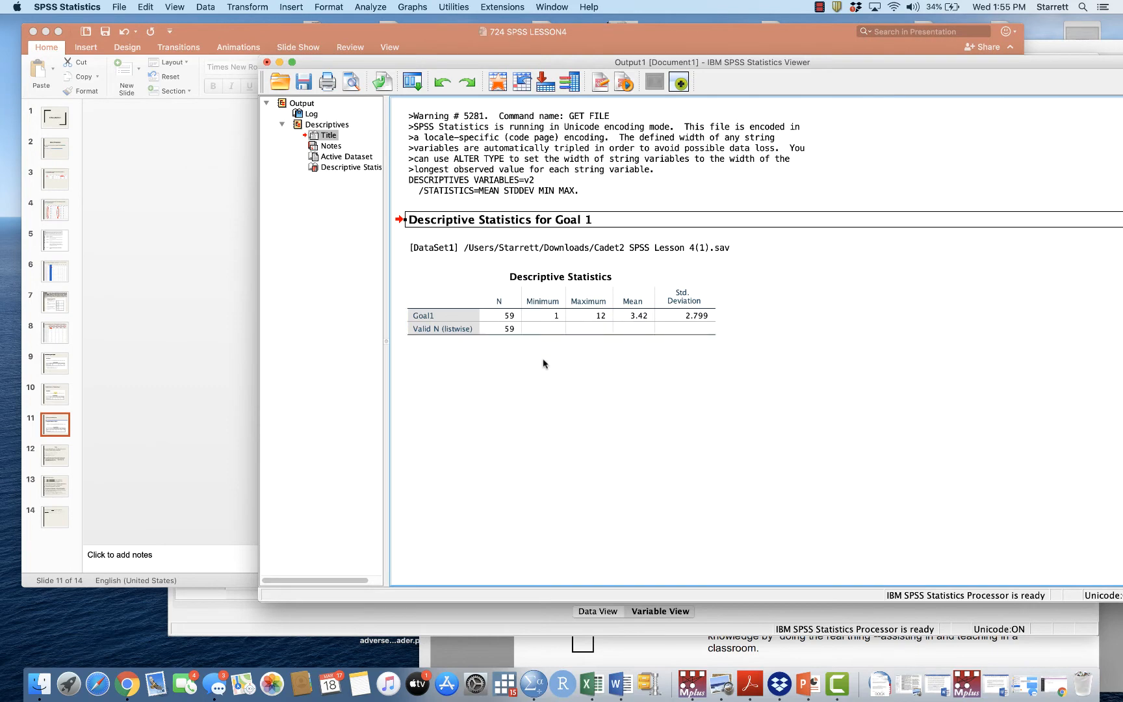
Step: Read the Task instructions on slide 12 of the PowerPoint lesson and bring the SPSS variable list back beside them
click(132, 341)
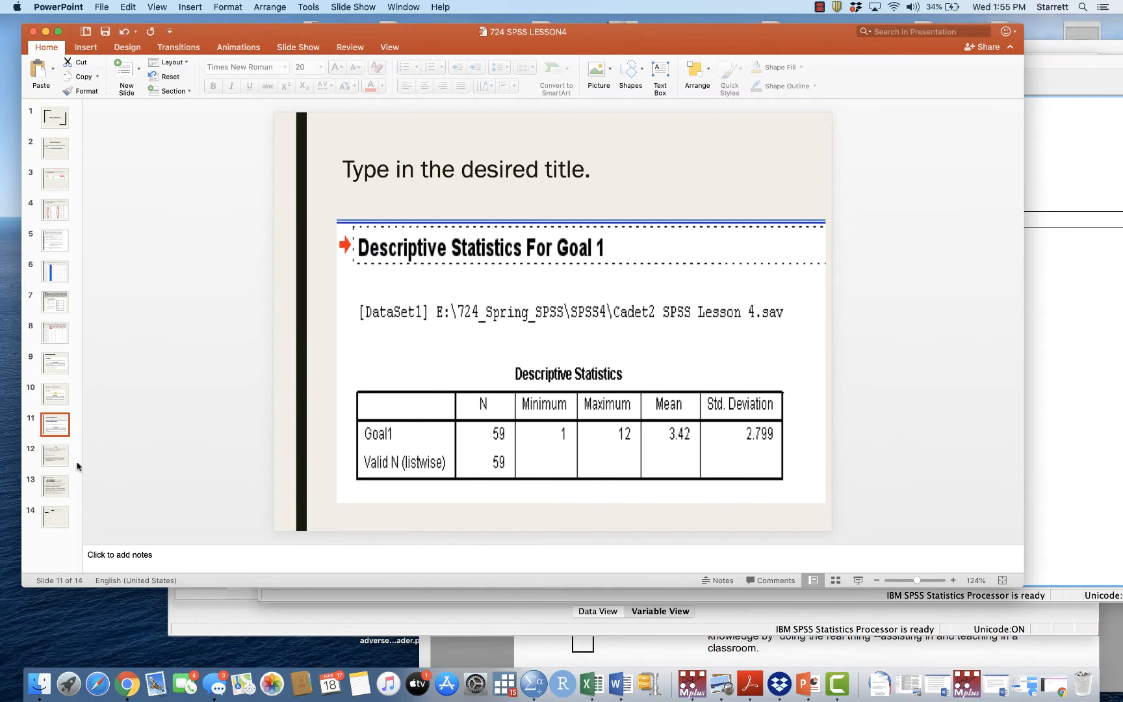
click(64, 461)
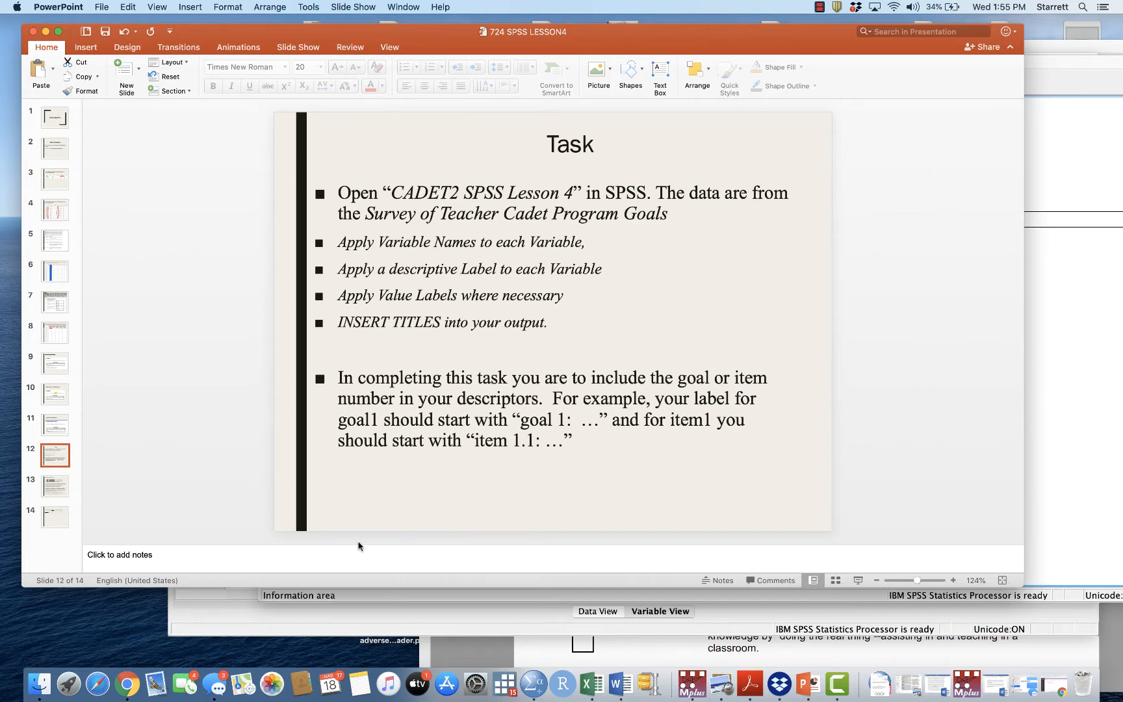
drag(823, 38, 505, 30)
click(773, 612)
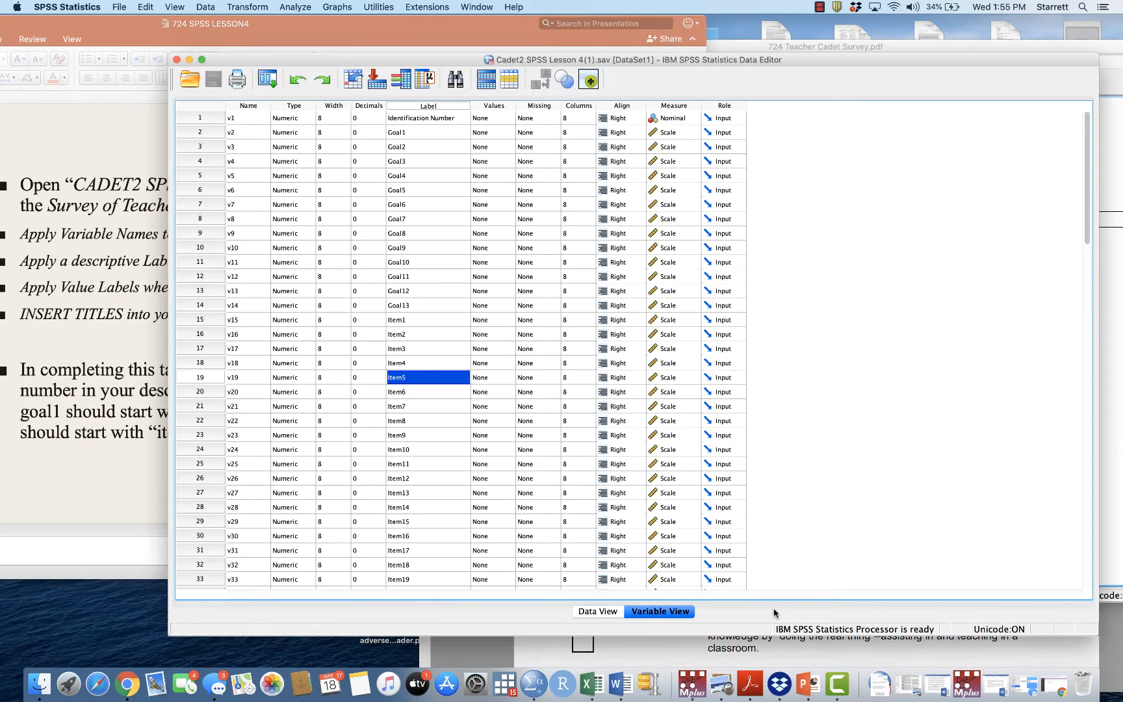
Step: Shift the data editor aside to uncover the Task slide and rename variable v2 as Goal1
drag(447, 60, 594, 37)
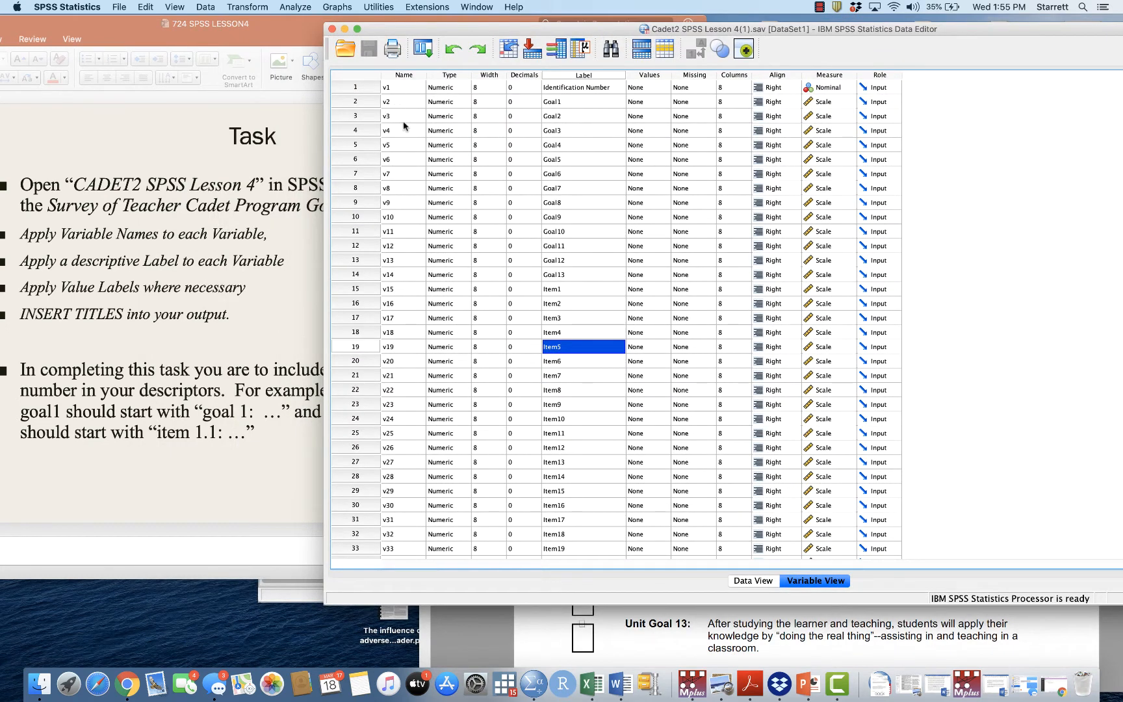
click(408, 102)
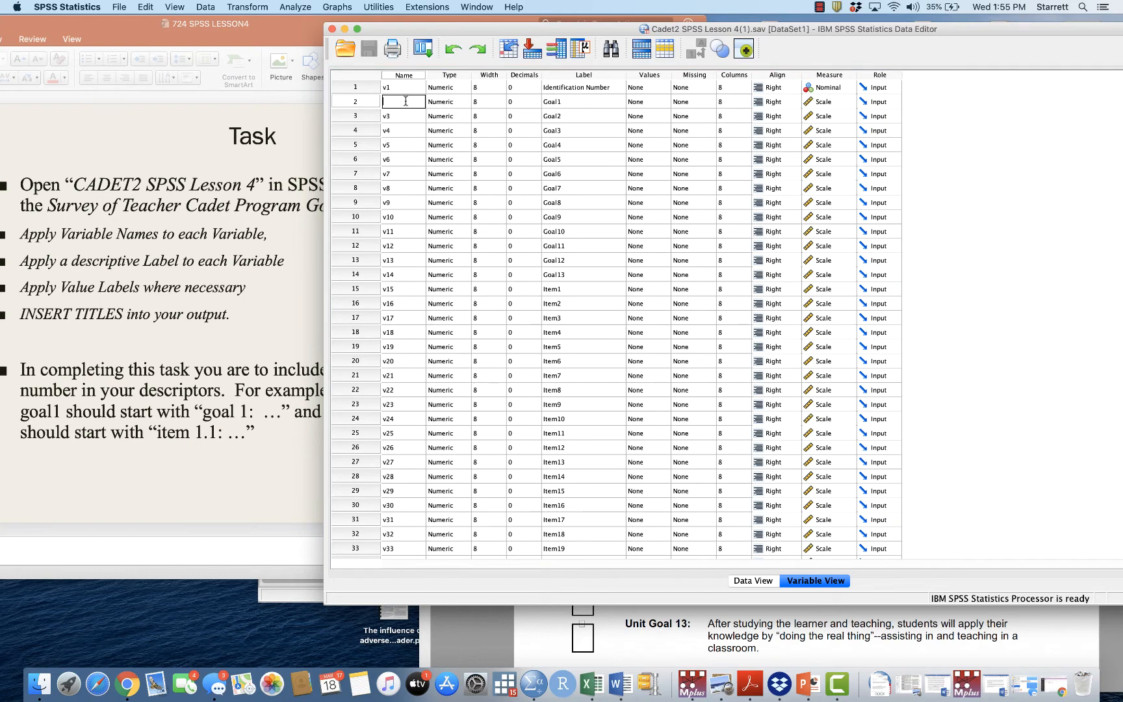
text(Goal1)
key(Return)
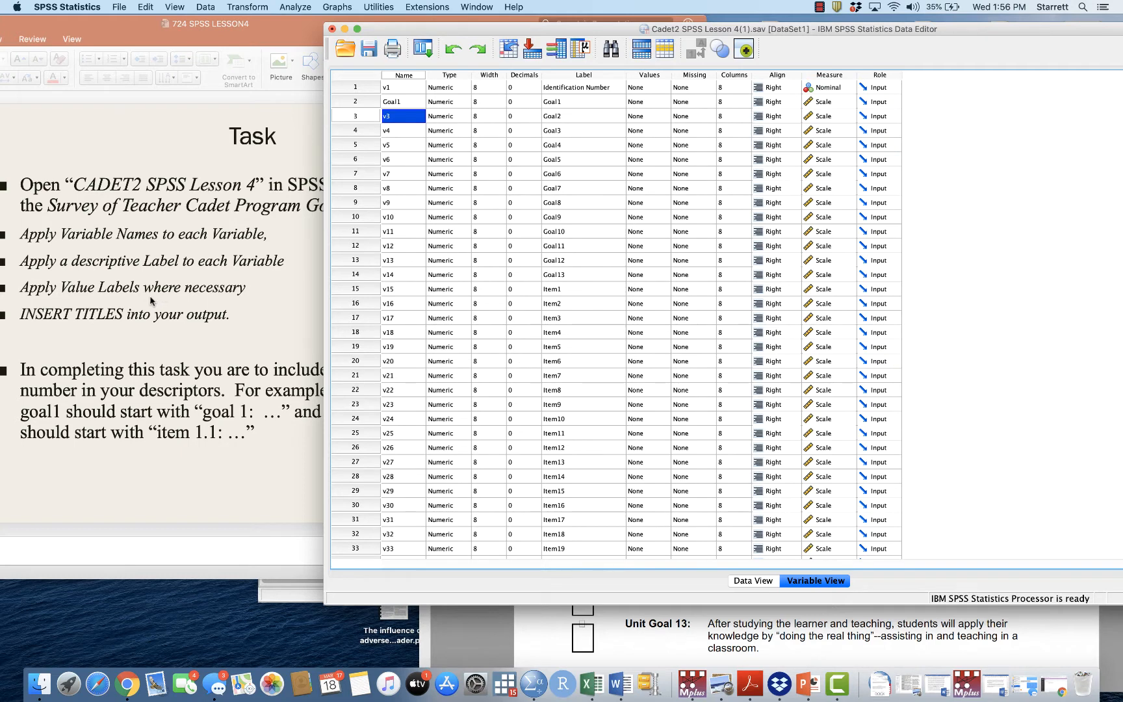
Step: Add the value label "very important" for value 1 to variable v15 (Item1)
click(650, 295)
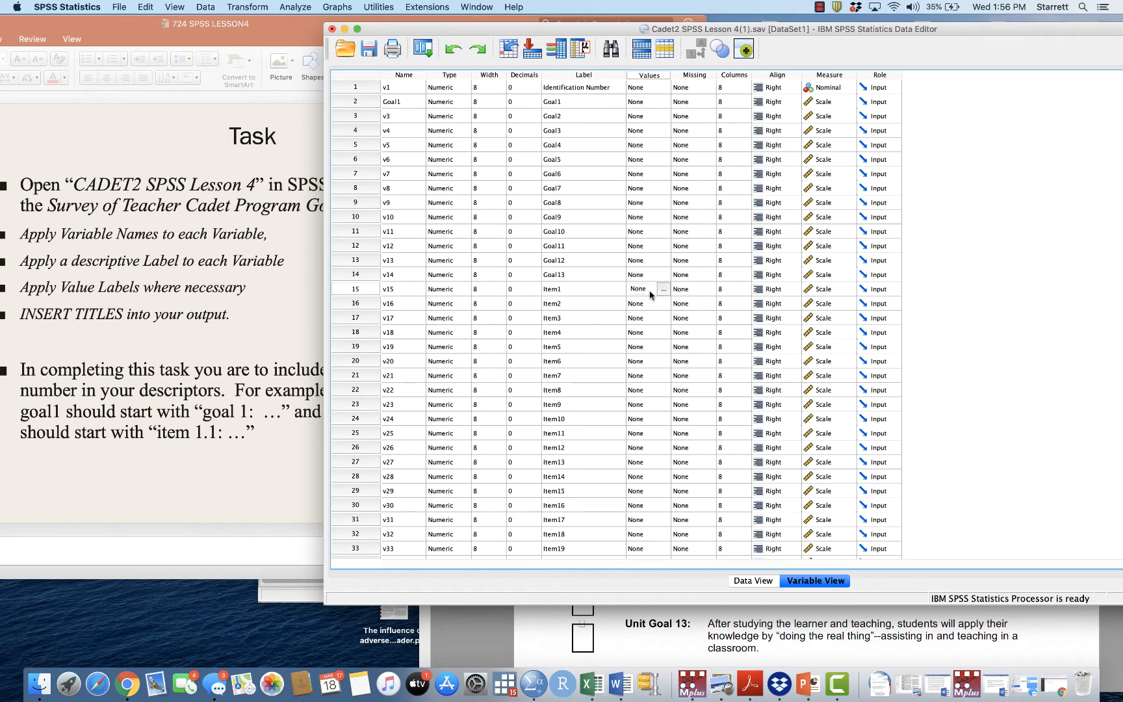
click(662, 294)
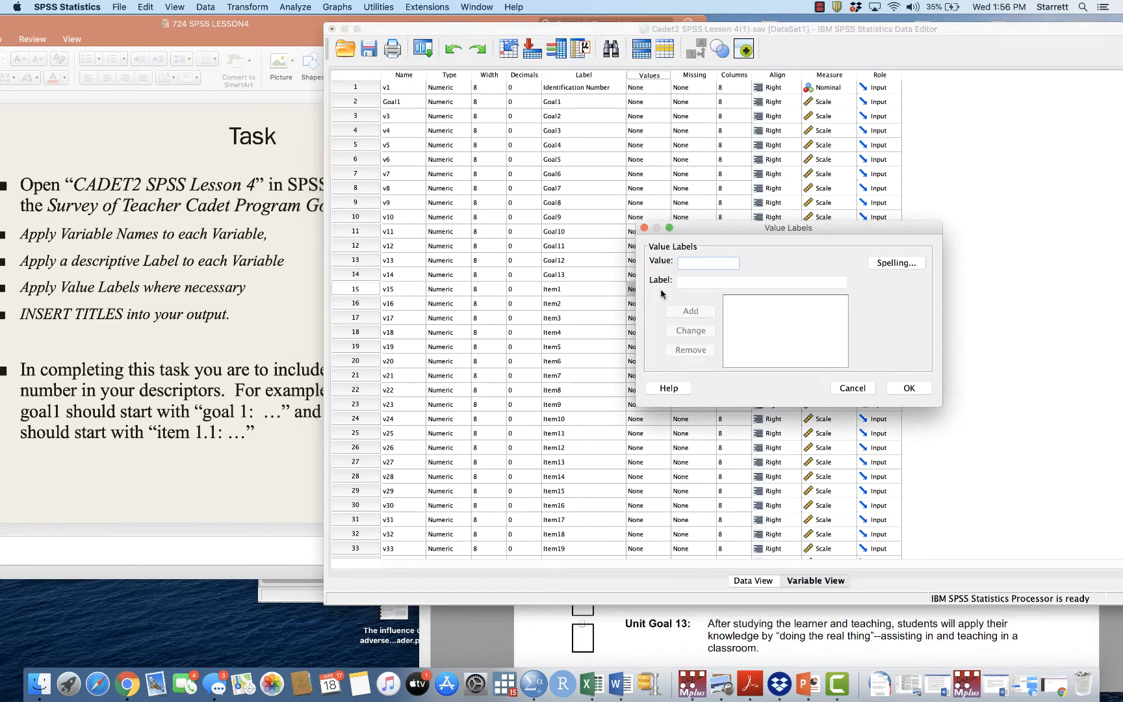
text(1)
click(712, 284)
text(very important)
click(691, 315)
Step: Add the value label "not important at all" for value 4 to v15 and apply the value labels
text(4)
click(691, 283)
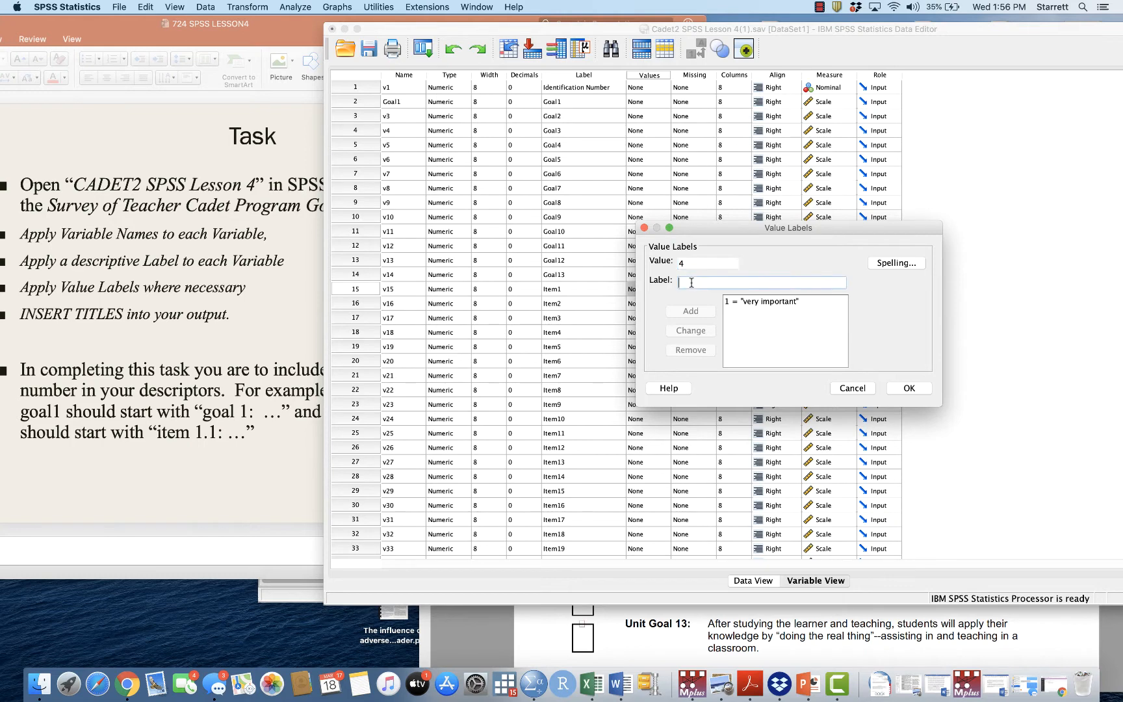
text(not imp)
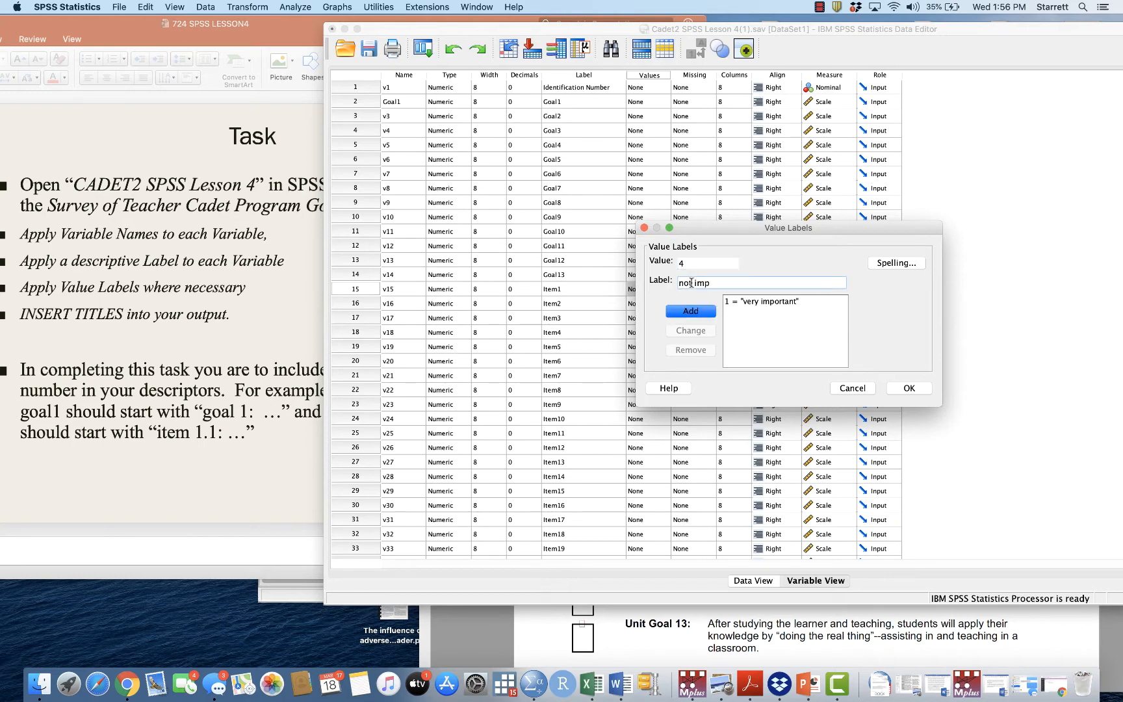
text(ortant at all)
click(693, 310)
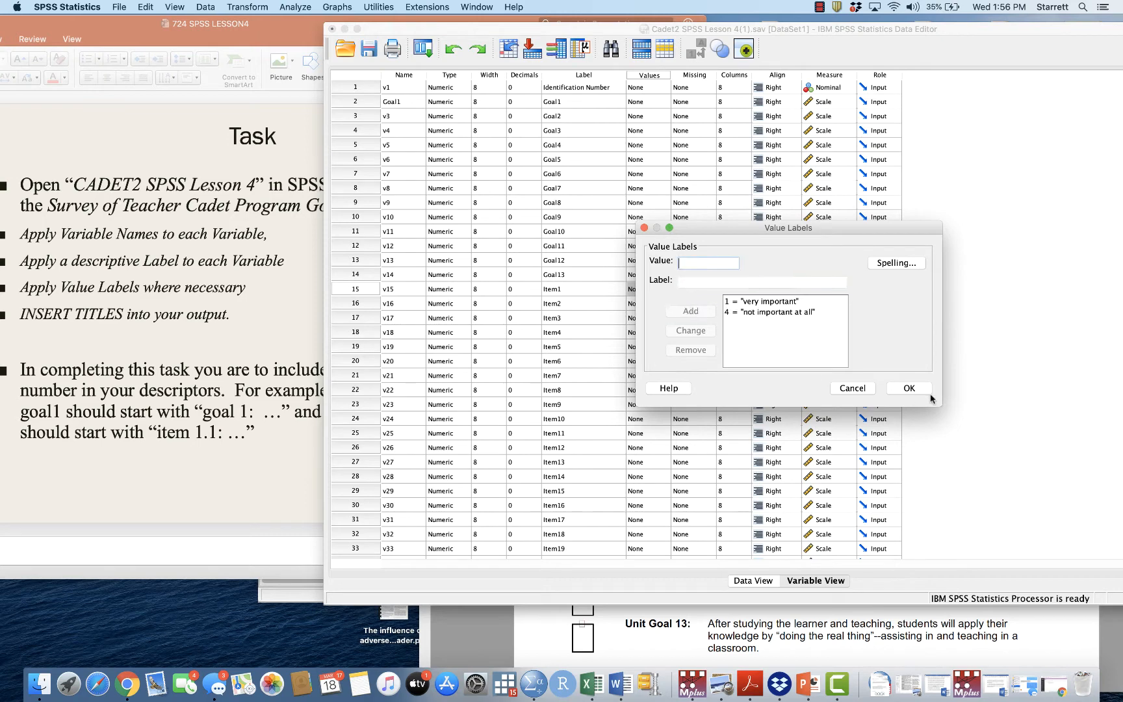
click(908, 389)
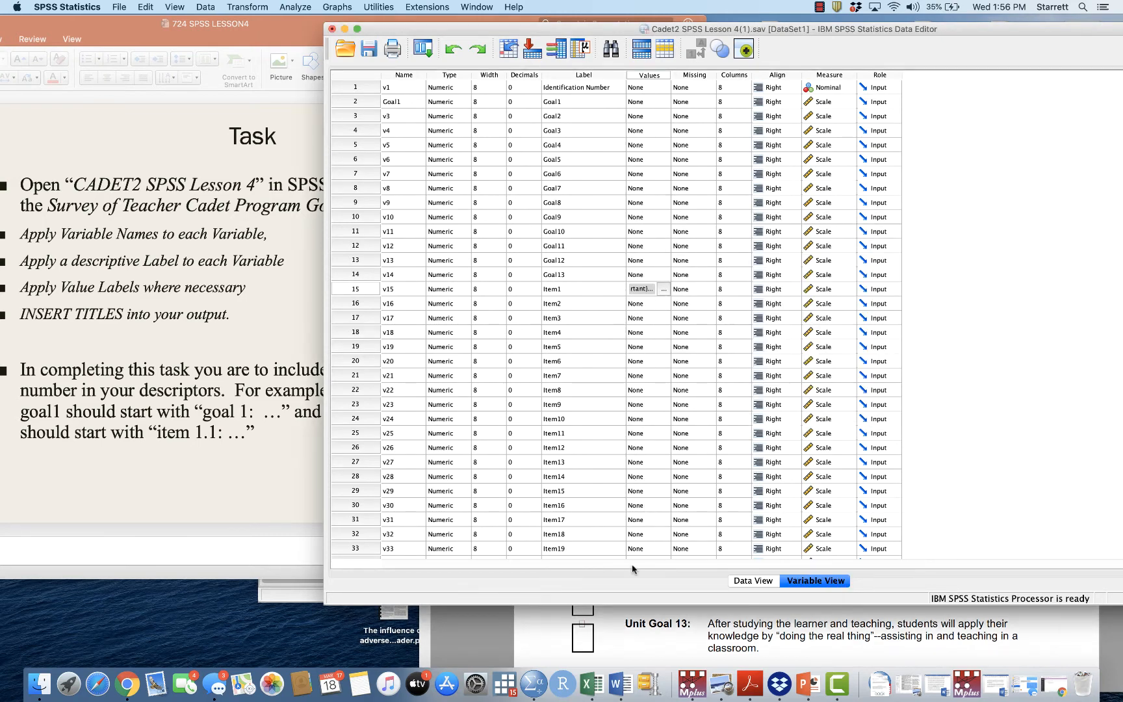
Step: Look through the variable list to its end and reread the goal and item numbering instructions on the PowerPoint Task slide
scroll(646, 472, down, 17)
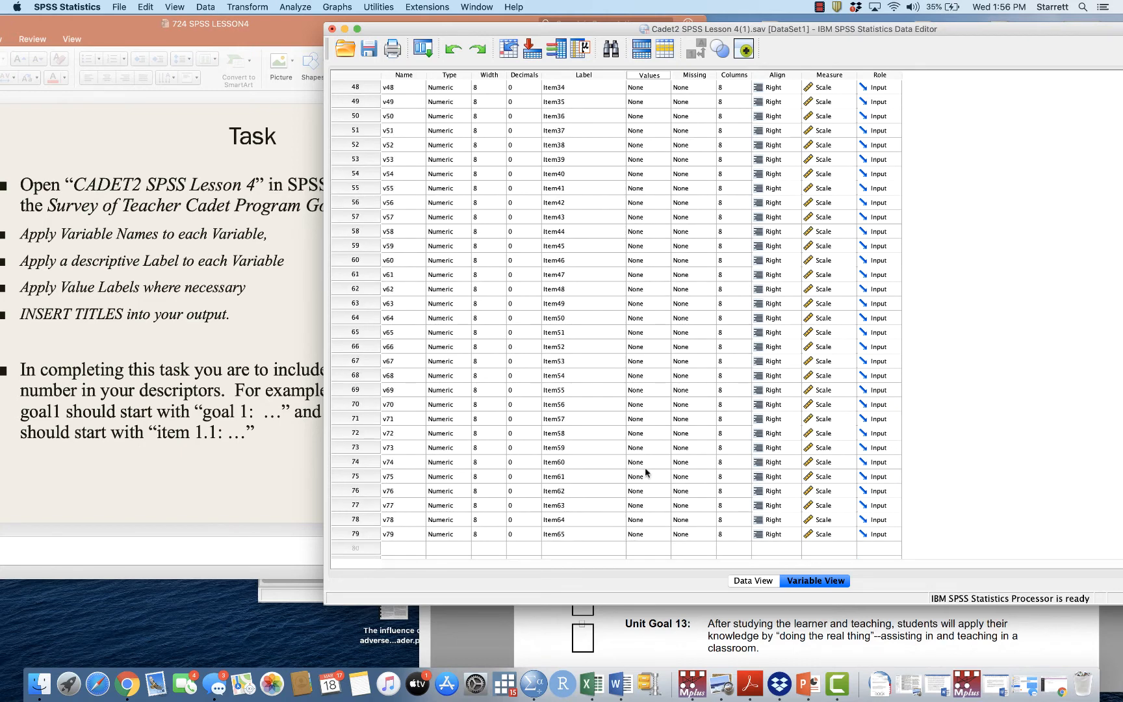
scroll(647, 473, up, 17)
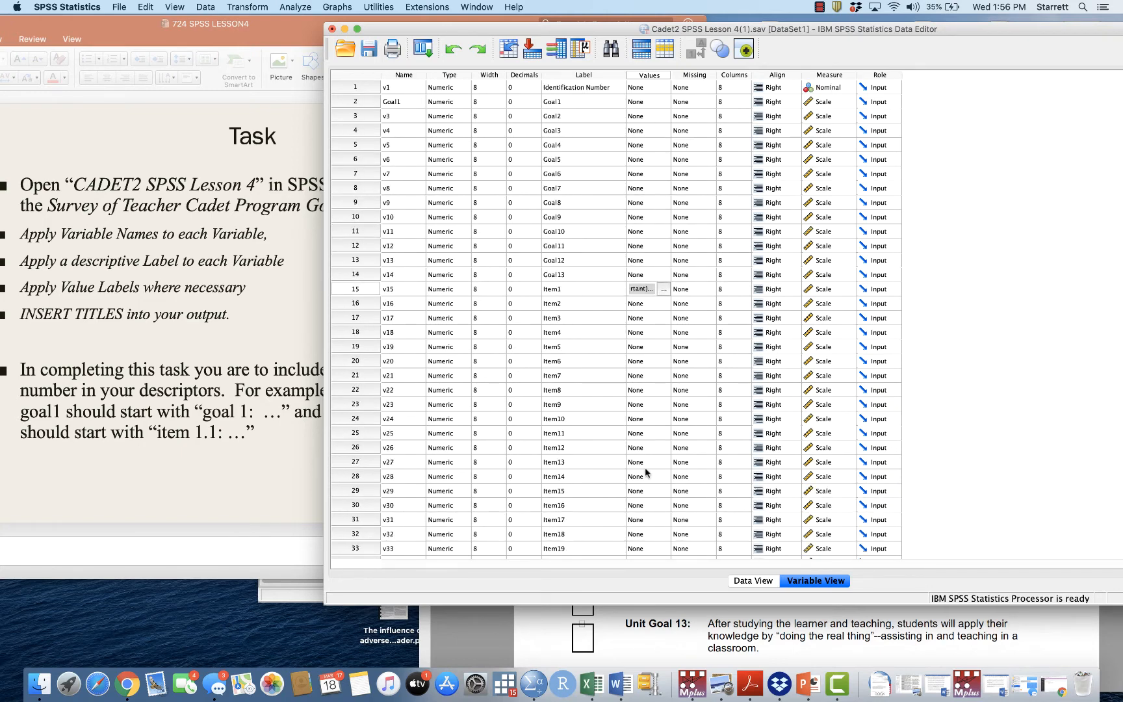
click(268, 349)
drag(416, 24, 767, 10)
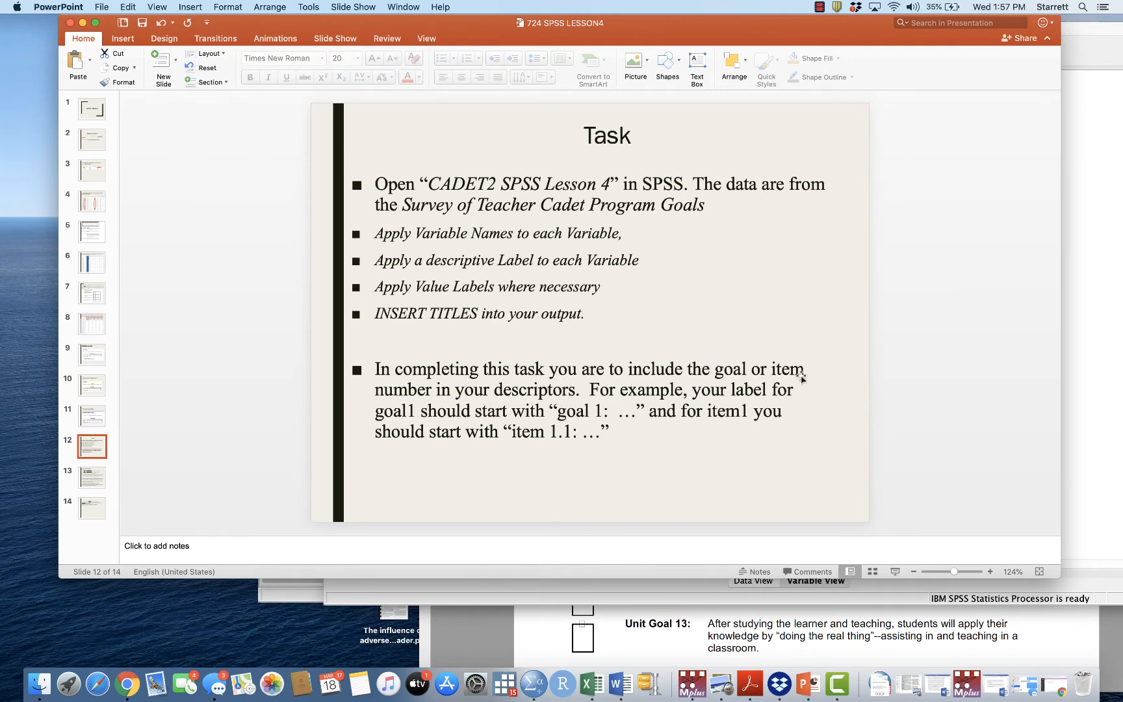
drag(873, 41, 530, 40)
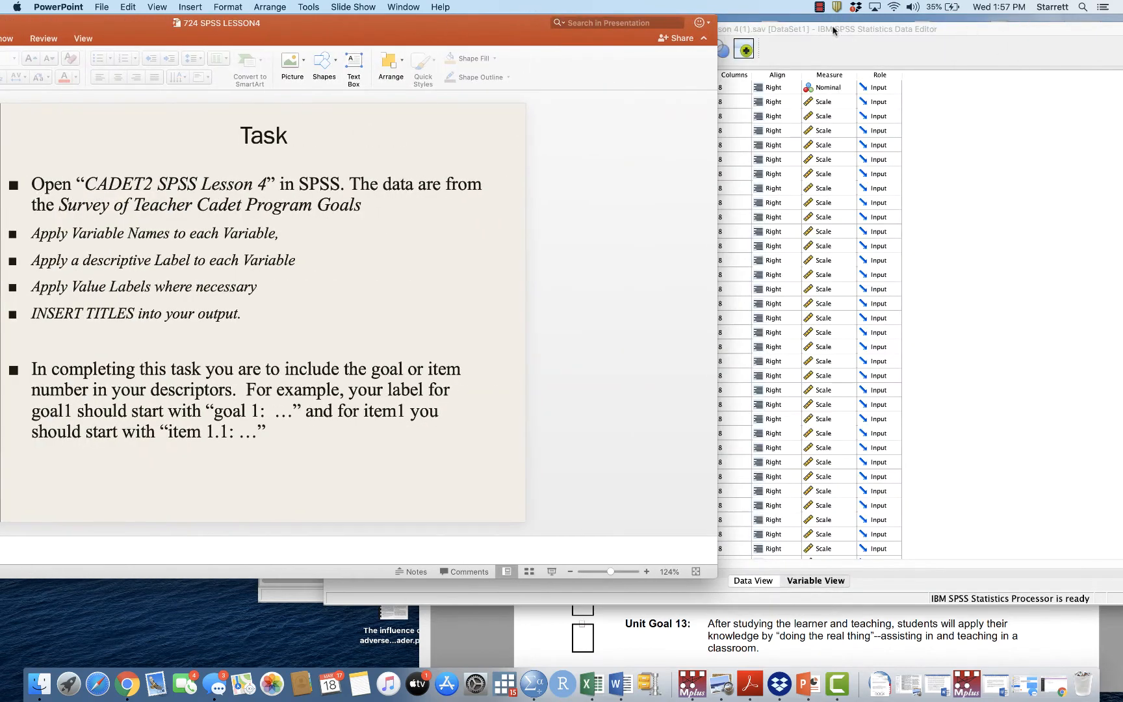
Step: Return to the SPSS data editor and change the labels of v15 to "Item1.1:" and v16 to "Item1.2"
click(871, 32)
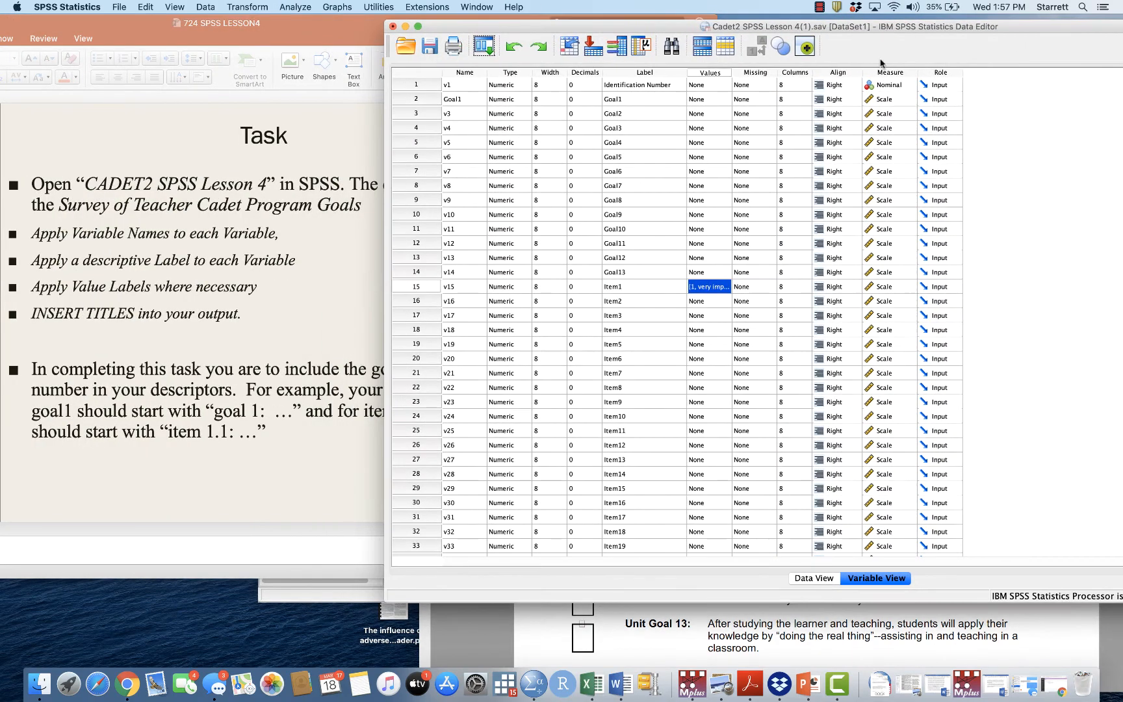
click(632, 287)
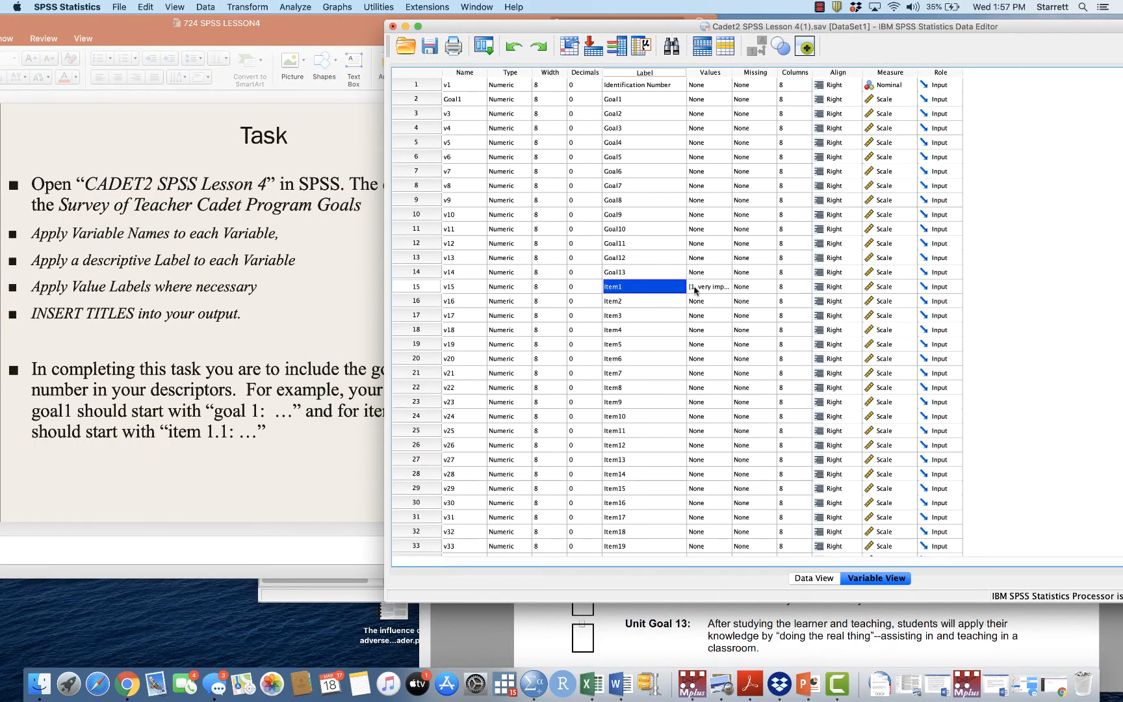
double_click(676, 287)
text(.1:)
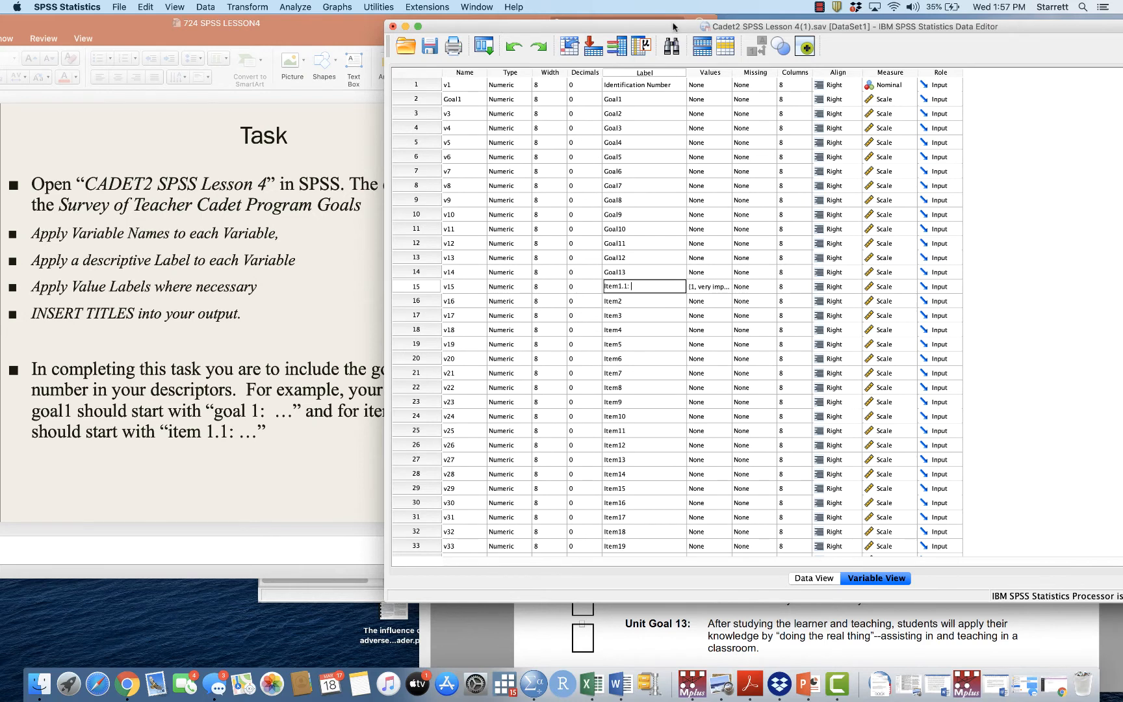
key(Return)
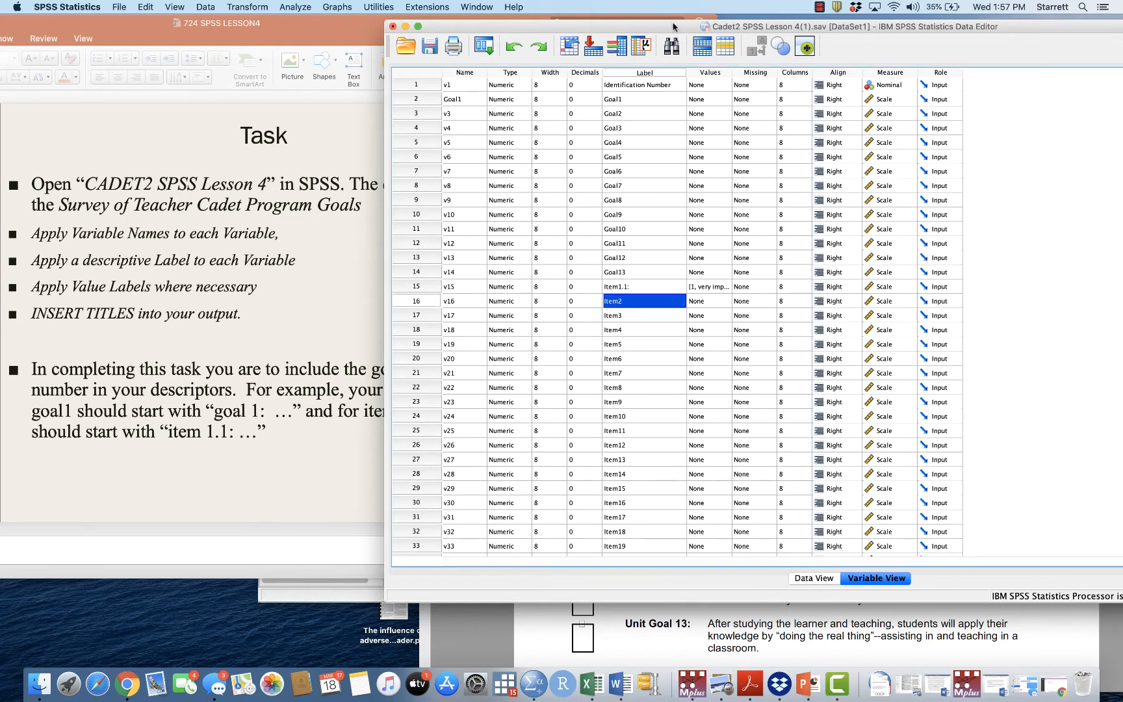
double_click(679, 303)
text(1.2)
key(Return)
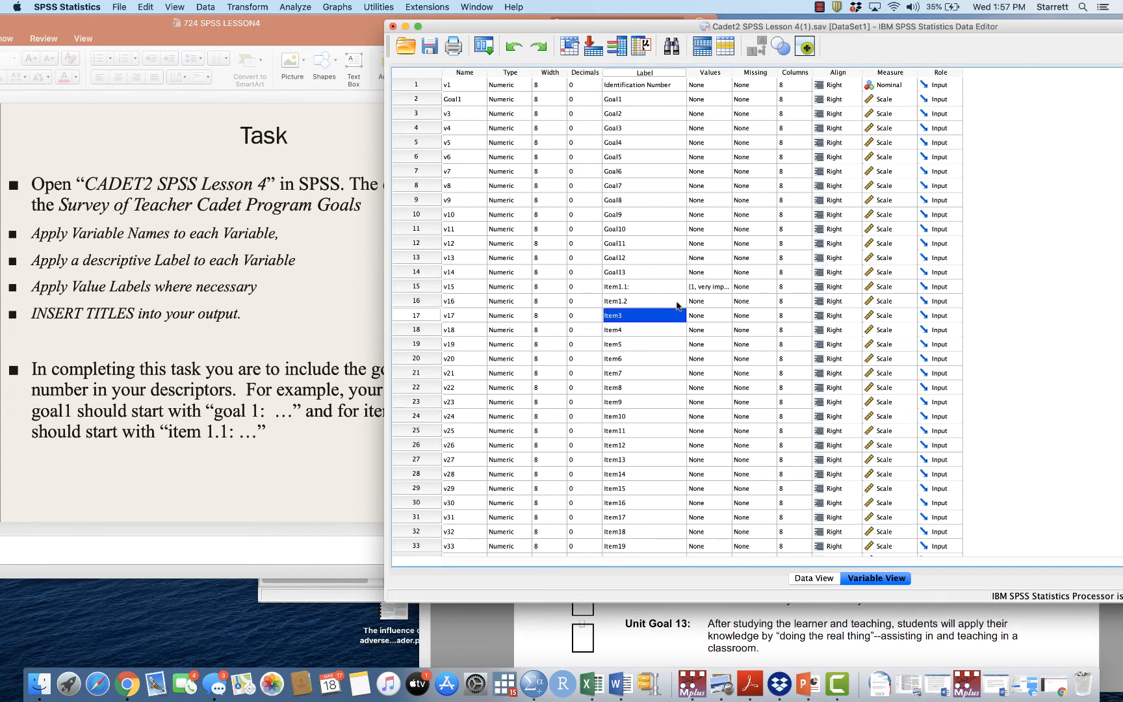
Step: Switch to the PowerPoint lesson and open slide 13 with the list of analyses to run
drag(531, 29, 545, 29)
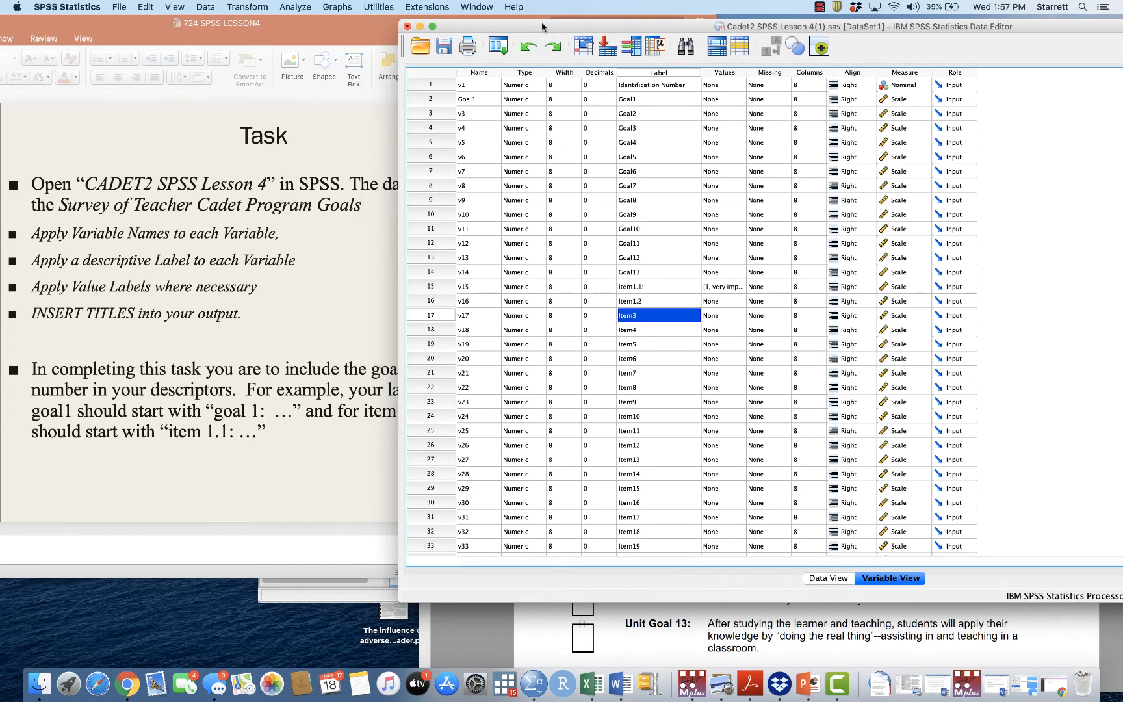
click(386, 27)
drag(386, 27, 698, 24)
click(112, 483)
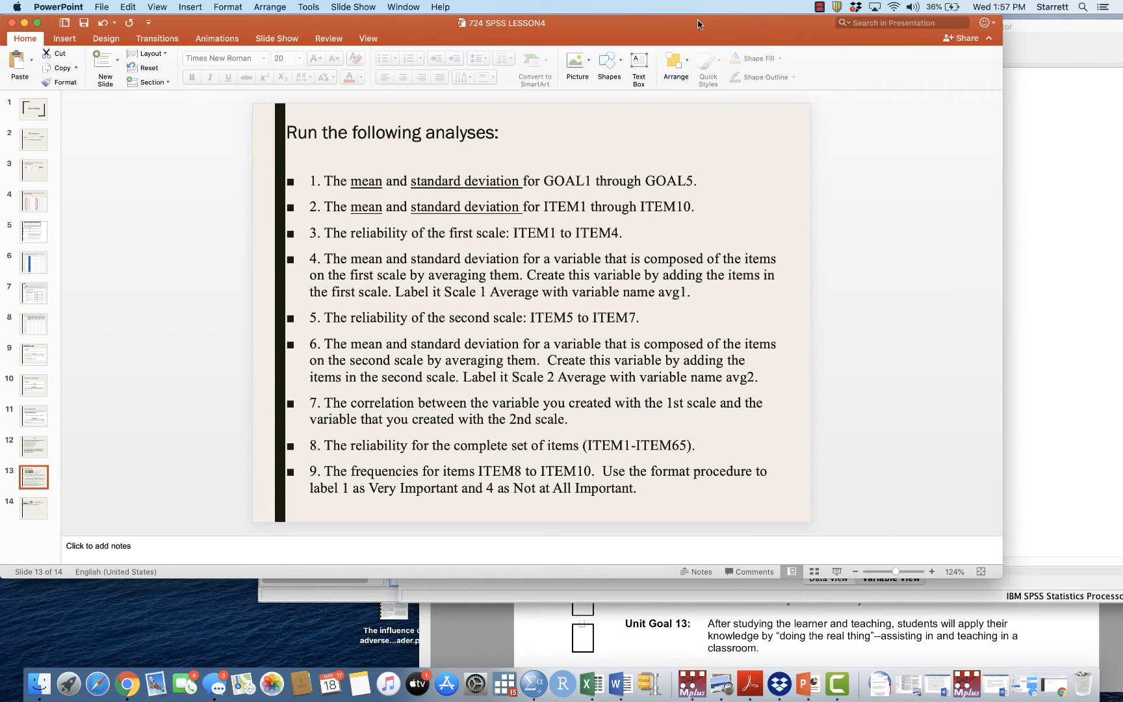
Step: Examine the mean and standard deviation in the SPSS output table for Goal 1, and return to the analysis list in PowerPoint
click(1043, 182)
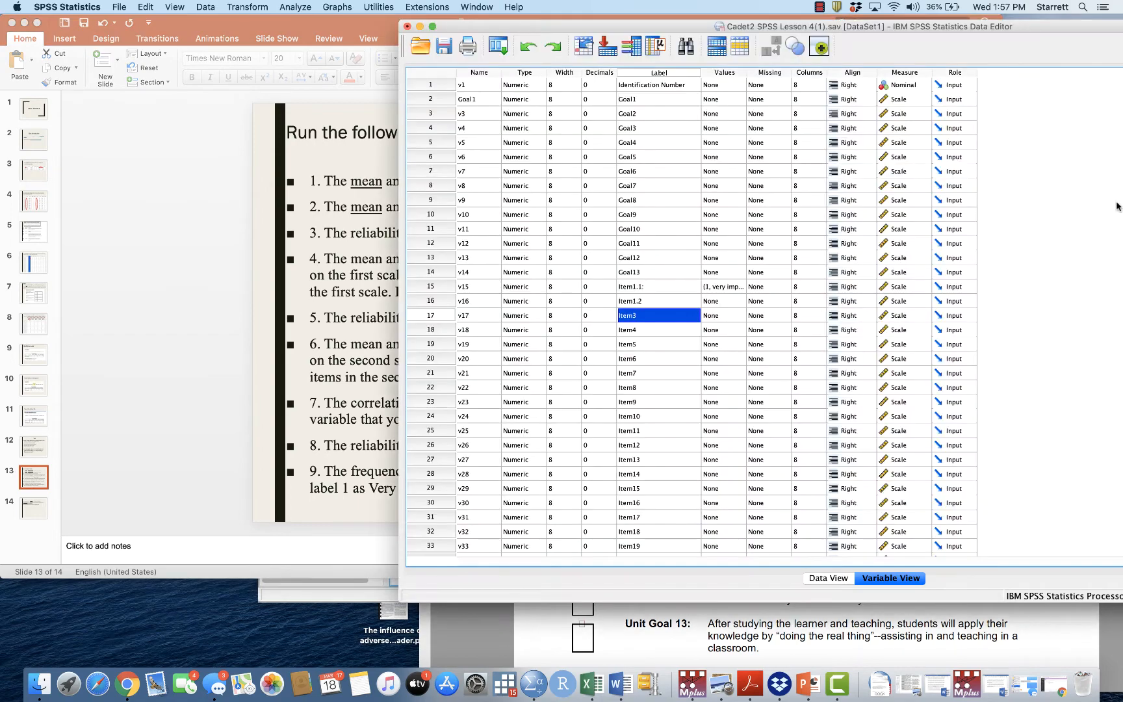
drag(1021, 26, 1064, 435)
click(1075, 316)
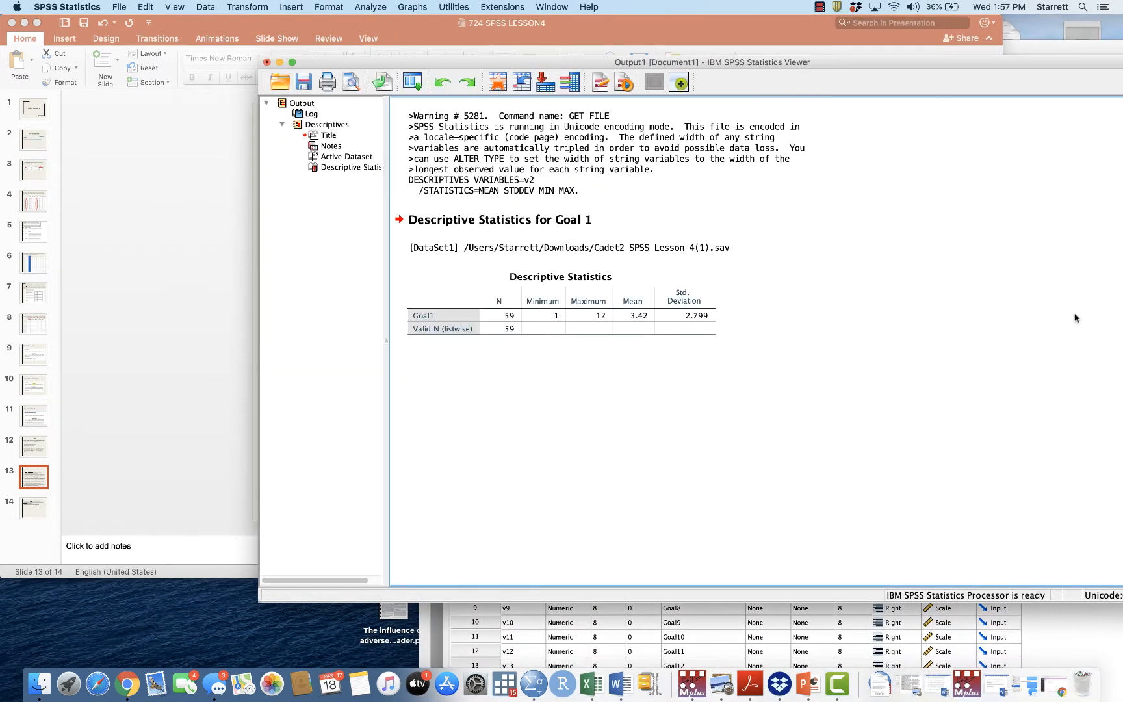
drag(766, 61, 810, 65)
click(676, 305)
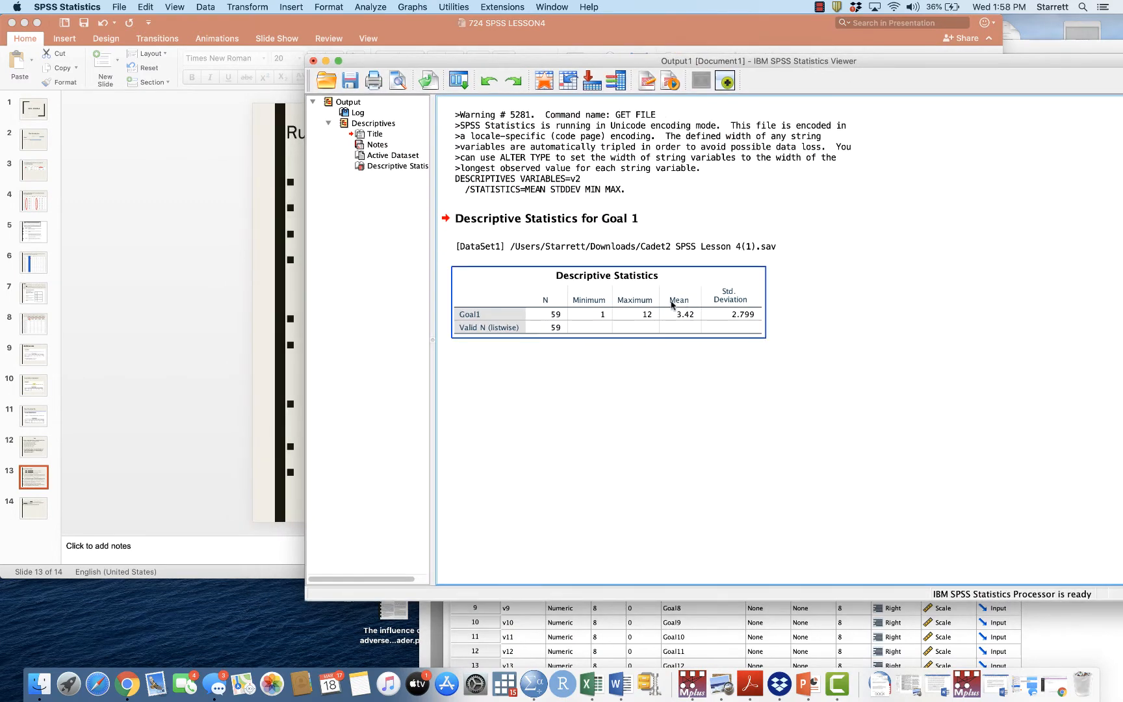
click(723, 199)
drag(706, 62, 925, 39)
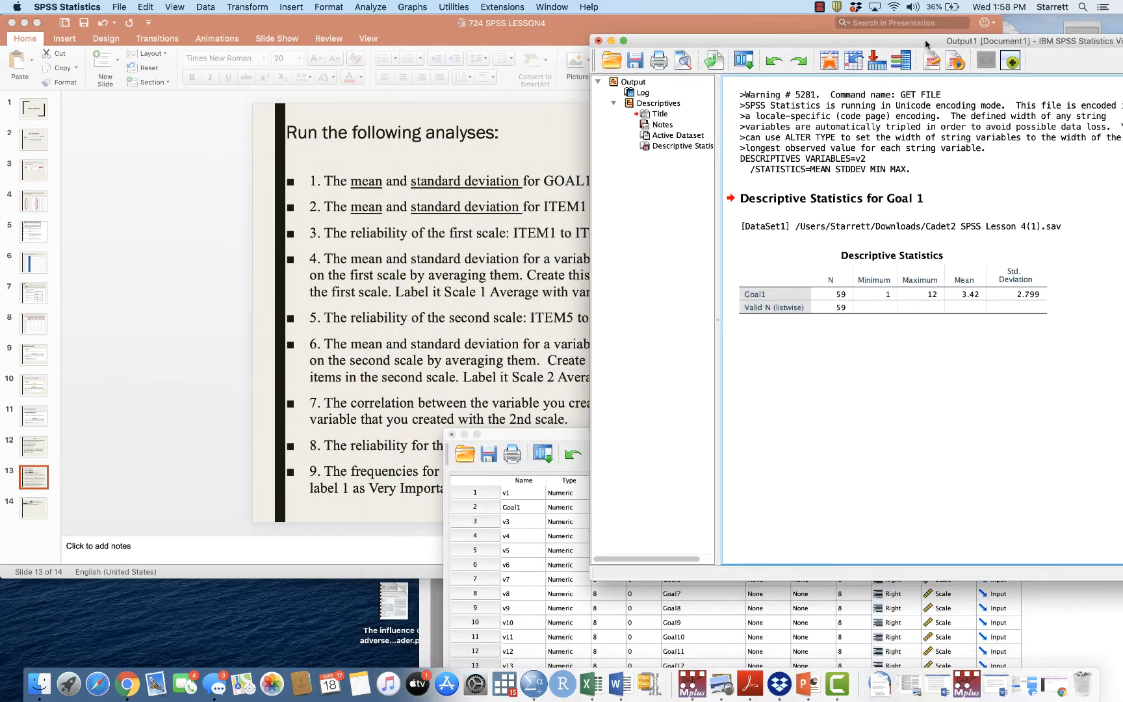
click(799, 206)
click(489, 257)
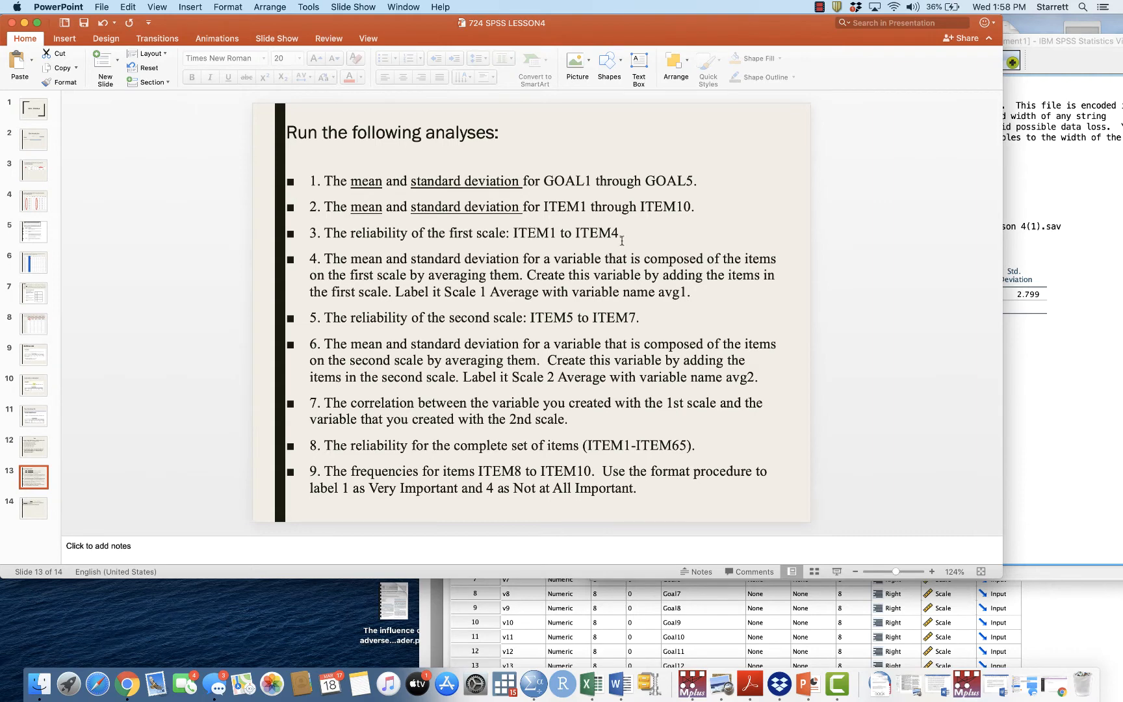
Step: Switch to the SPSS output and set up a Reliability Analysis with Item1.1 (v15), Item1.2 (v16), Item3 (v17) and Item4 (v18) as items
drag(1039, 47, 688, 37)
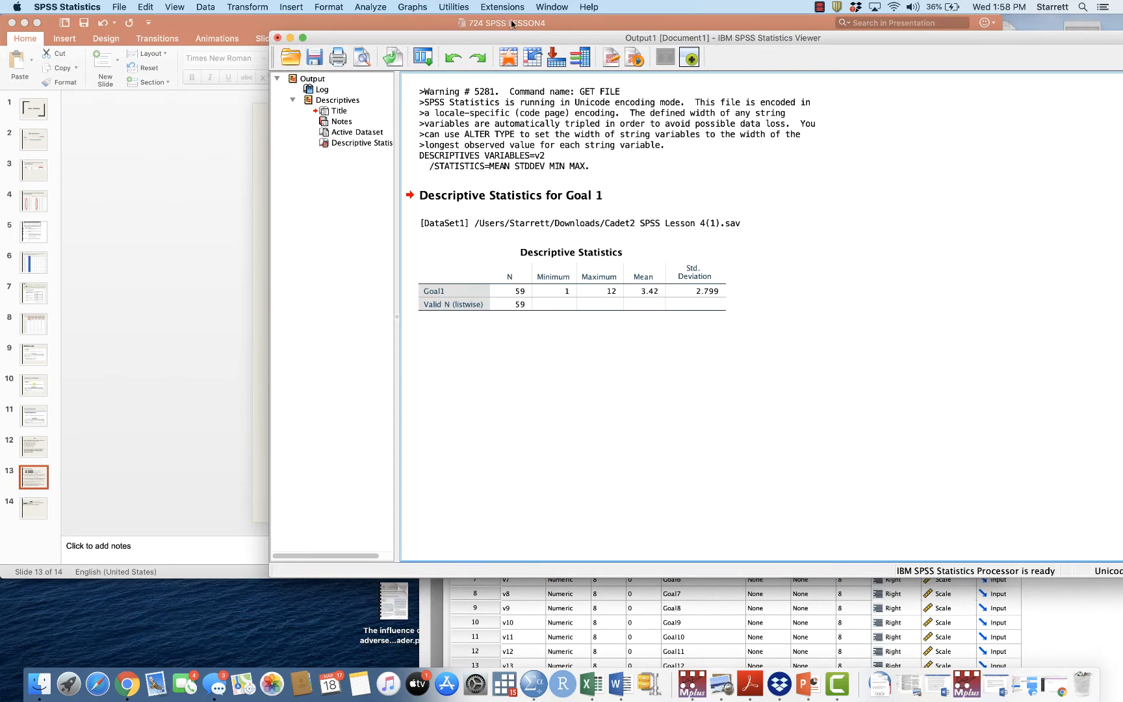
click(371, 7)
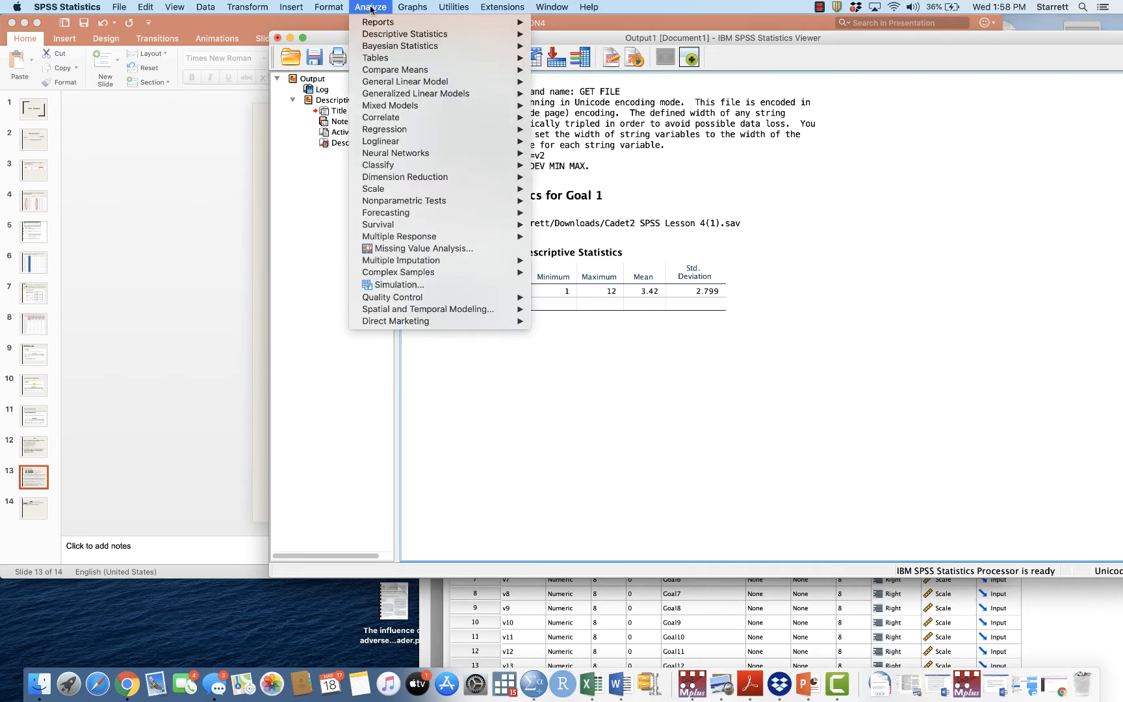
mouse_move(396, 189)
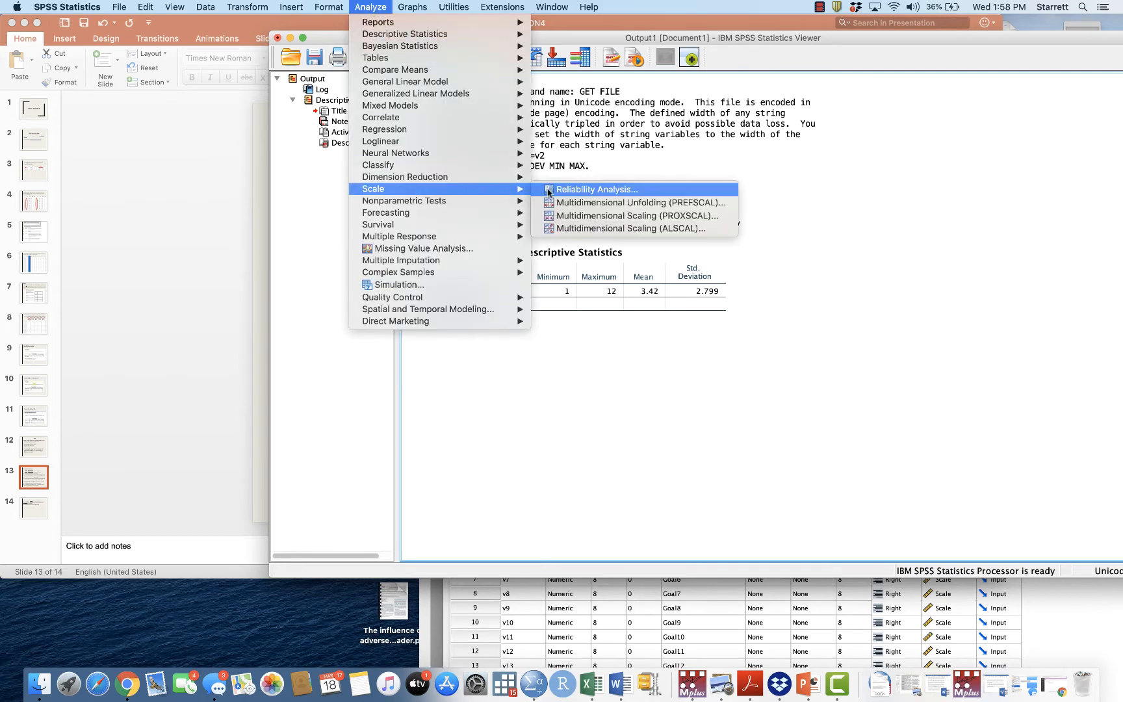
click(577, 193)
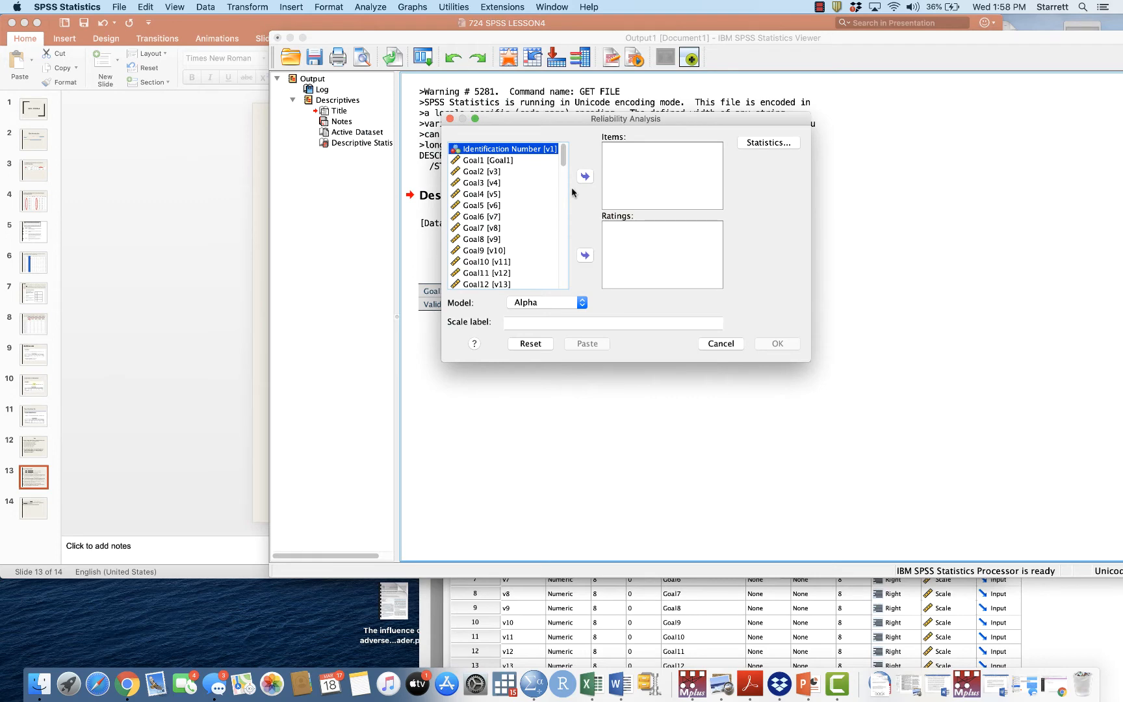
drag(565, 154, 569, 175)
click(482, 186)
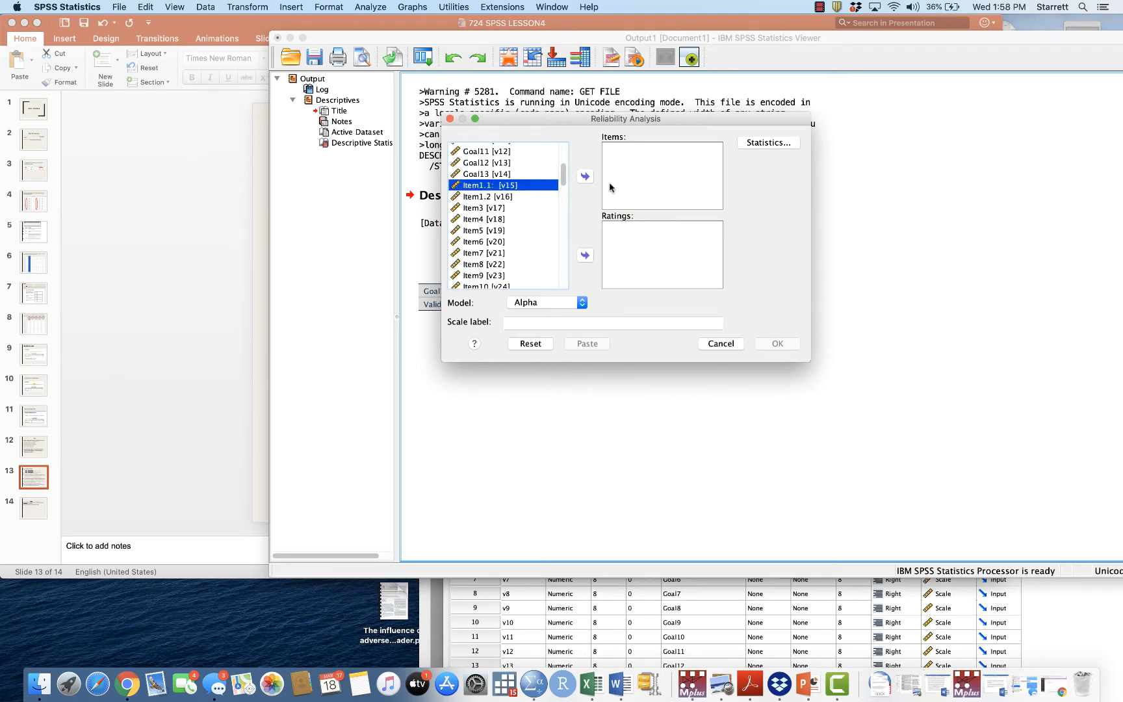
click(585, 177)
click(511, 196)
click(585, 176)
click(493, 208)
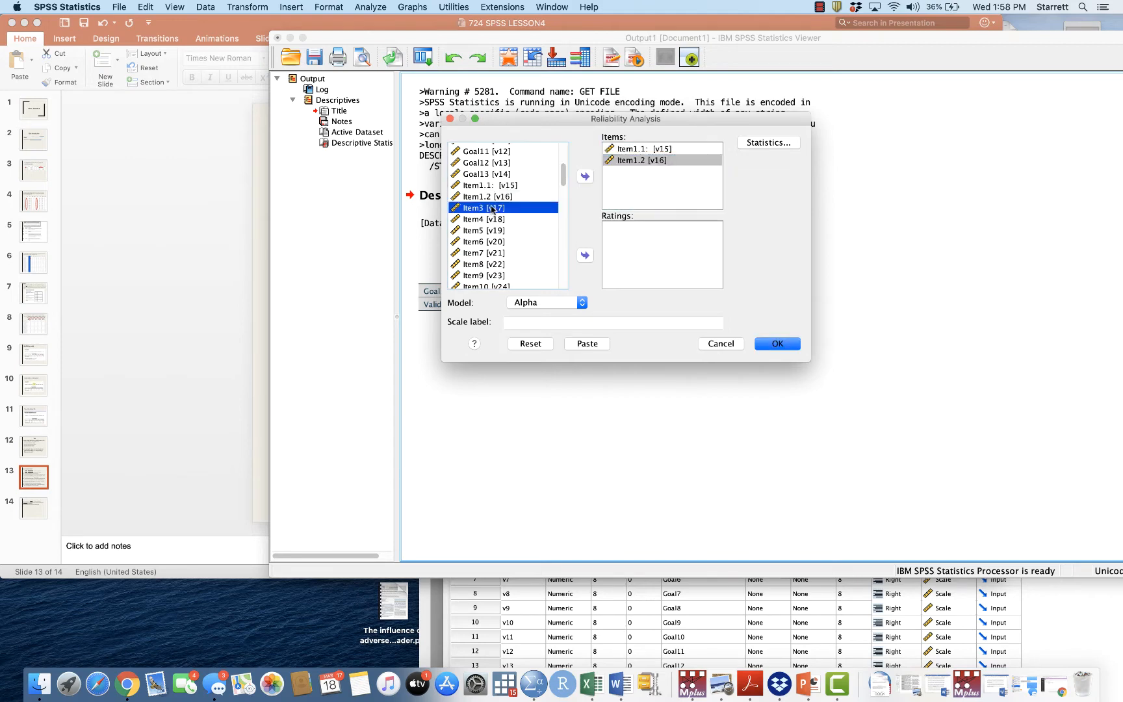
click(585, 176)
click(498, 219)
click(585, 176)
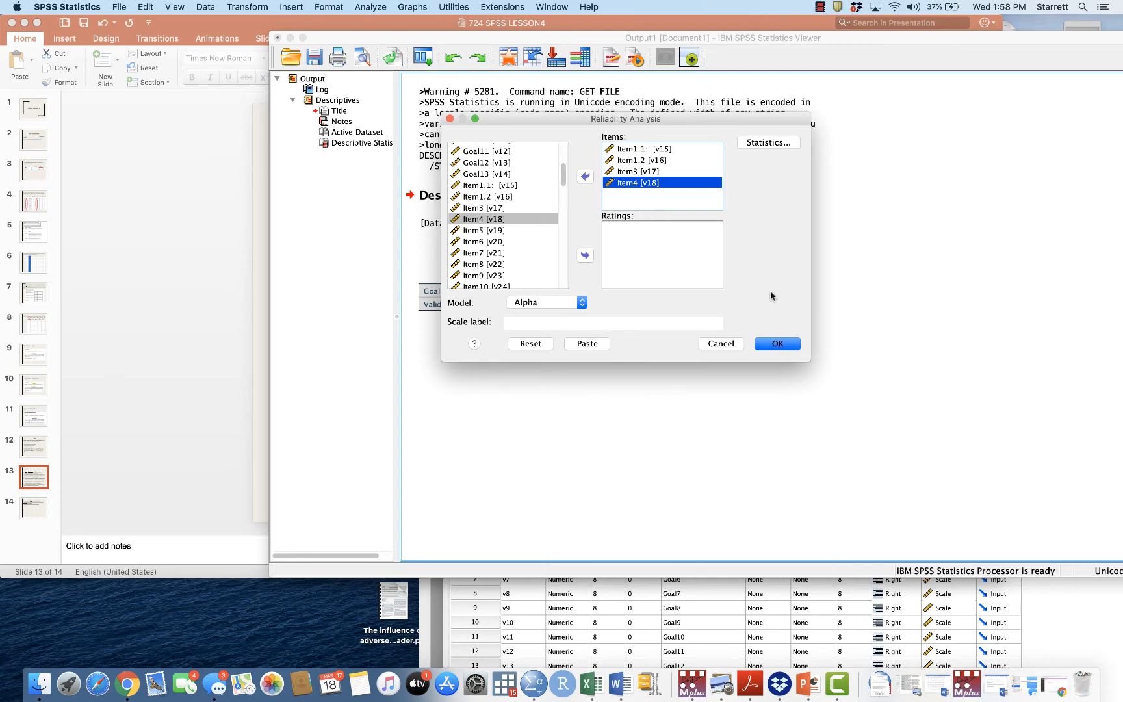
Step: Review the reliability statistics options without applying any, and run the analysis with the Alpha model
click(771, 141)
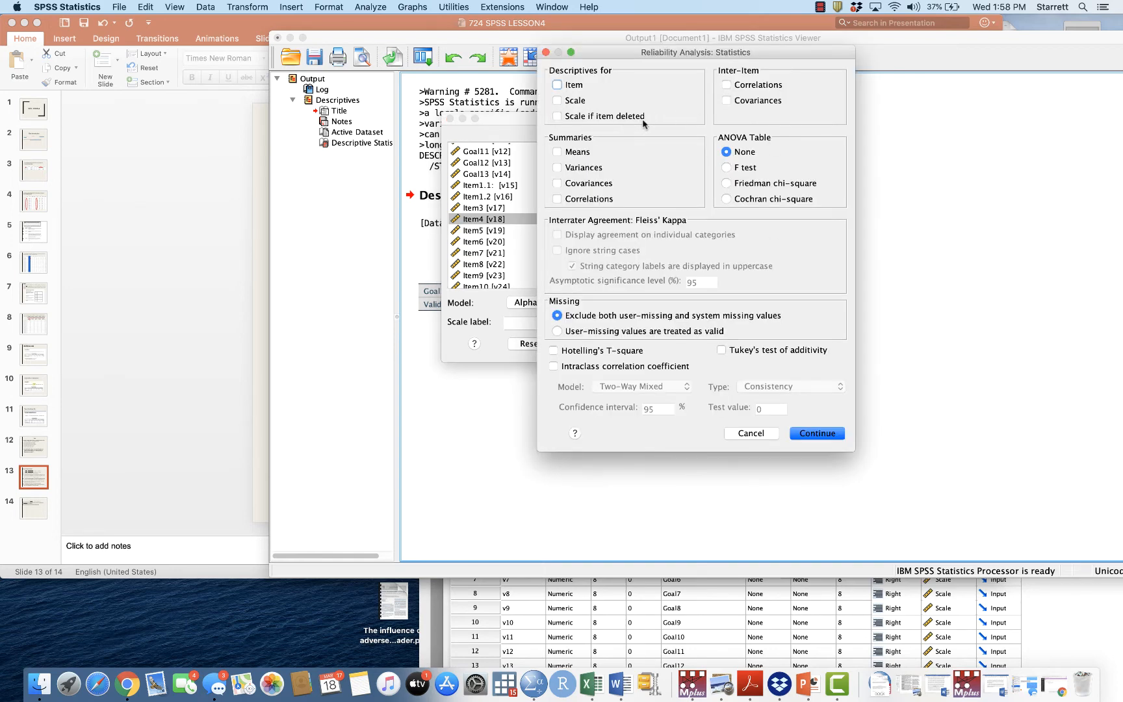
click(762, 435)
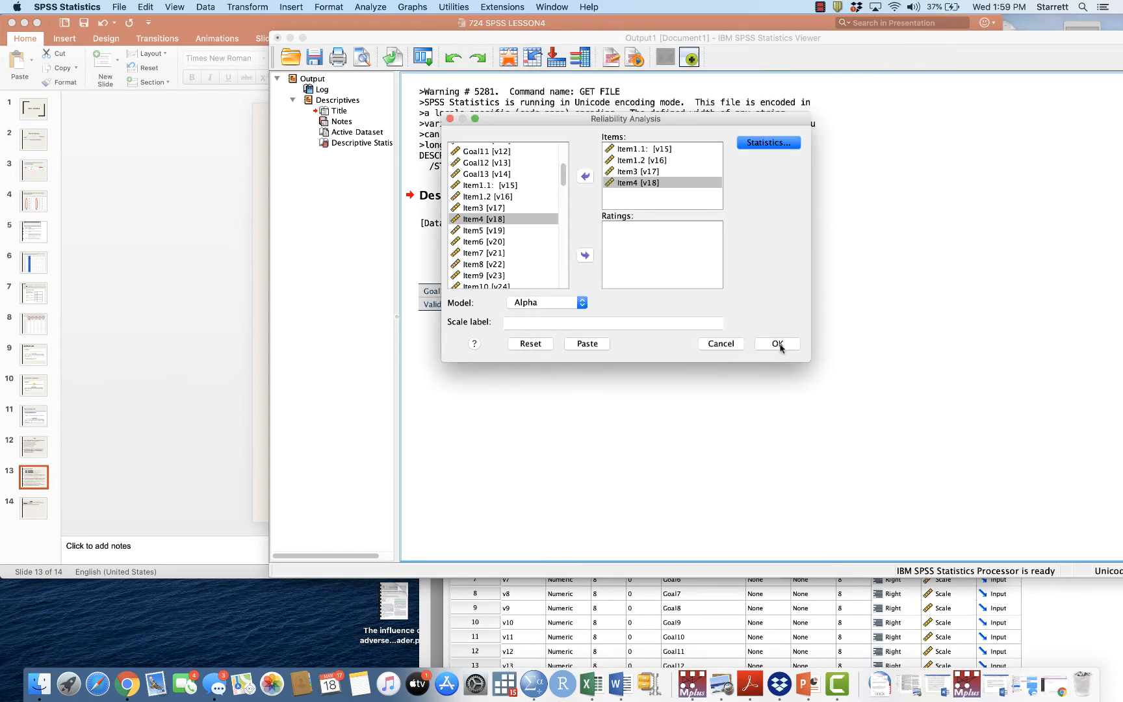
click(779, 344)
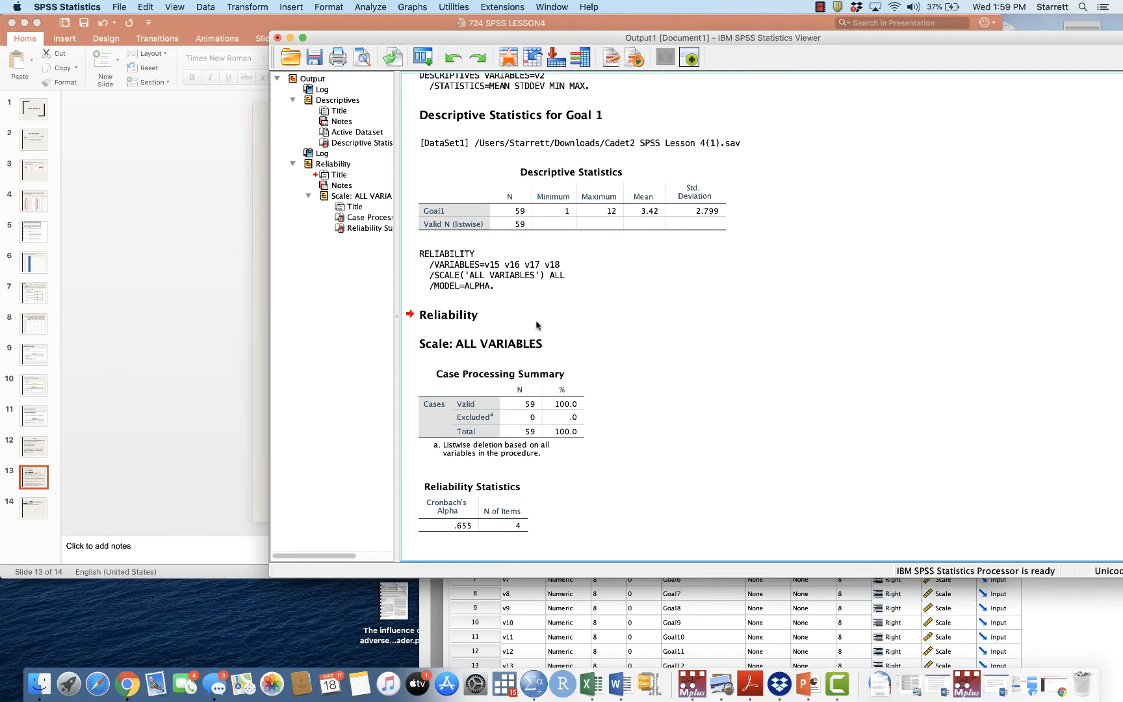
Step: Switch to the PowerPoint lesson and reword item 4 on slide 13 to say "averaging or summing them"
drag(516, 36, 723, 40)
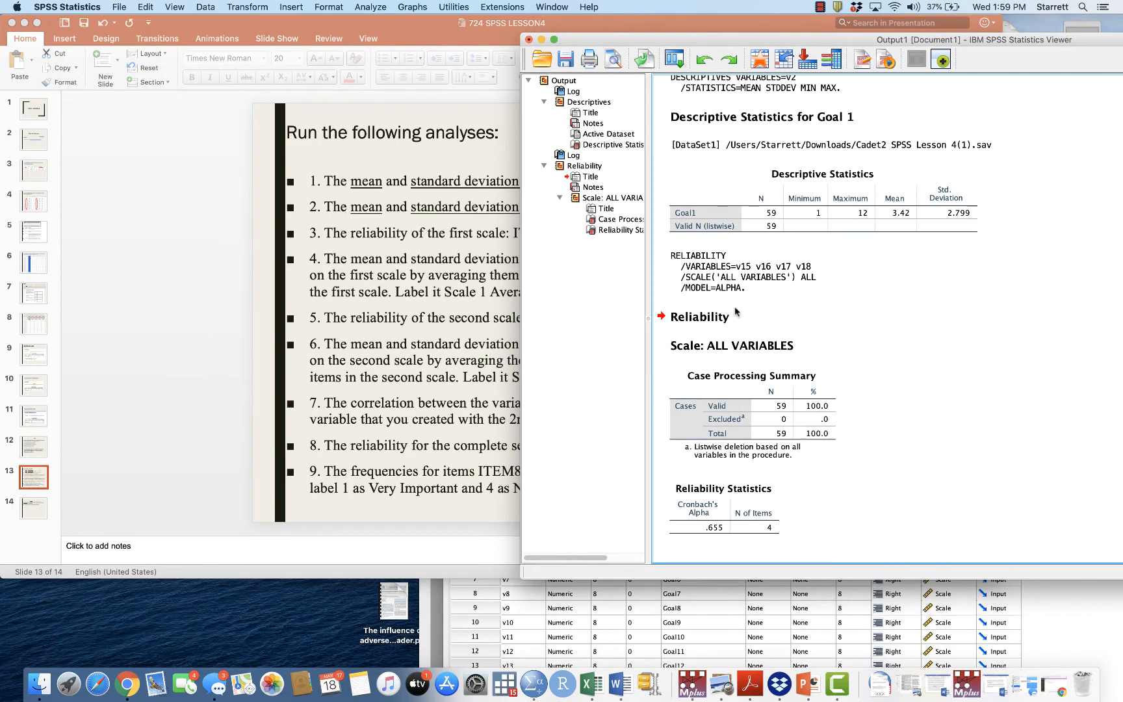
drag(693, 40, 785, 22)
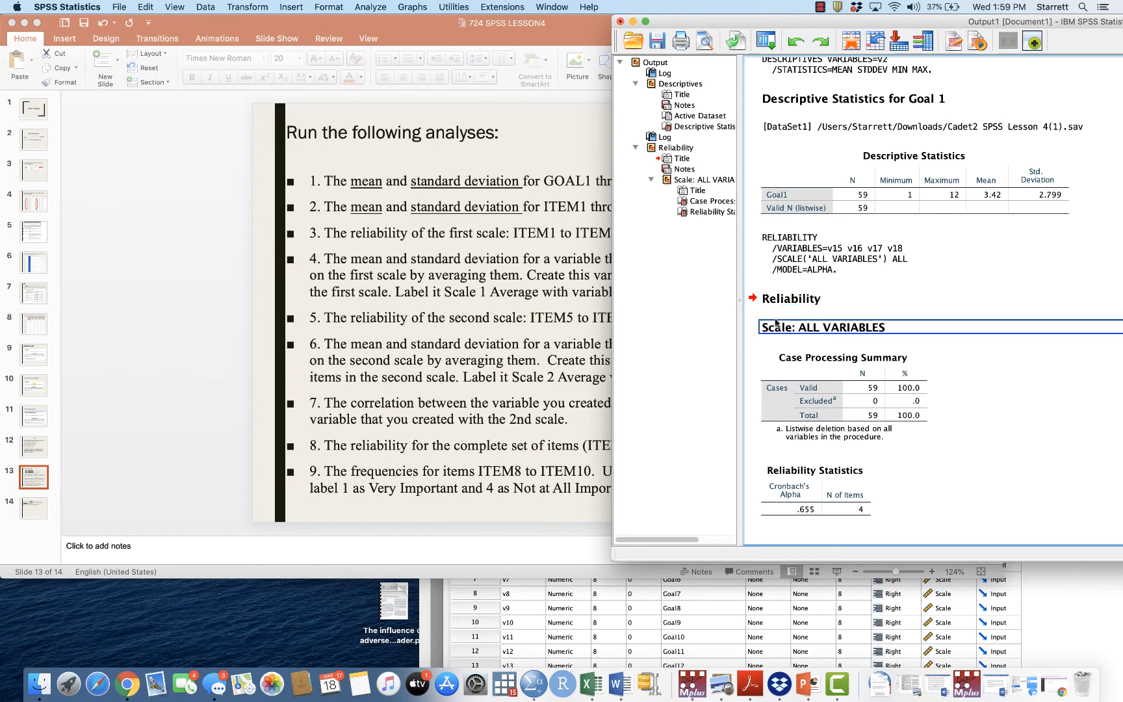
click(547, 362)
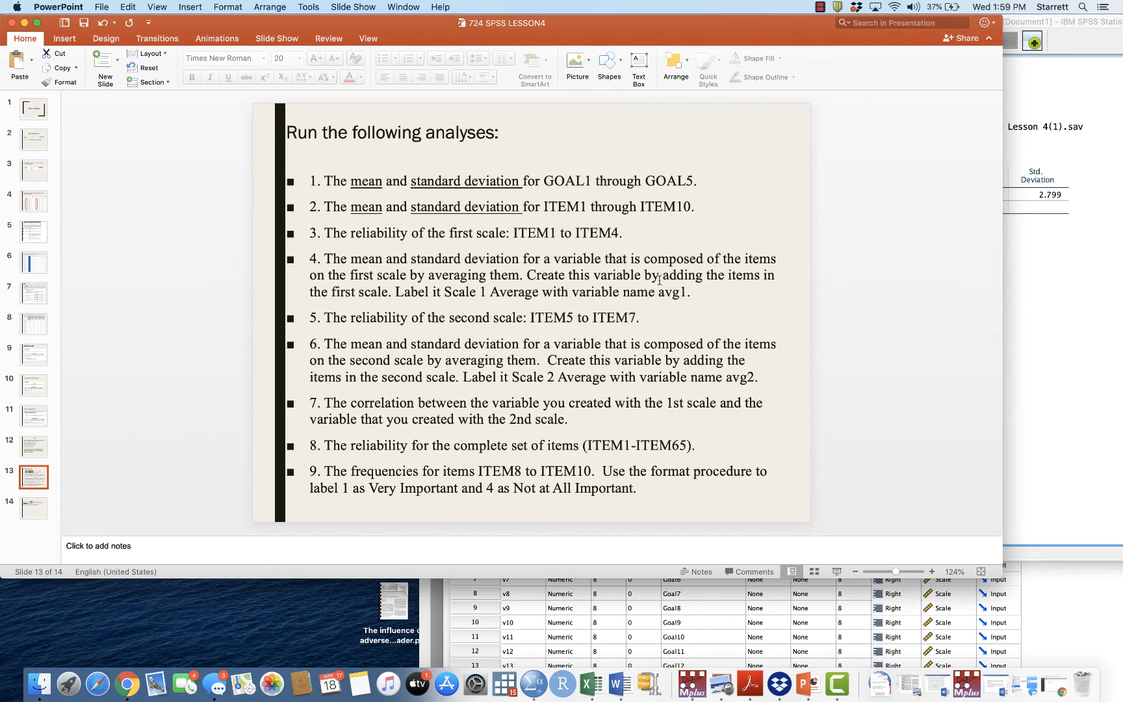
click(493, 275)
text(or summing them. C)
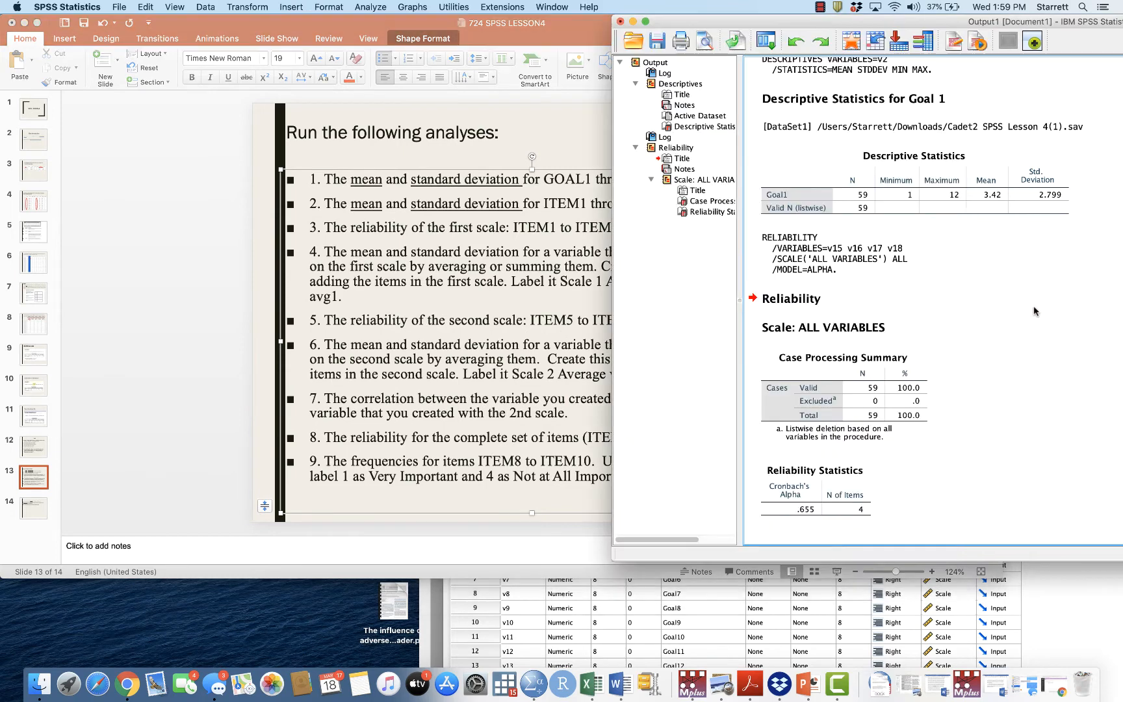
click(1035, 310)
drag(938, 25, 680, 25)
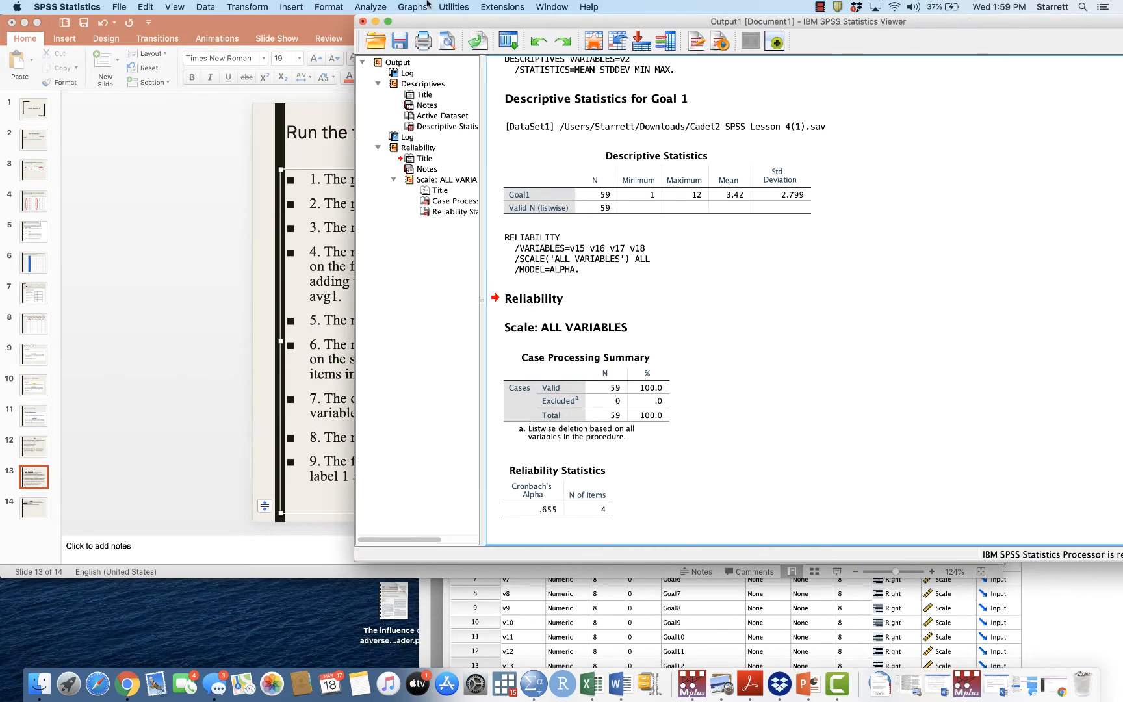
click(248, 6)
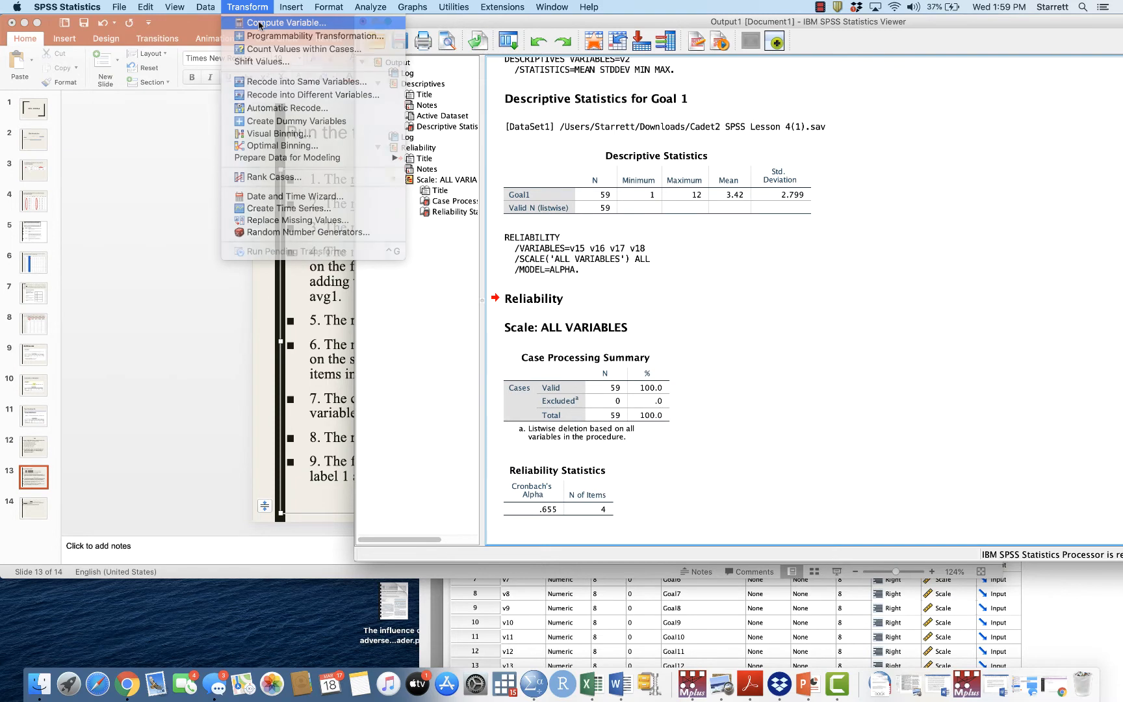
click(260, 25)
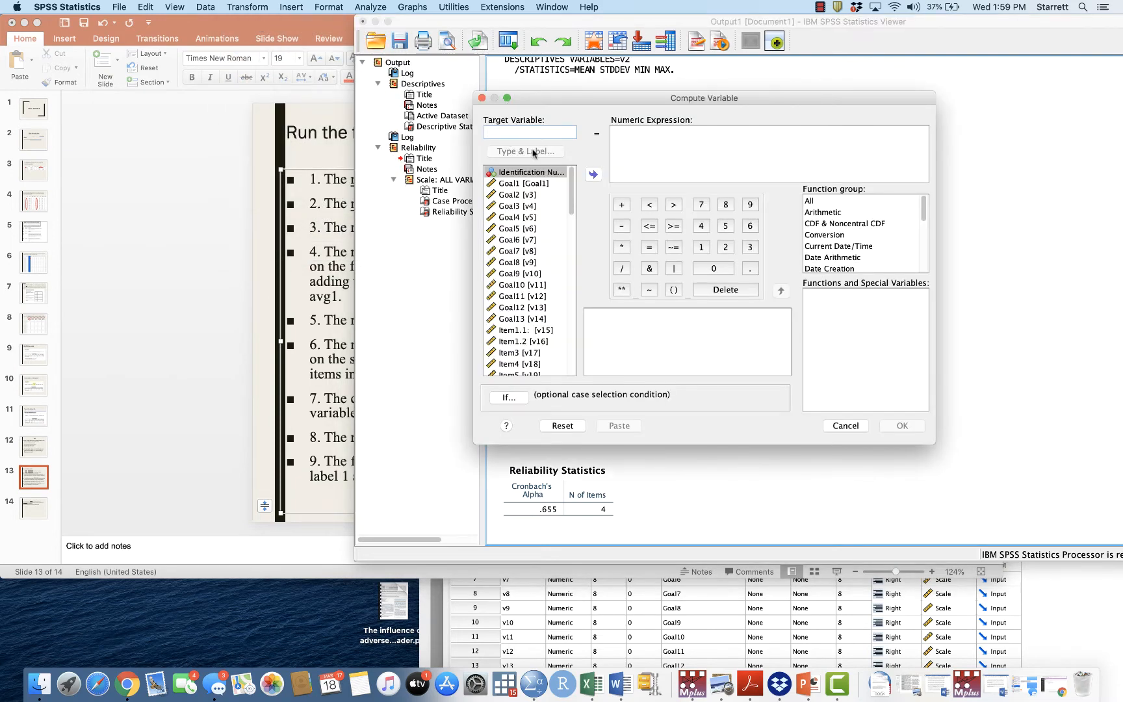
drag(510, 23, 694, 23)
mouse_move(643, 97)
mouse_down()
mouse_move(705, 99)
mouse_move(638, 97)
mouse_up()
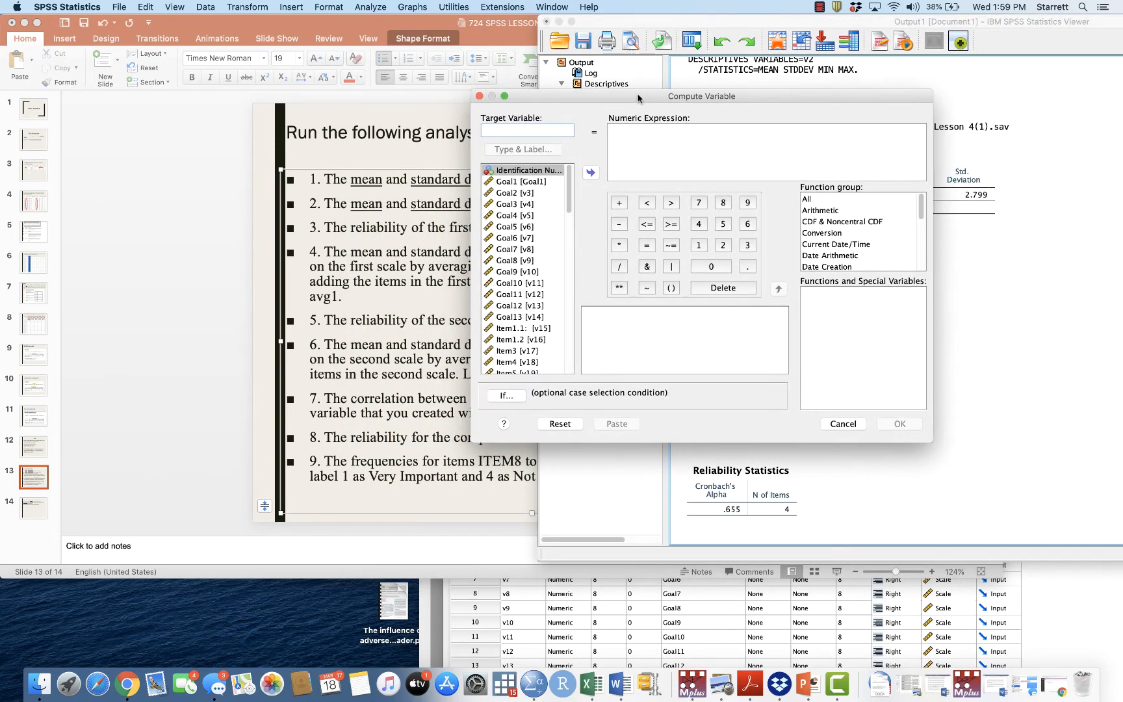
text(s)
key(BackSpace)
text(Scale1sum)
click(641, 142)
text(sum()
click(537, 329)
double_click(538, 330)
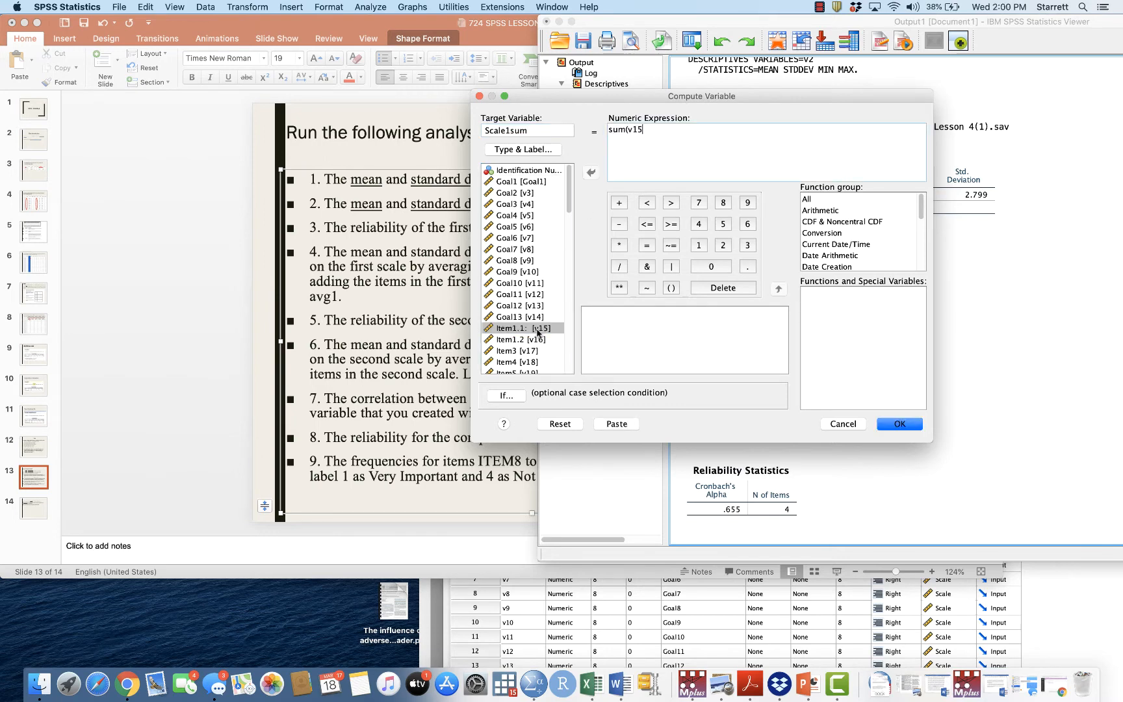
text(,)
double_click(533, 339)
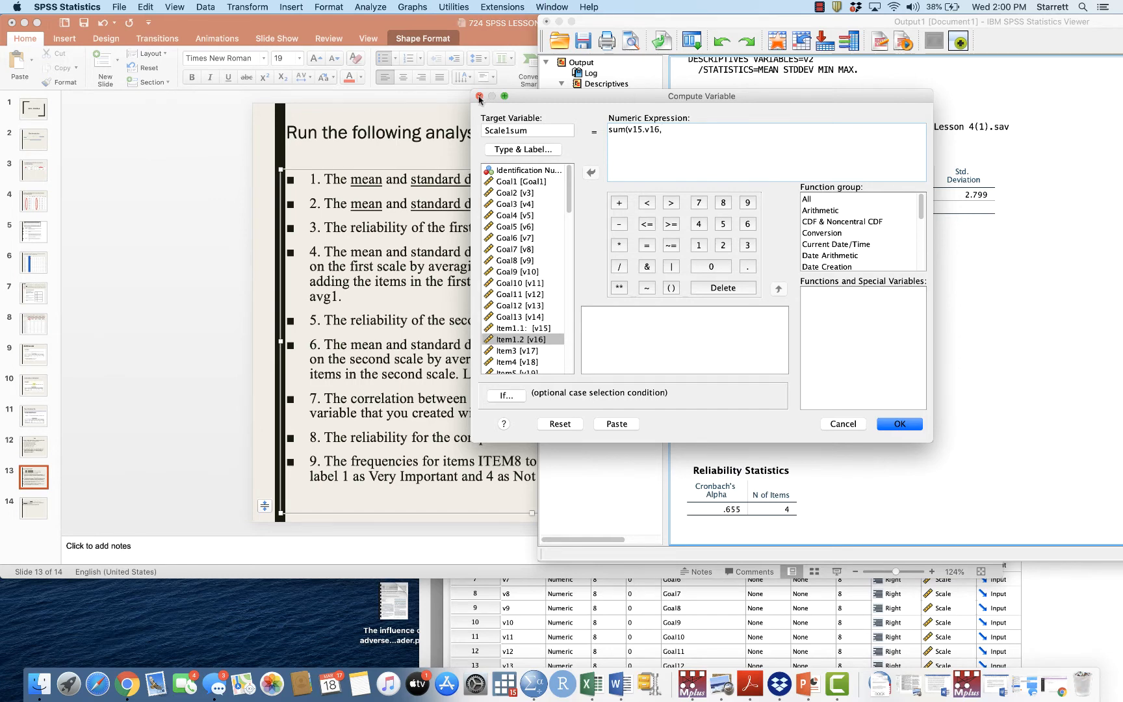
click(843, 424)
Step: Check item 4 in PowerPoint, return to SPSS and start a Compute Variable with target scale1avg and an expression starting with average(
click(517, 393)
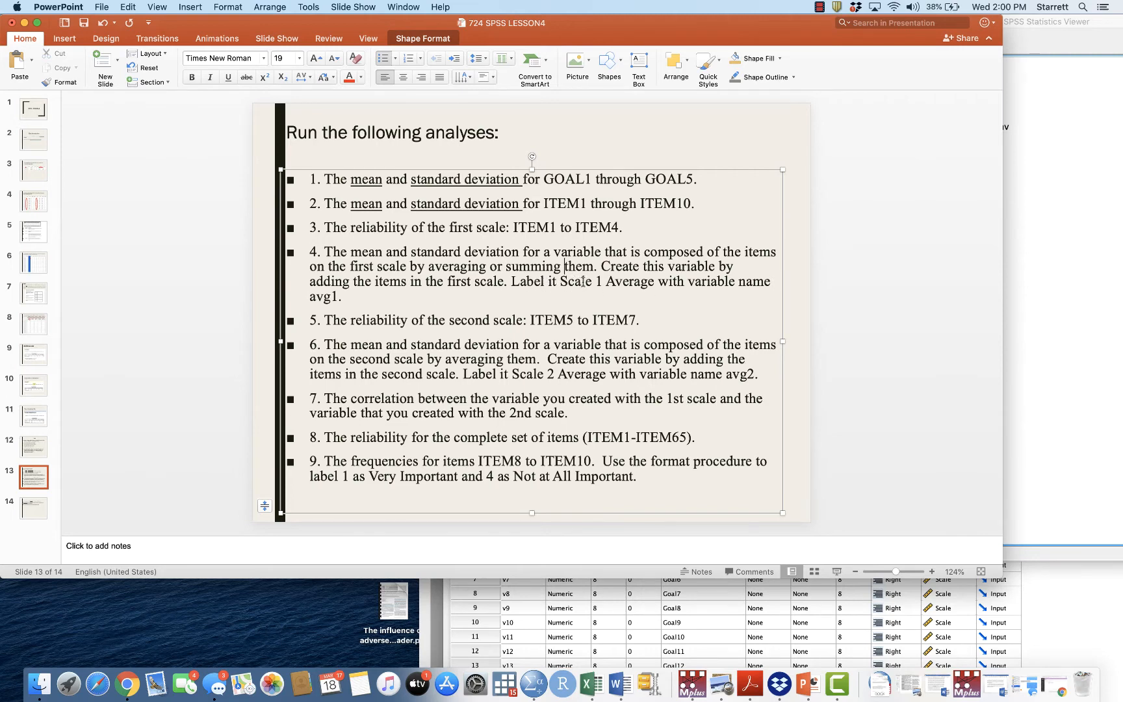
click(1079, 23)
click(264, 6)
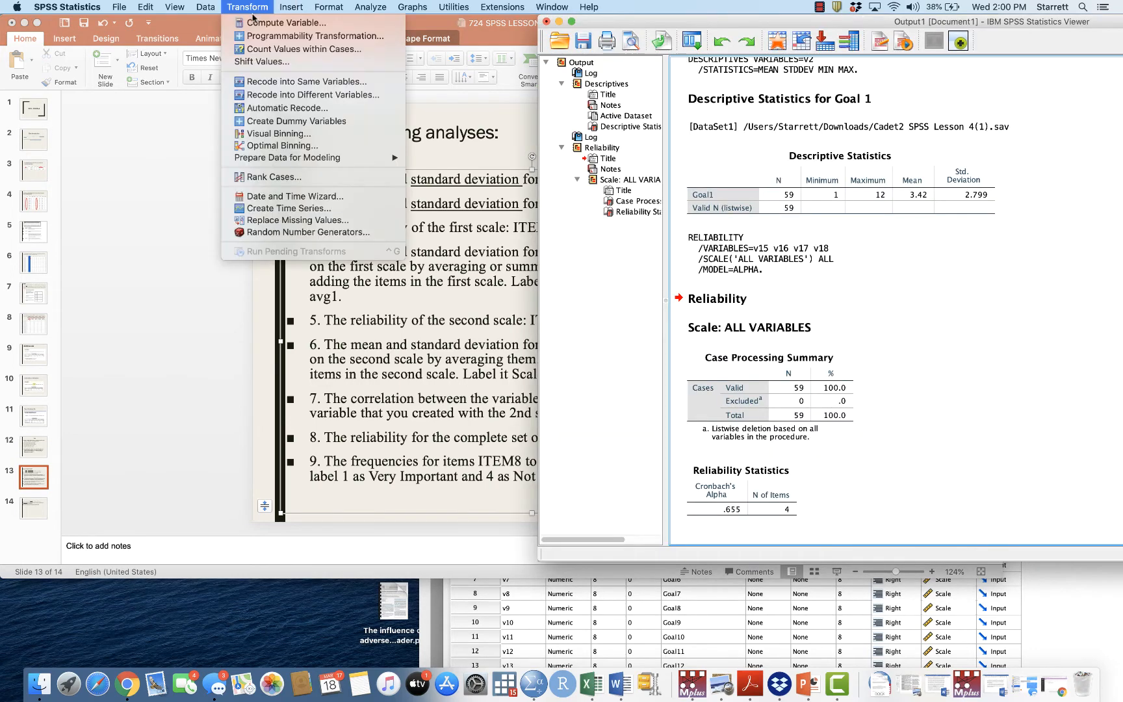
click(257, 29)
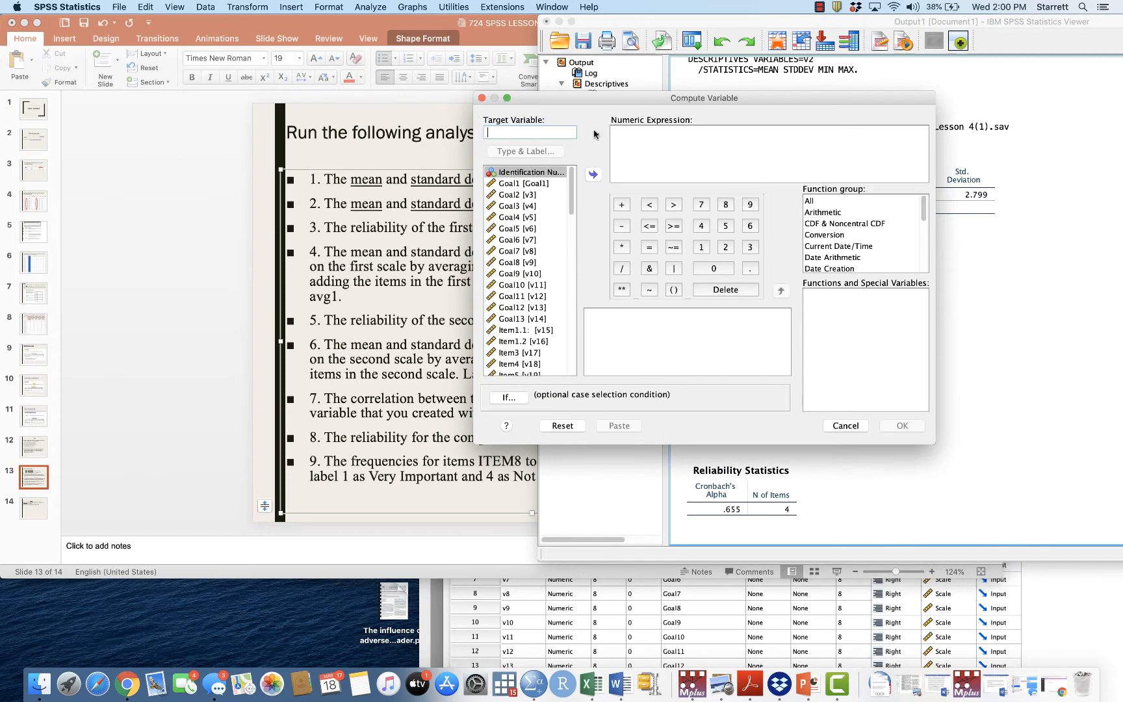
text(Sclae 1)
text( Avergae)
text(ae)
click(619, 131)
text(average()
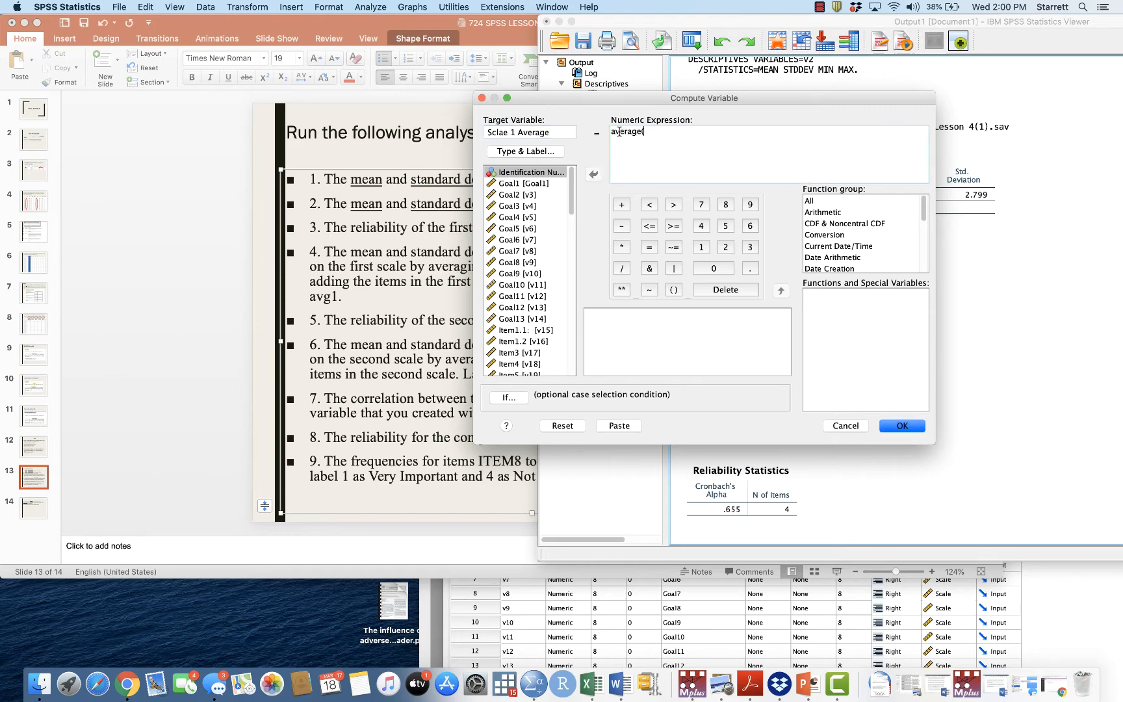
click(549, 133)
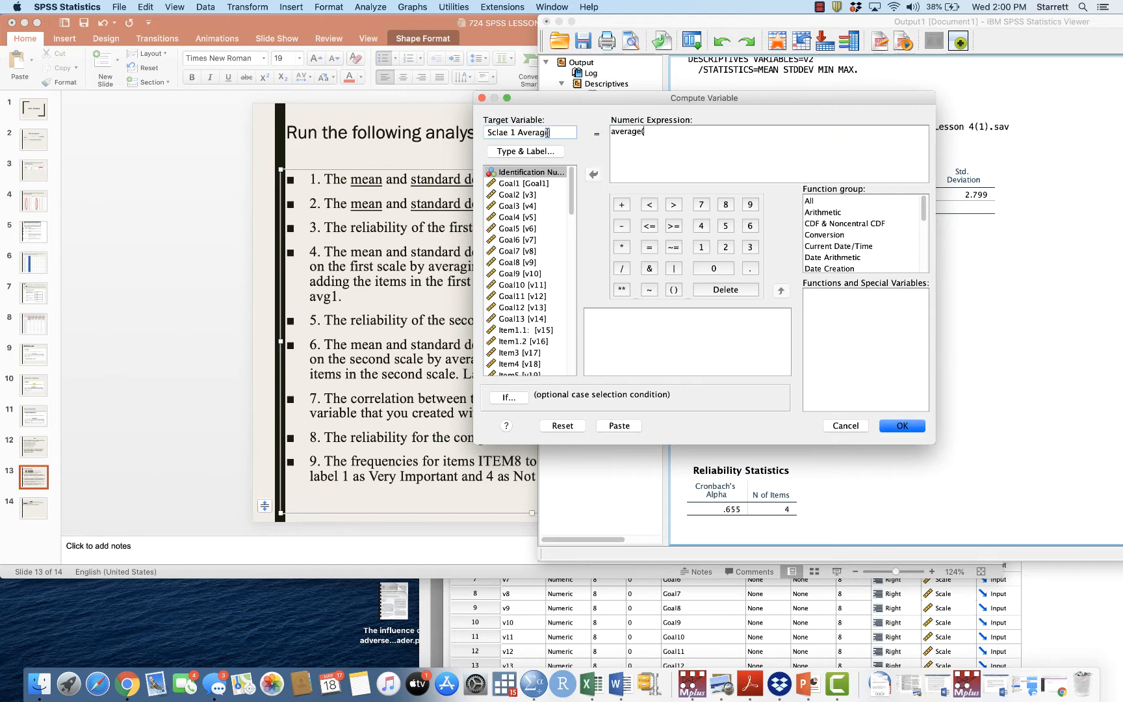
drag(552, 133, 473, 132)
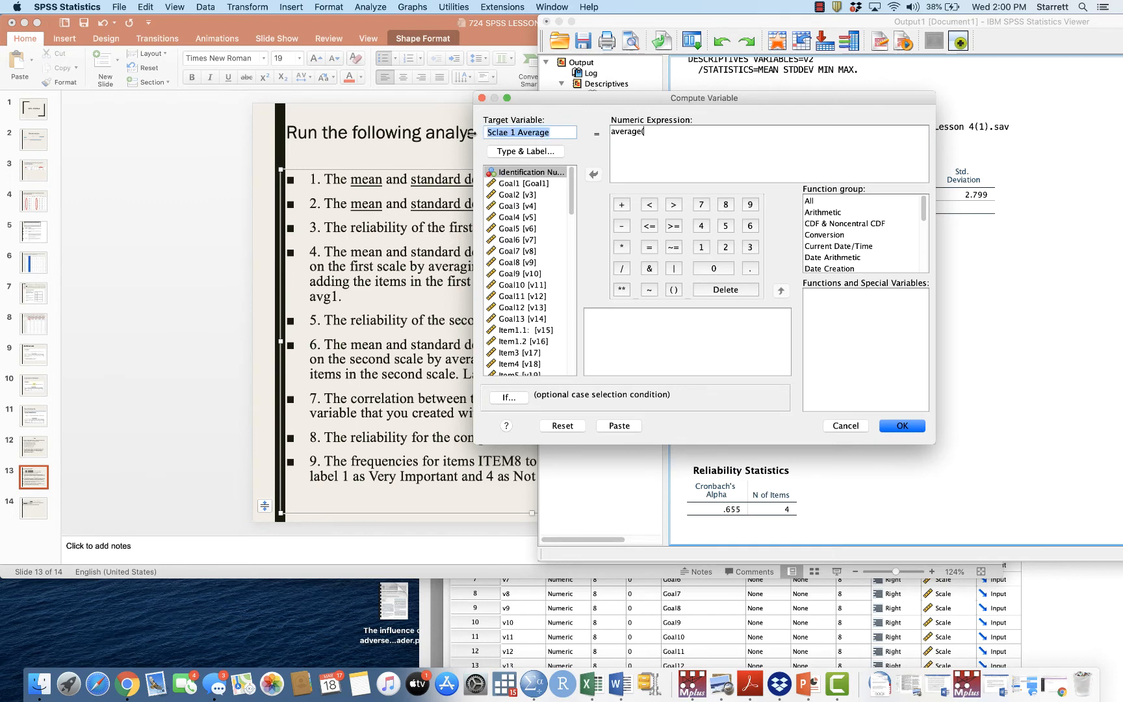
text(scale1avg)
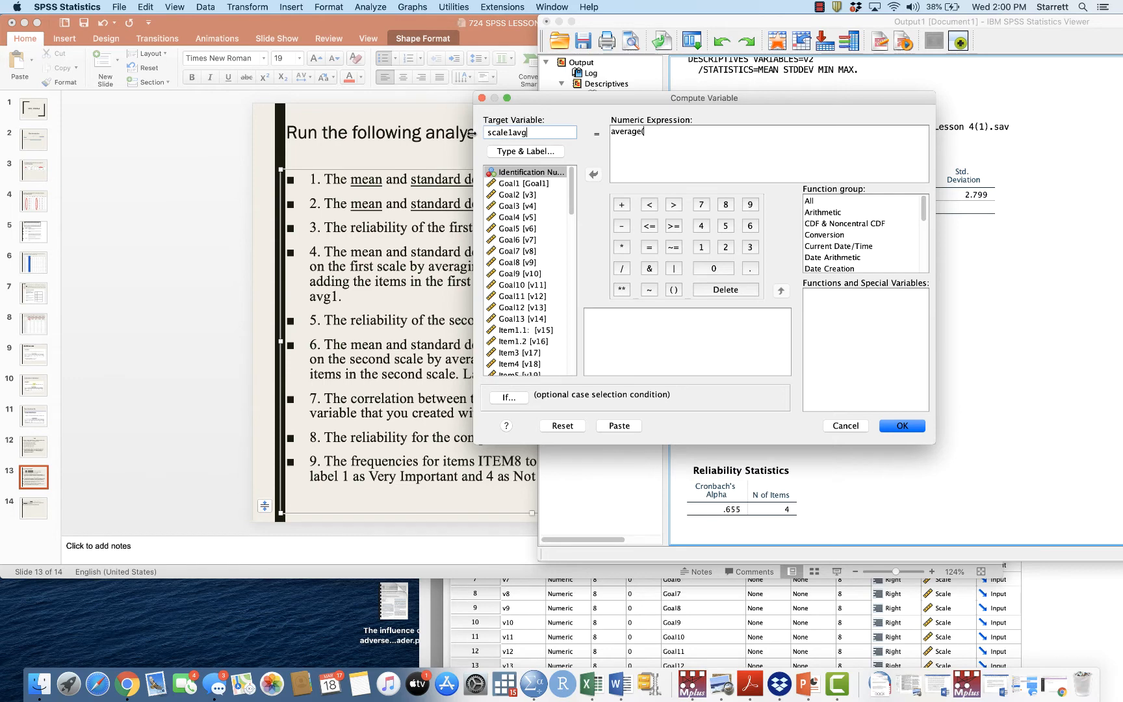
Step: Complete the numeric expression as average(v15,v16,v17,v18) and try to compute the variable
double_click(542, 328)
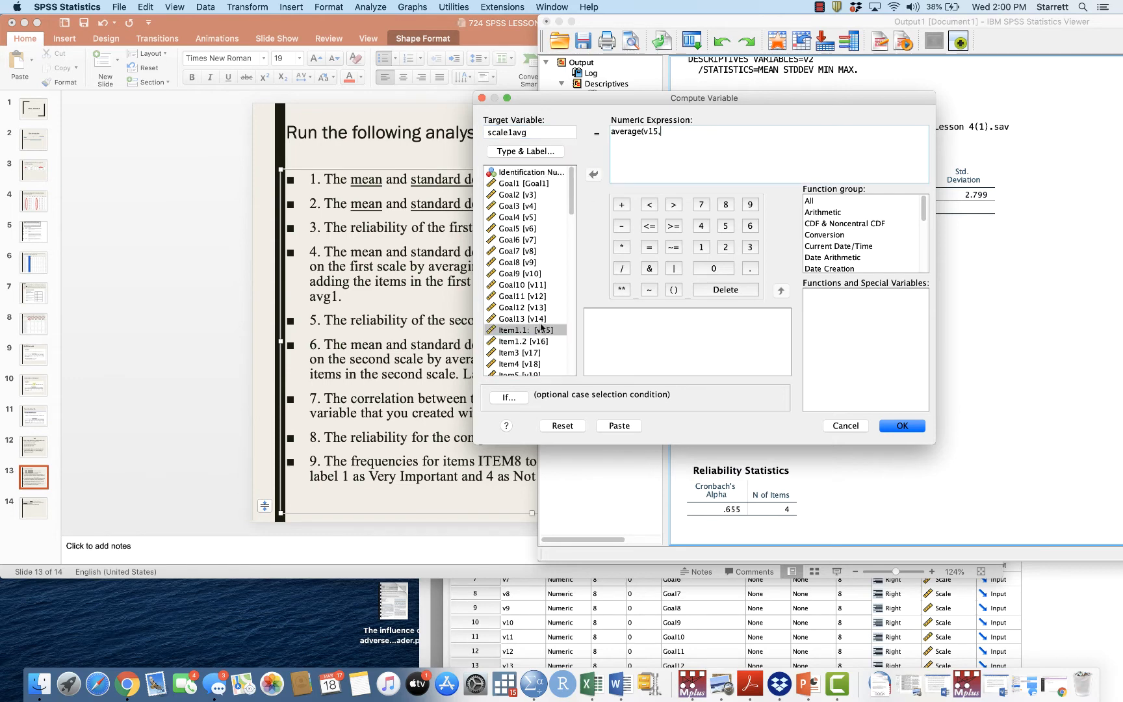
double_click(539, 341)
text(,)
double_click(530, 353)
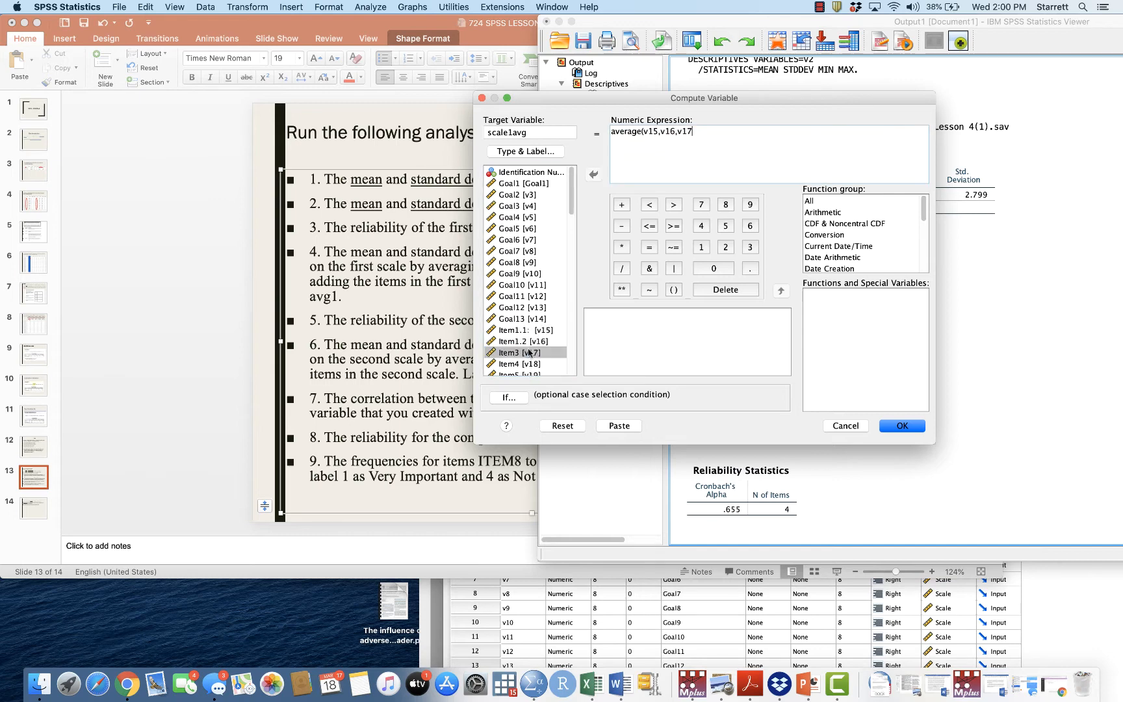
text(,)
double_click(530, 368)
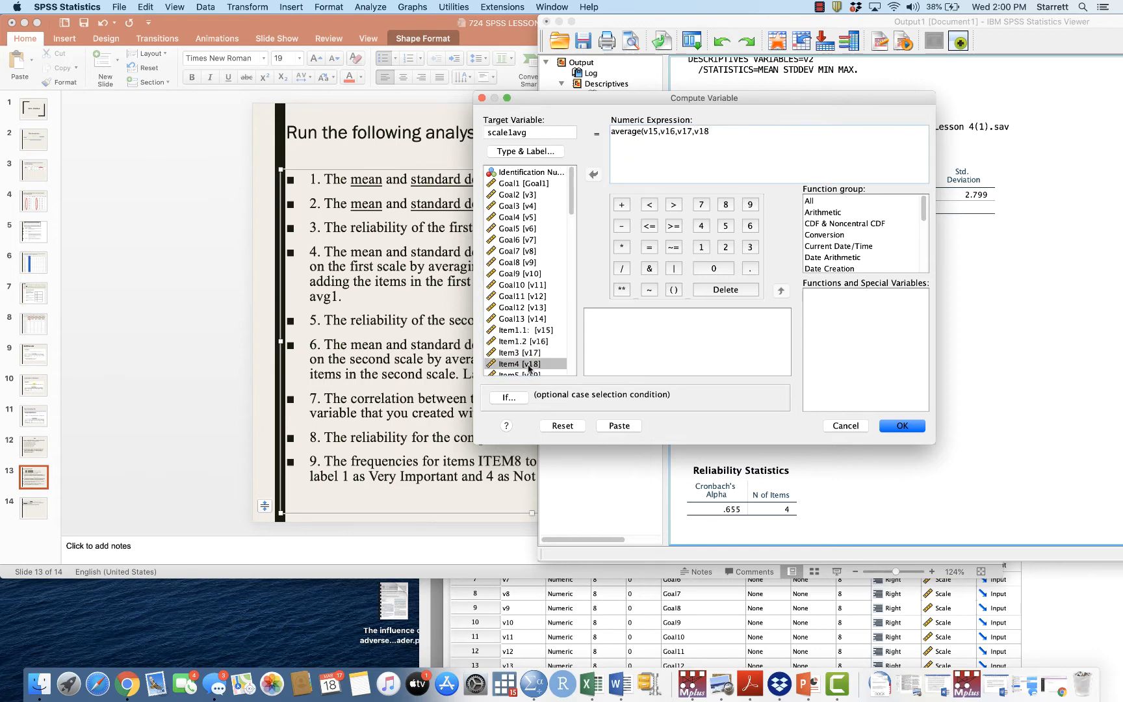
text())
click(904, 426)
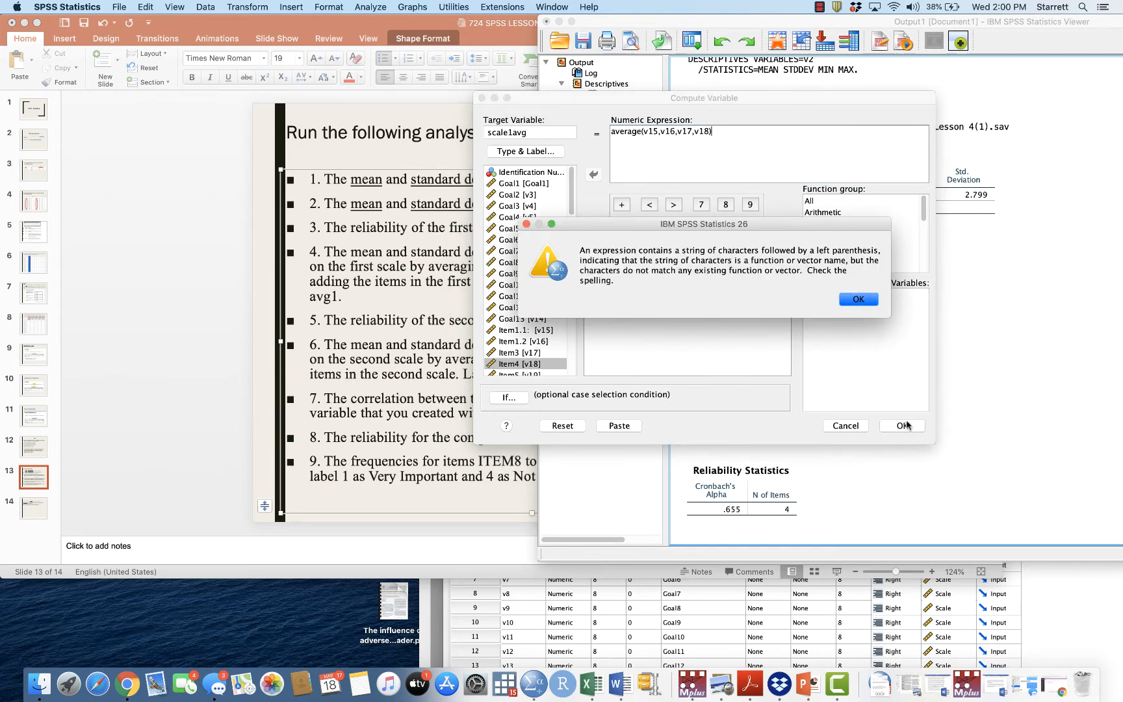
click(858, 300)
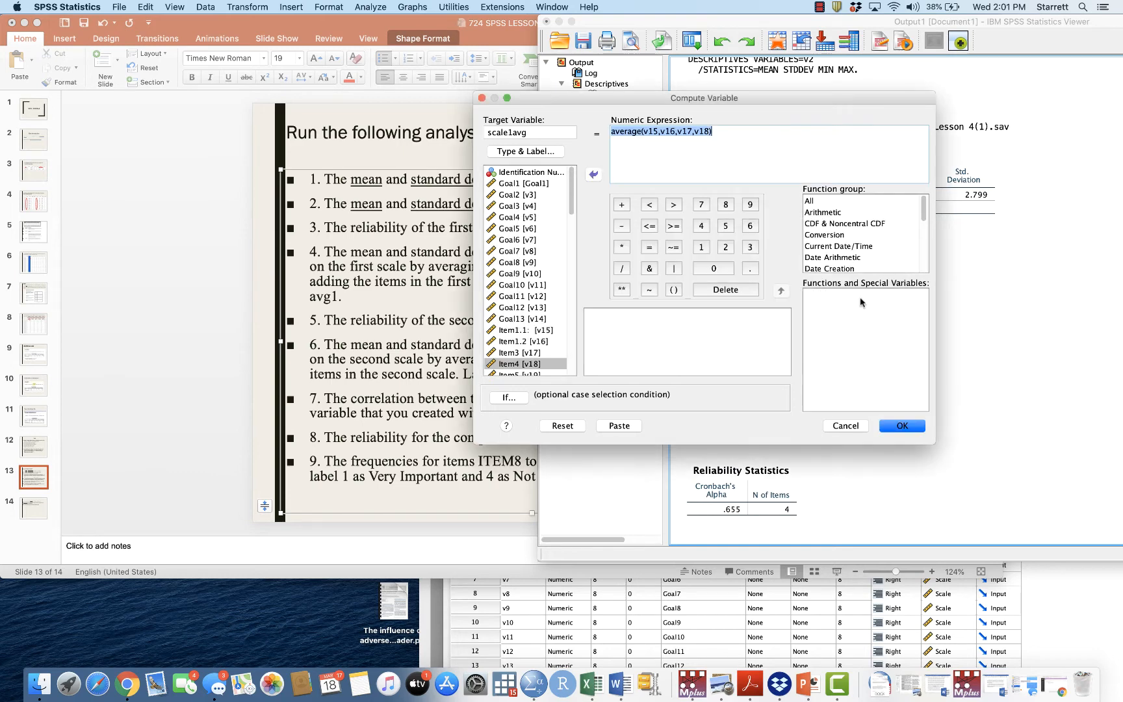
Step: Remove the closing parenthesis from the average expression and try to compute the variable again
click(767, 159)
key(BackSpace)
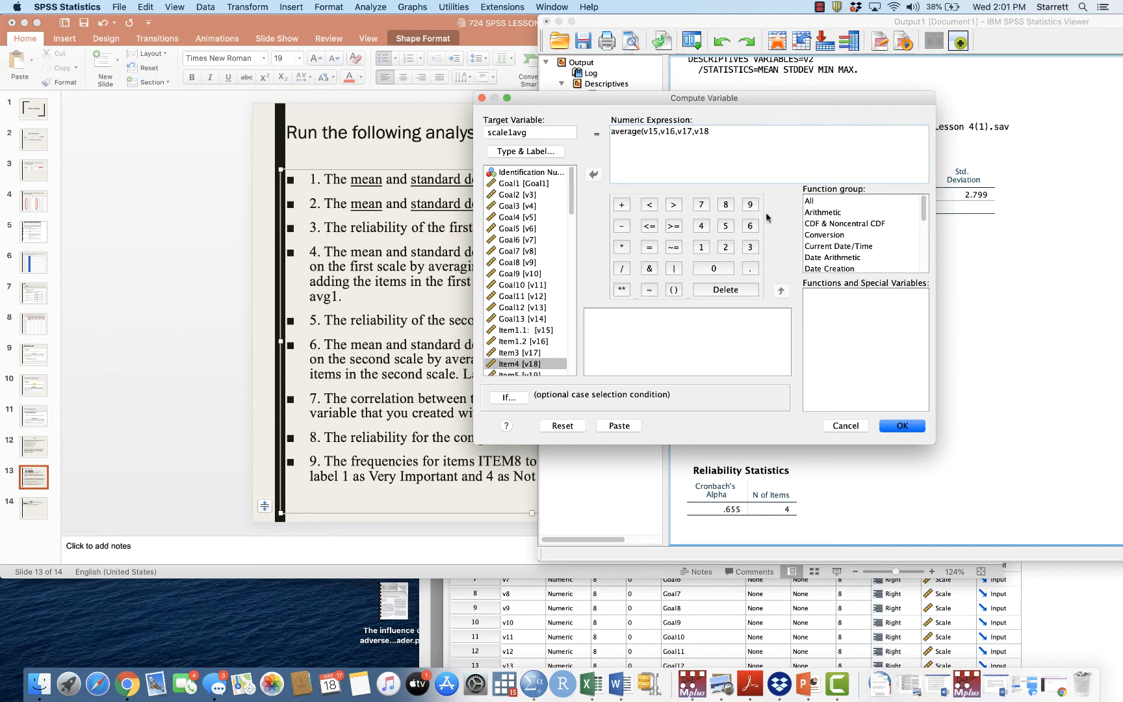
click(897, 426)
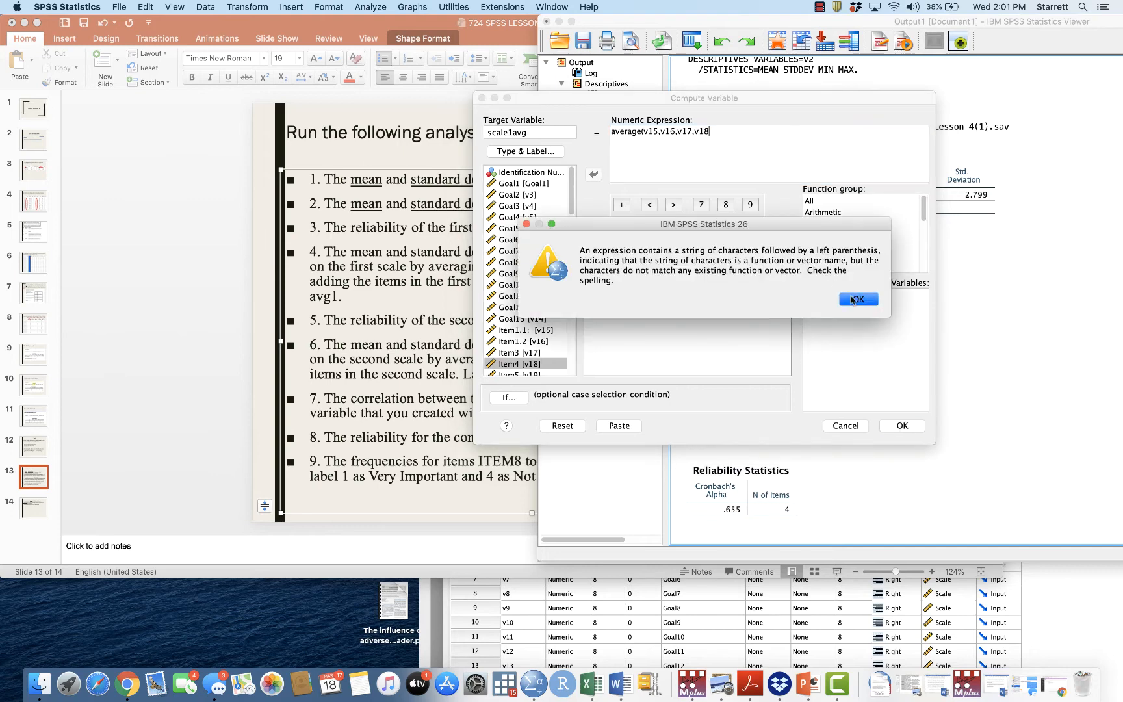
click(854, 301)
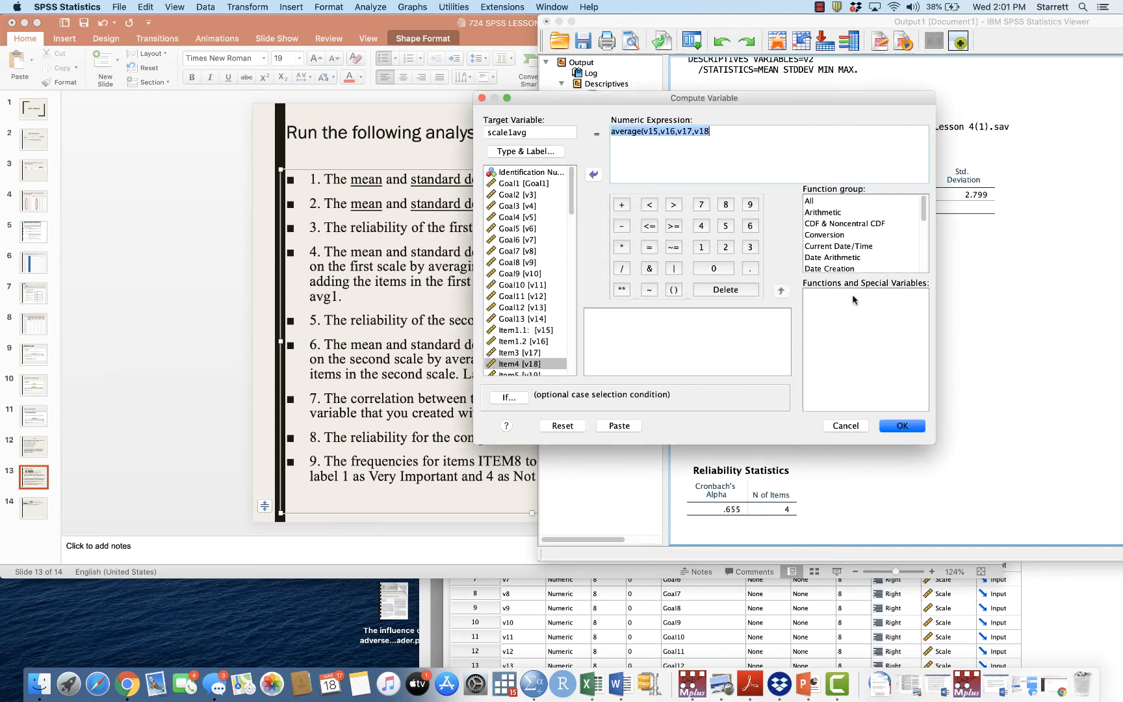
Step: Change the expression to sum(v15,v16,v17,v18), rename the target variable scale1sum and compute it
click(642, 134)
drag(642, 134, 606, 135)
text(sum)
click(553, 133)
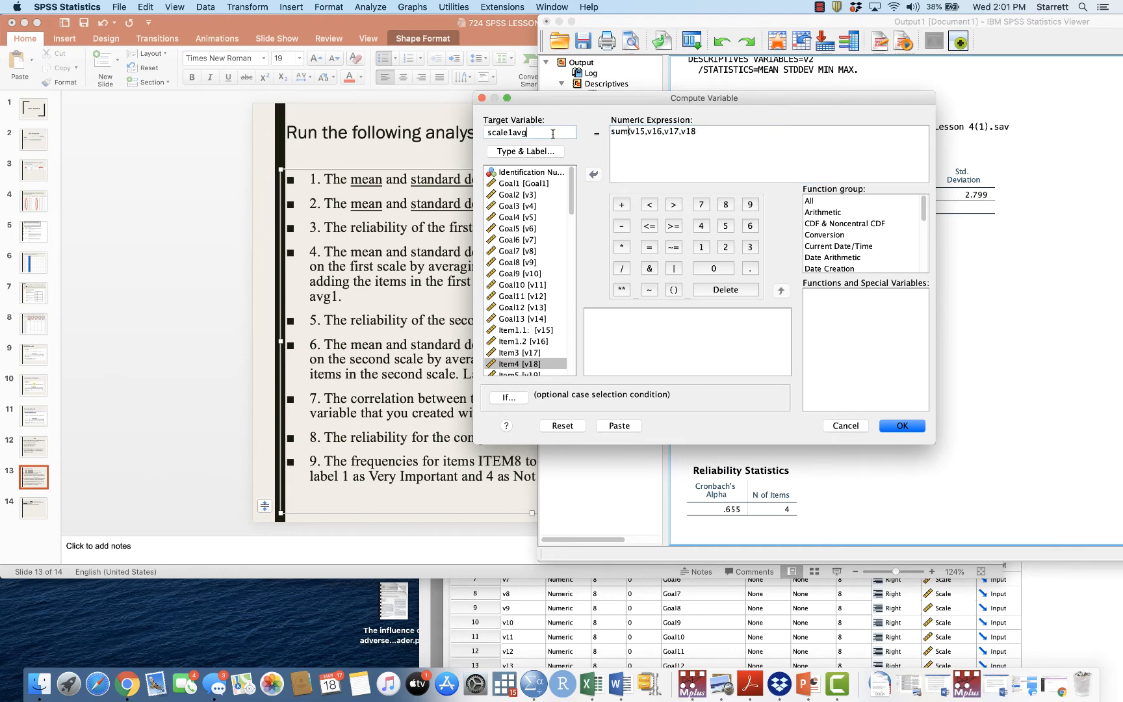
text(sum)
click(729, 133)
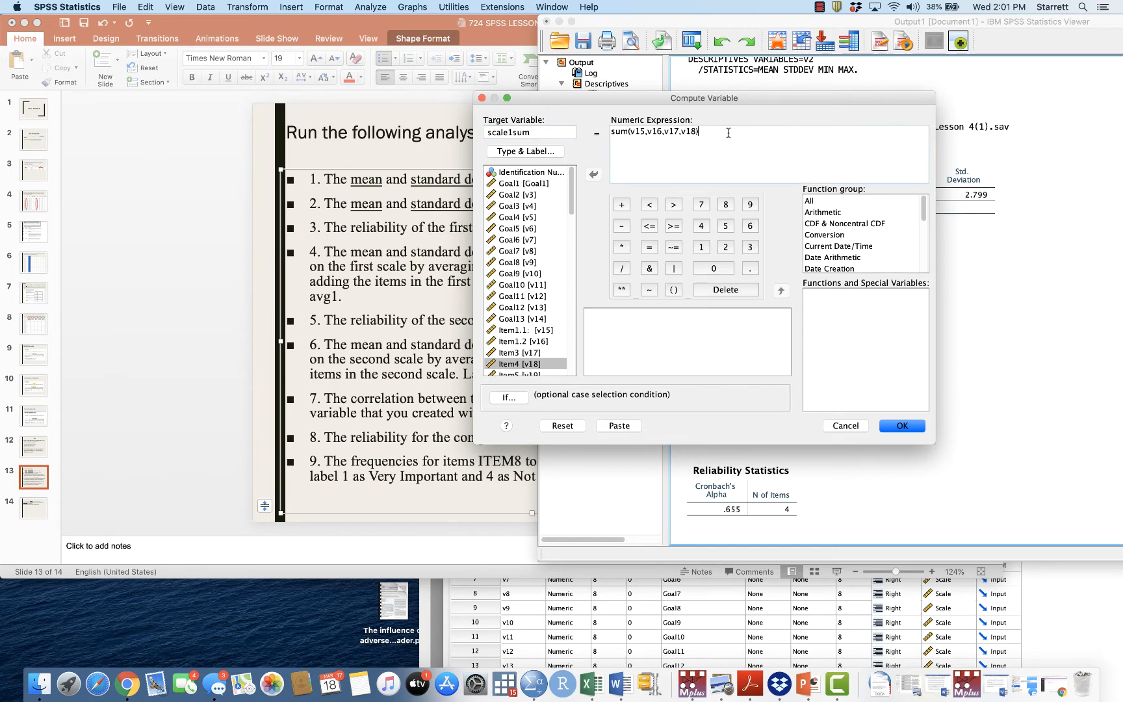
text())
click(902, 426)
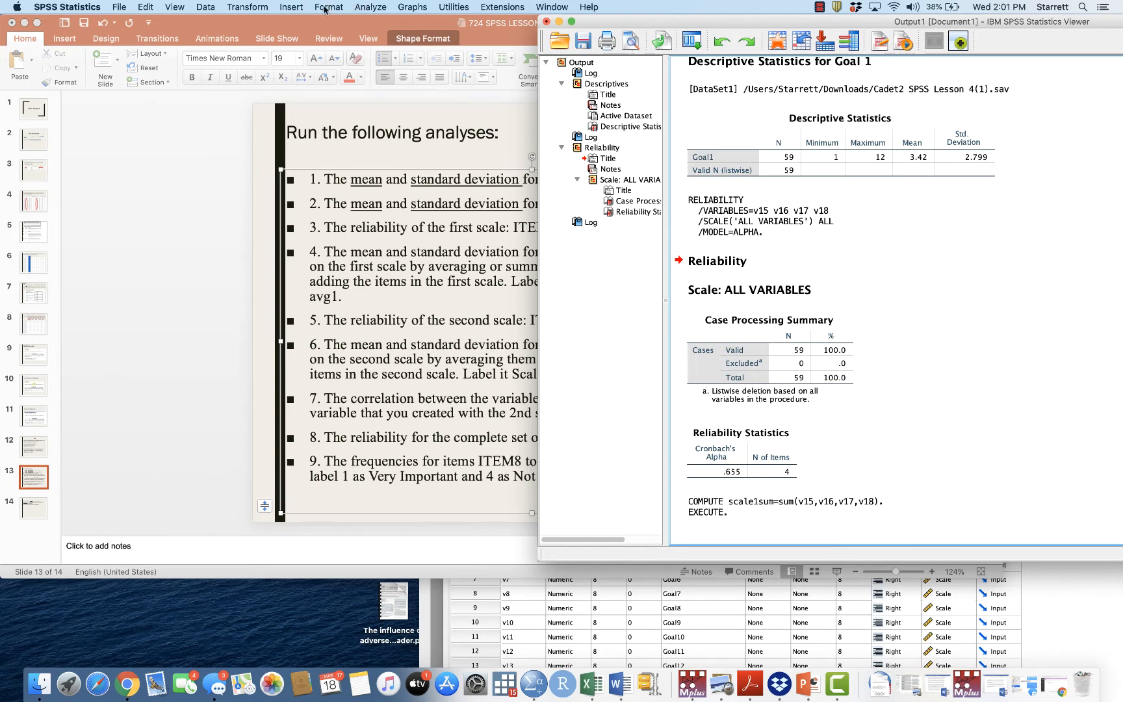
Step: Compute a second variable named scale1avg using the expression mean(v15,v16,v17,v18)
click(256, 7)
click(286, 23)
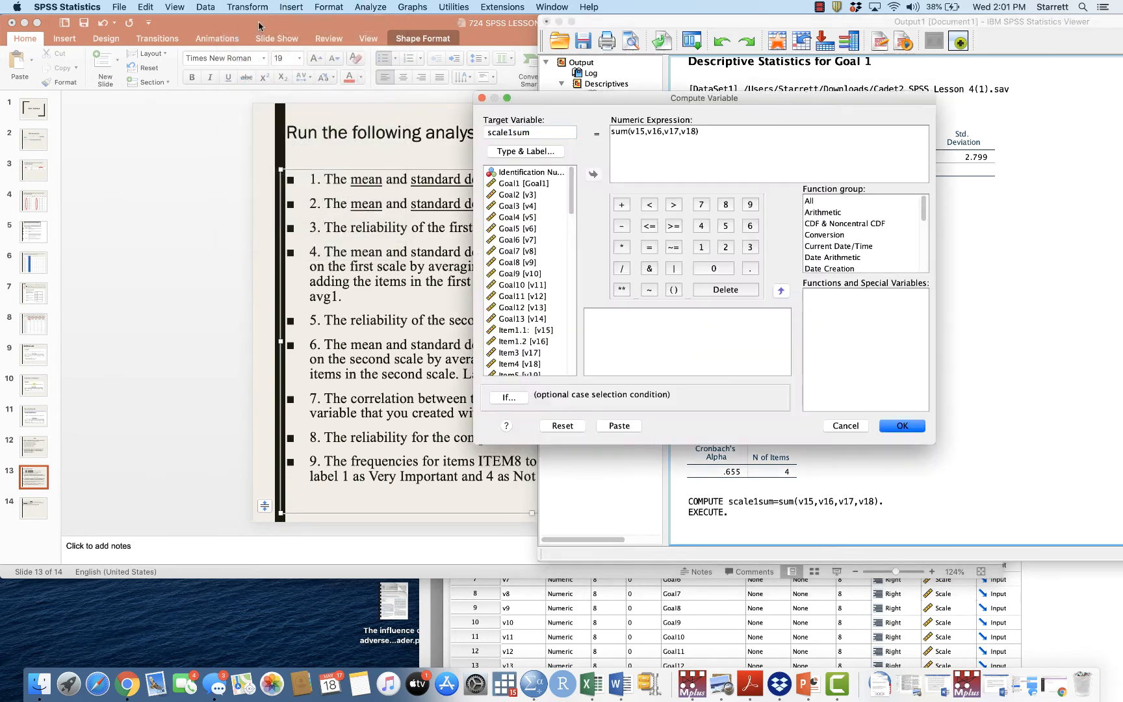
double_click(621, 132)
key(BackSpace)
text(mean)
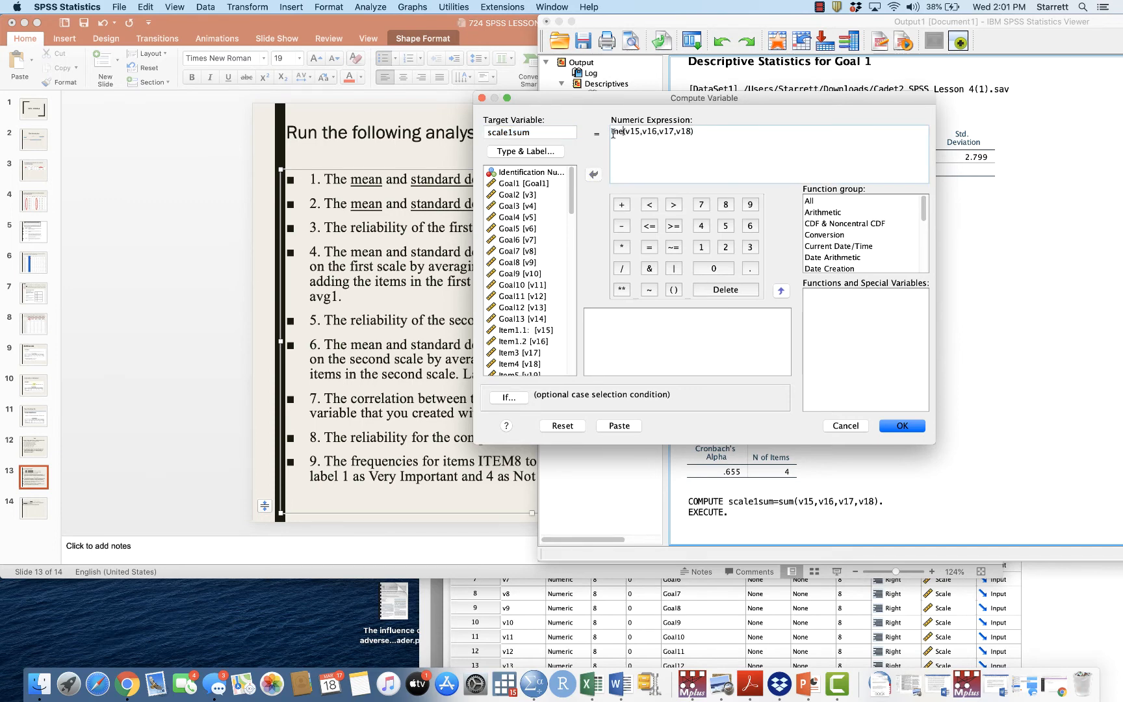
click(544, 133)
key(BackSpace)
key(BackSpace)
key(BackSpace)
text(avg)
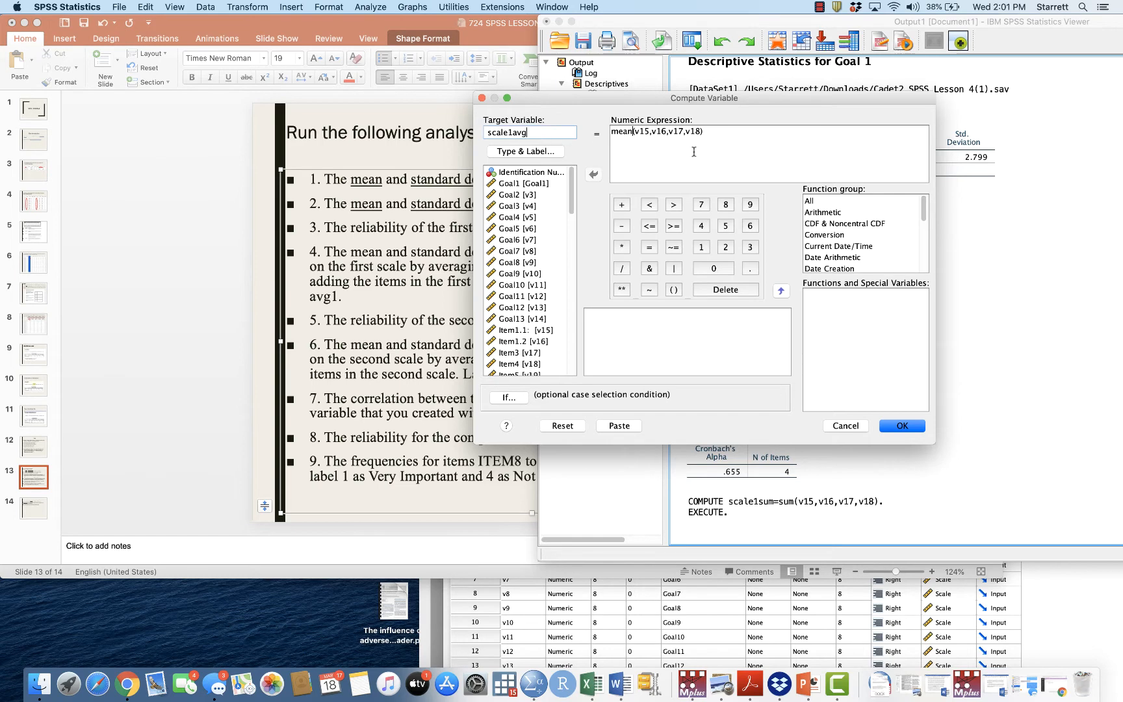
click(907, 431)
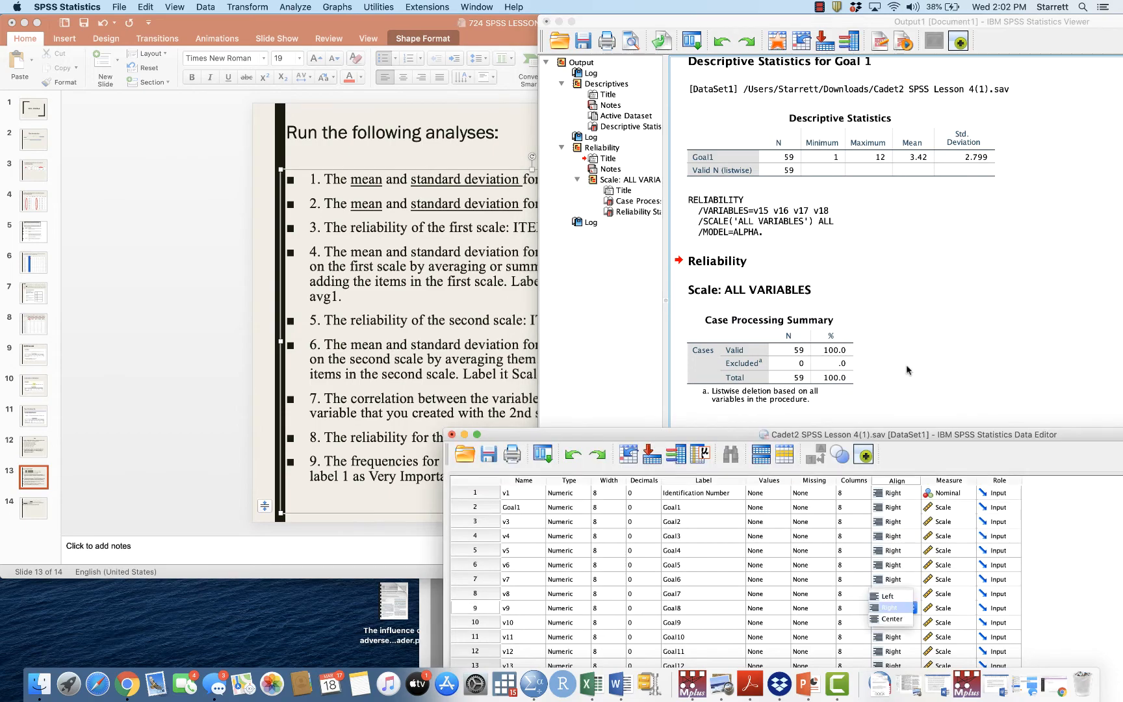
Step: Enlarge the Data Editor window and examine the scale1sum and scale1avg rows at the end of the variable list
double_click(925, 434)
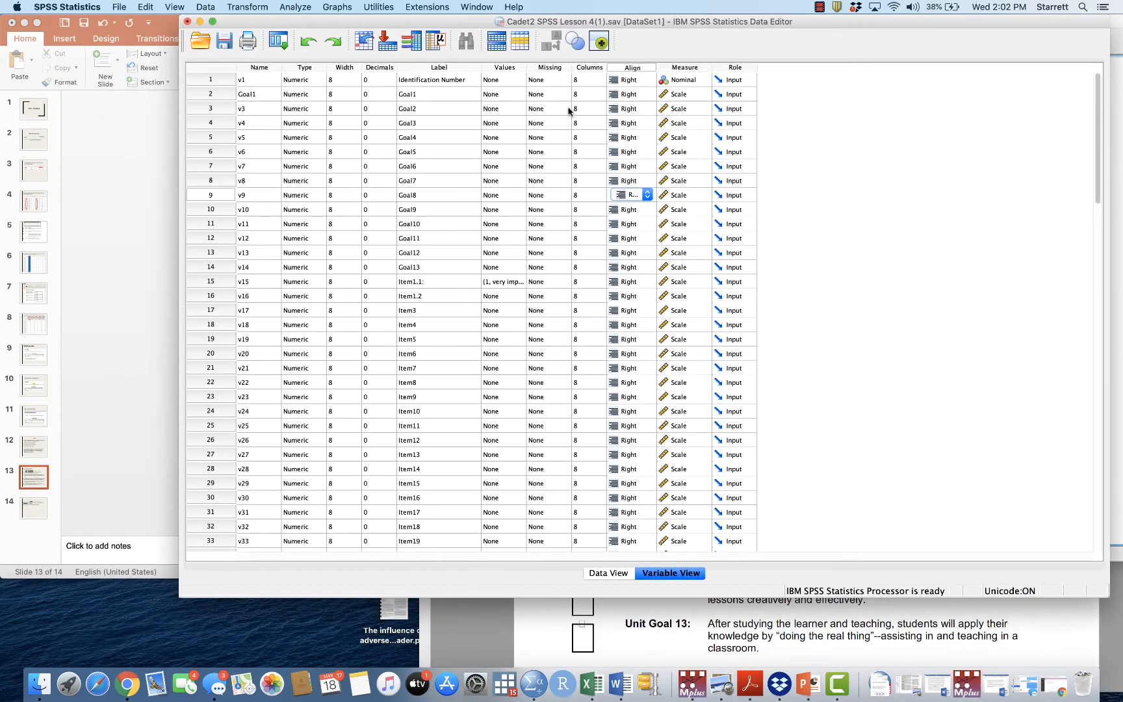
scroll(518, 326, down, 20)
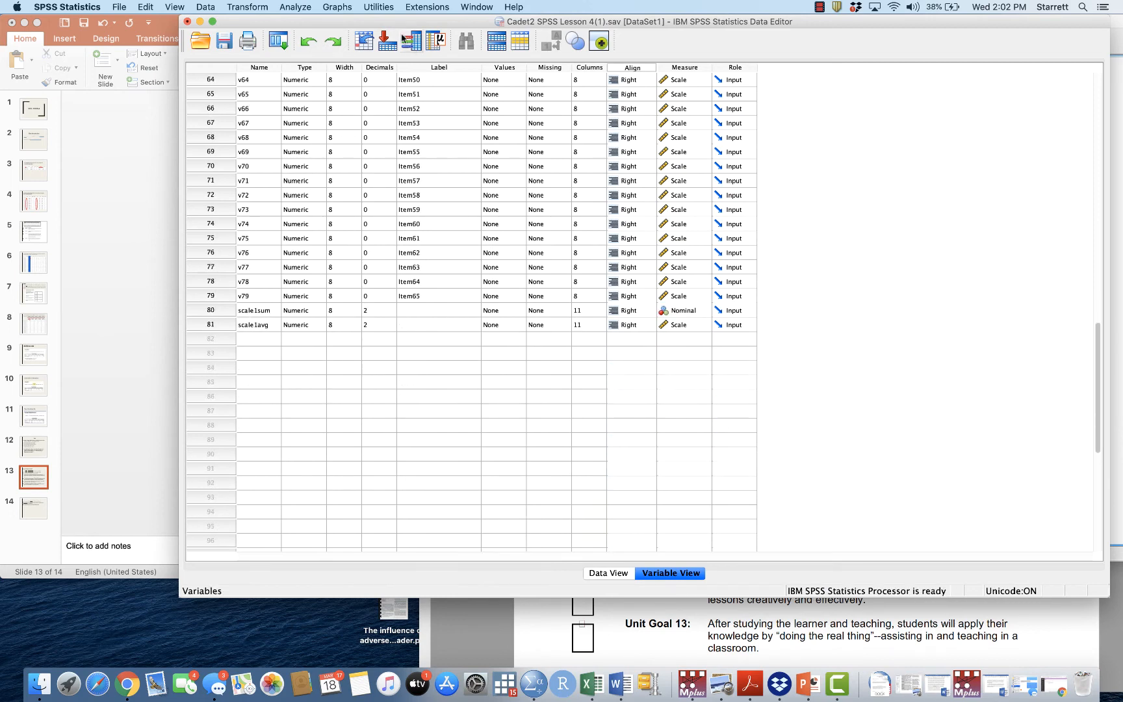
drag(403, 22, 636, 101)
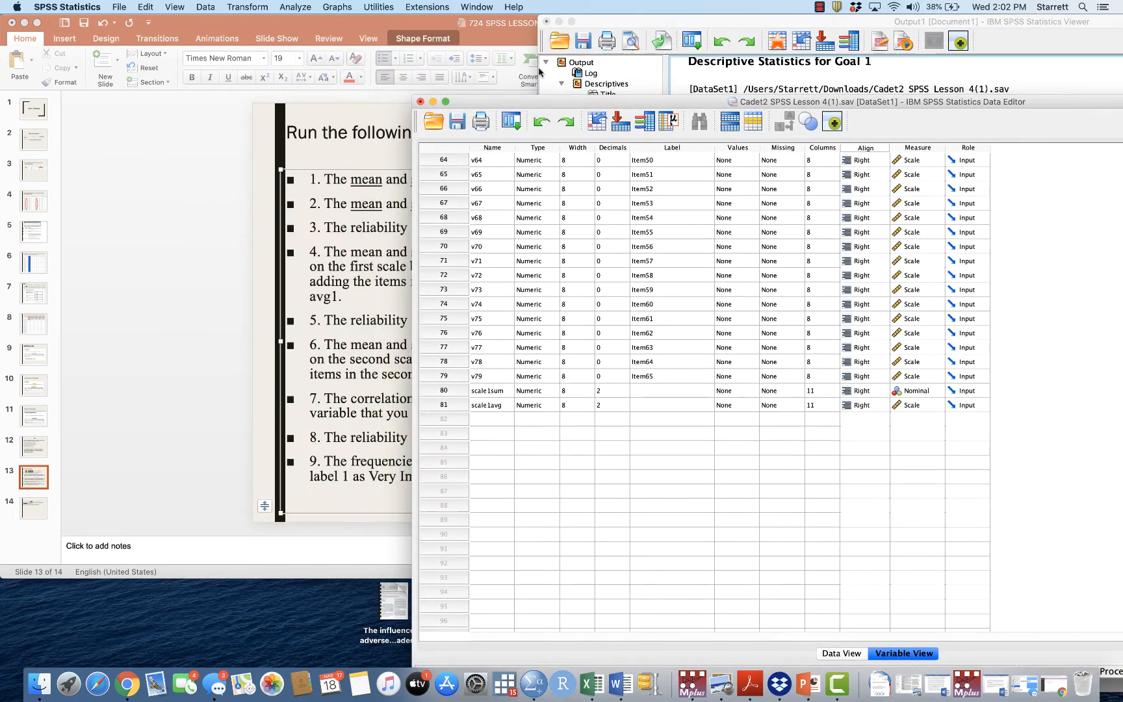
Step: Run Descriptives for the scale1sum and scale1avg variables
click(264, 8)
click(248, 7)
click(296, 7)
mouse_move(390, 34)
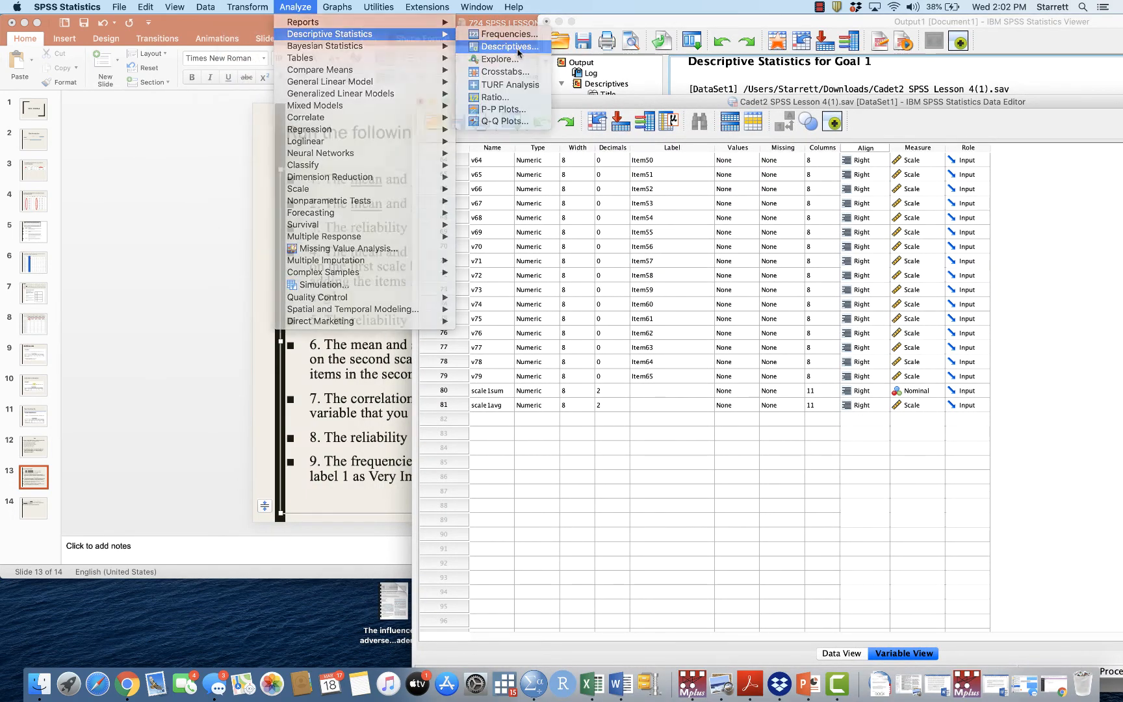
click(515, 51)
click(595, 295)
click(523, 327)
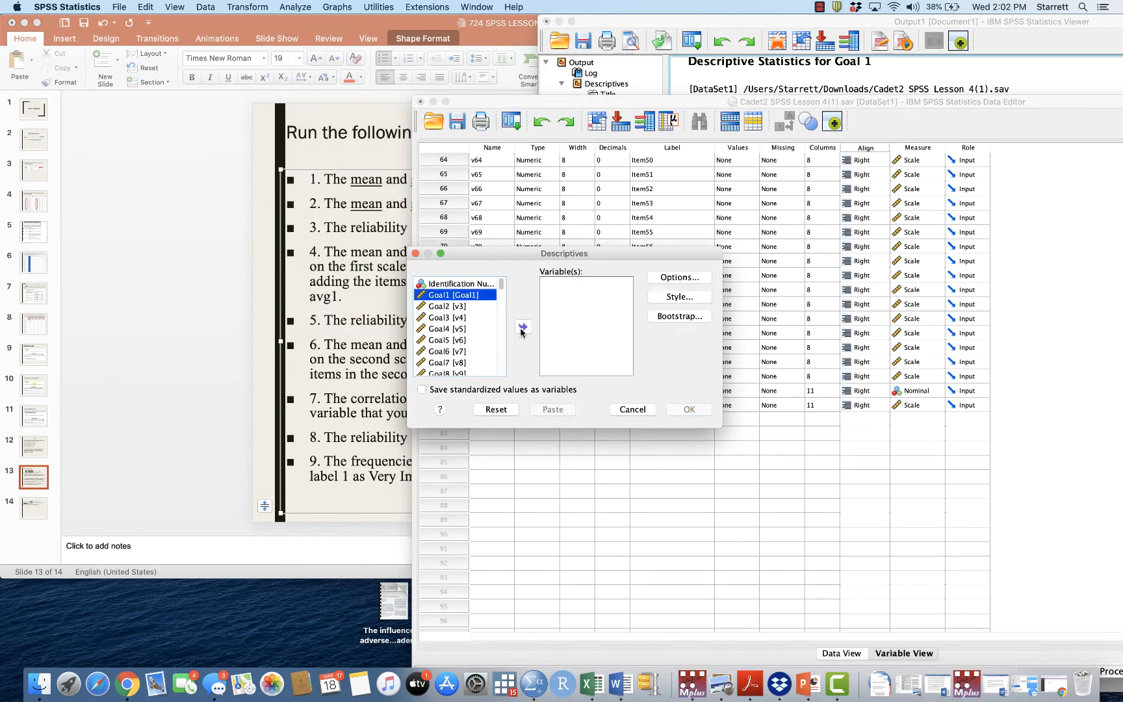
scroll(459, 330, down, 15)
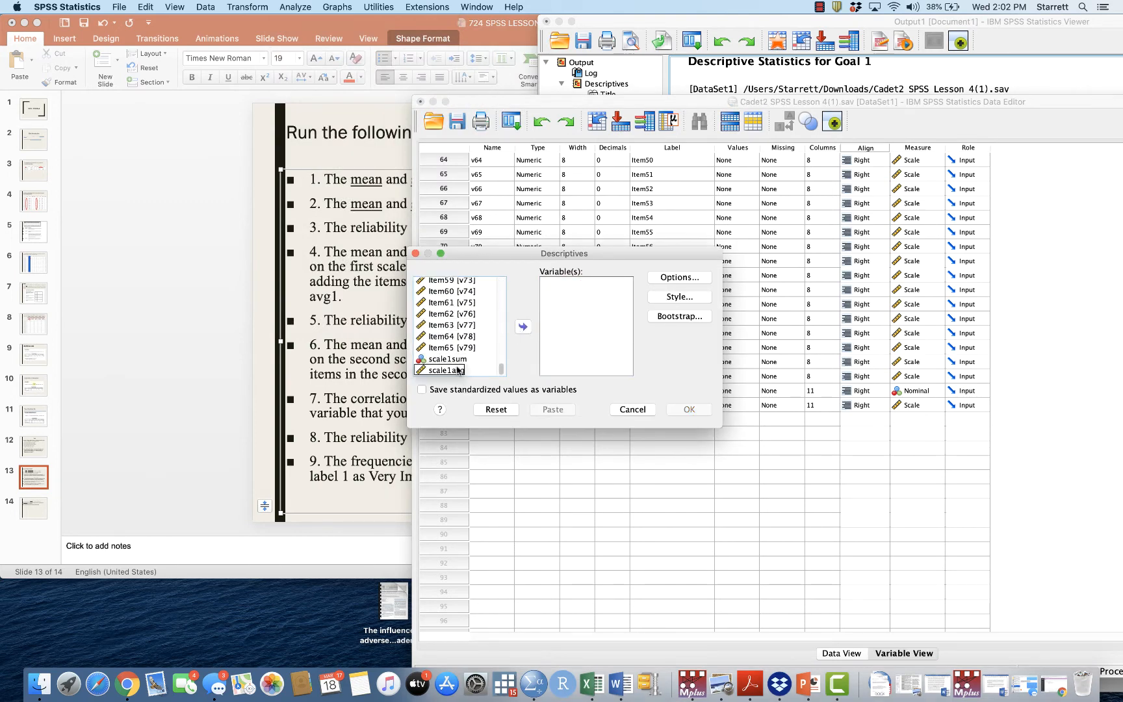
click(455, 359)
click(523, 329)
click(467, 371)
click(524, 327)
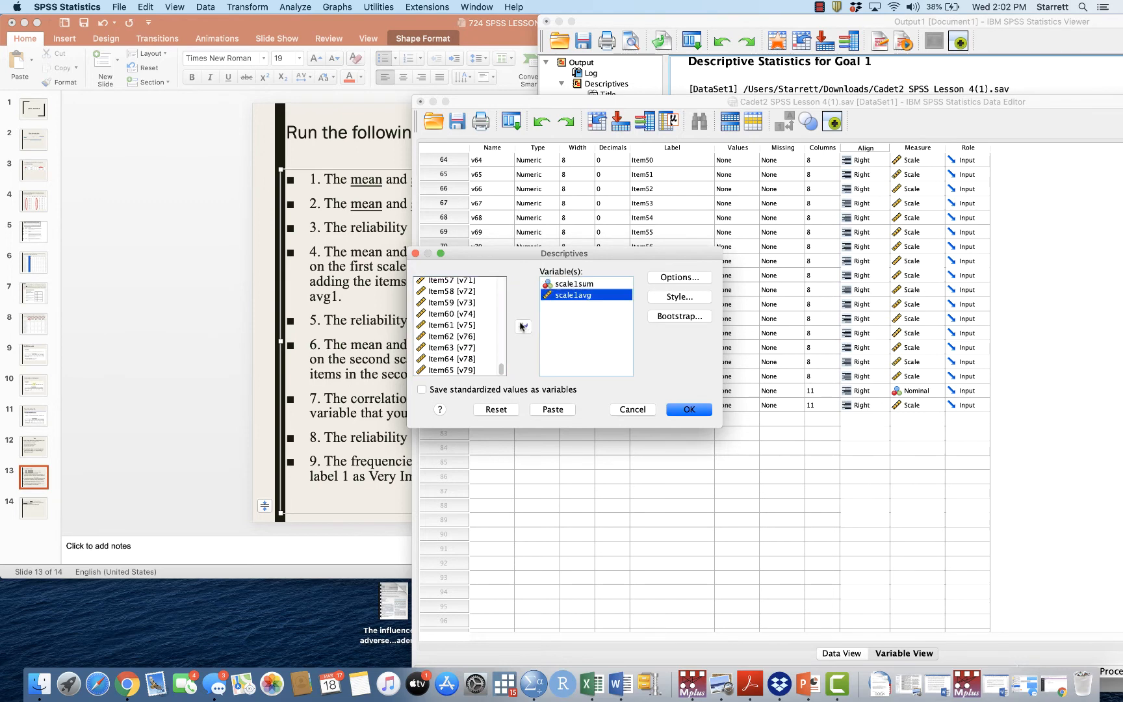
click(688, 410)
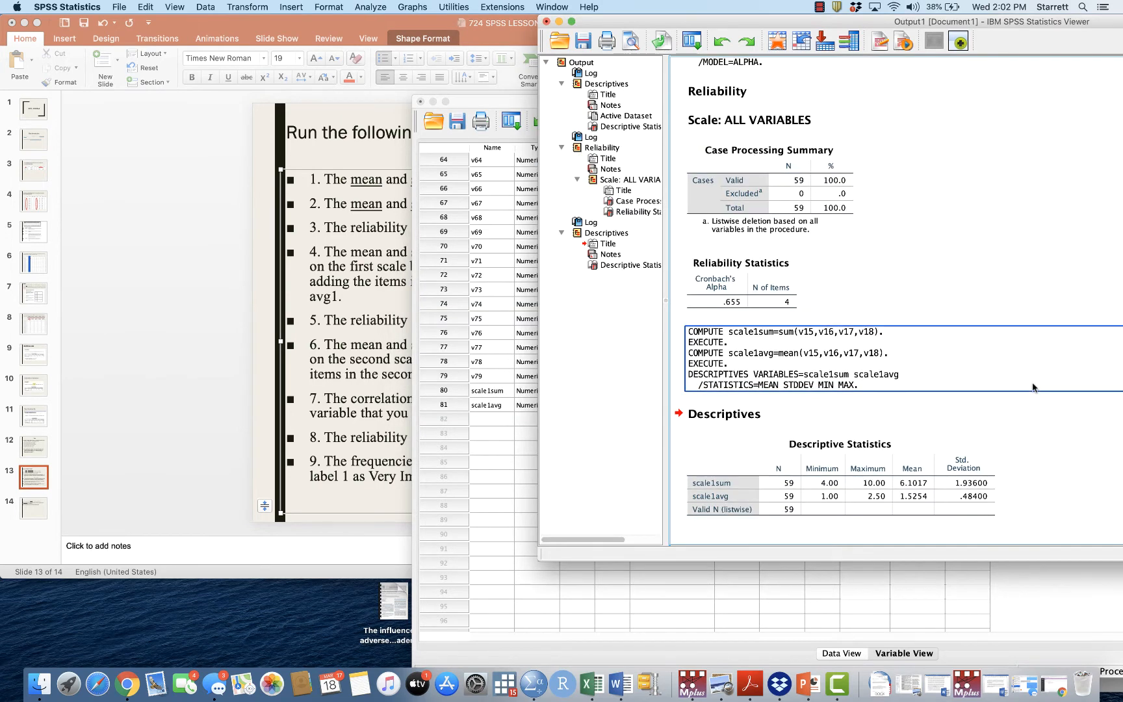
click(724, 416)
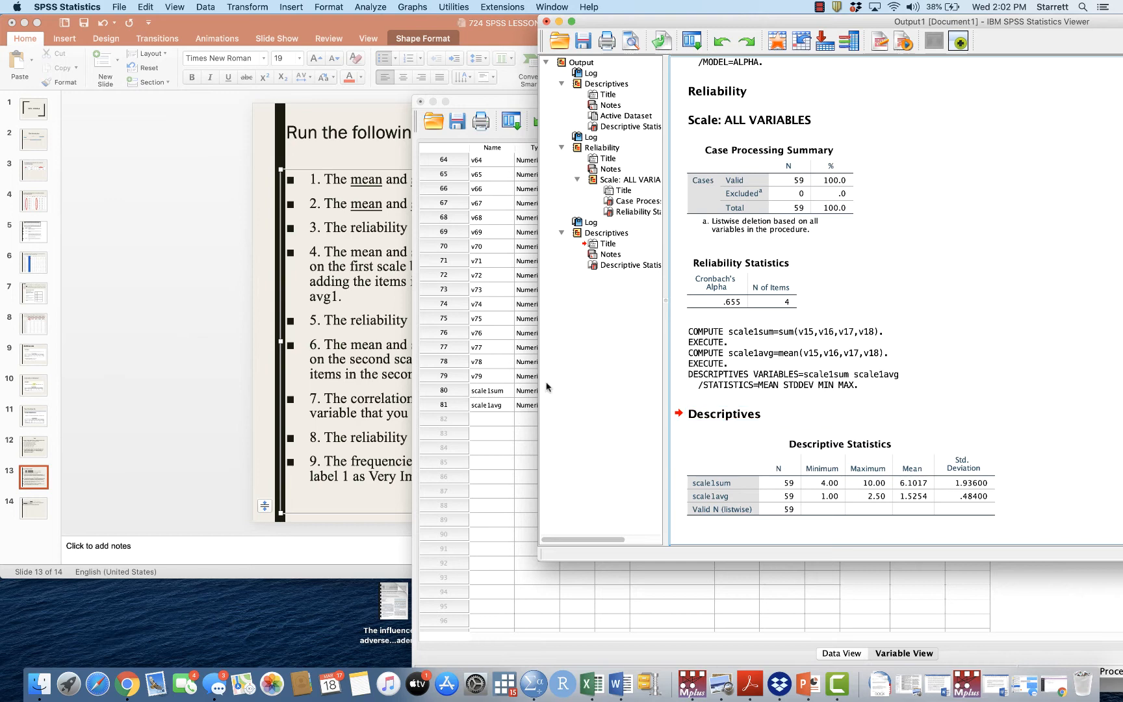
Step: Switch to the PowerPoint analyses slide and insert "or summing" after "averaging" in item 6, keeping the spacing tidy
click(394, 419)
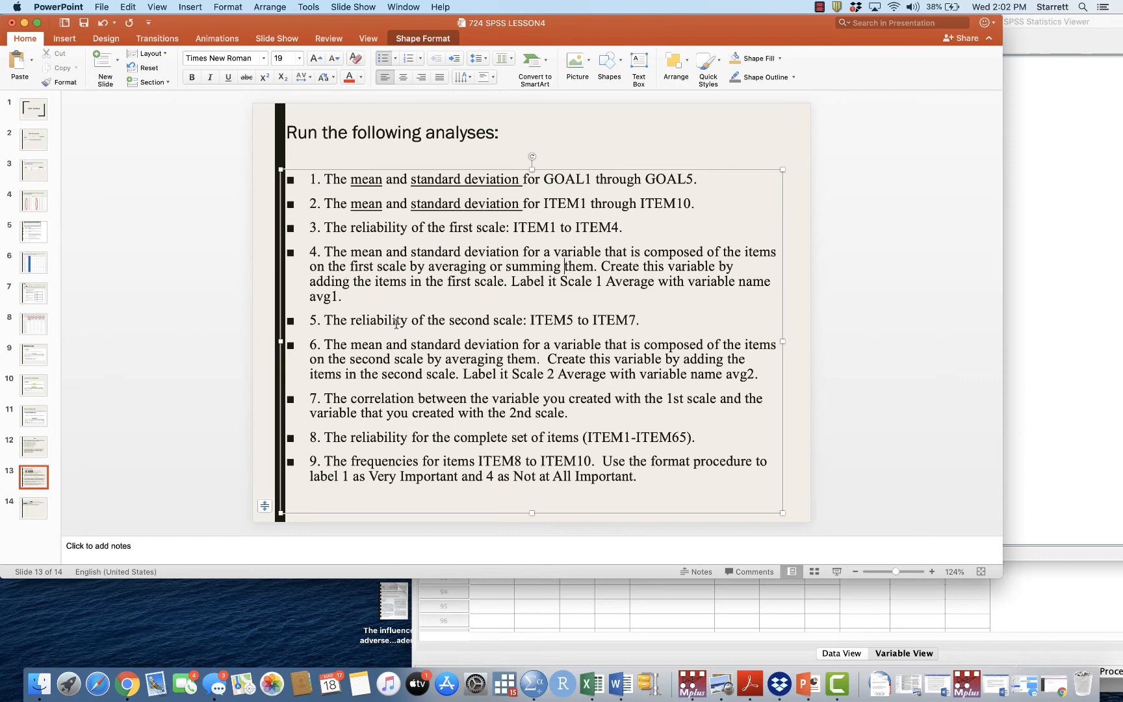
click(508, 359)
text(or summing)
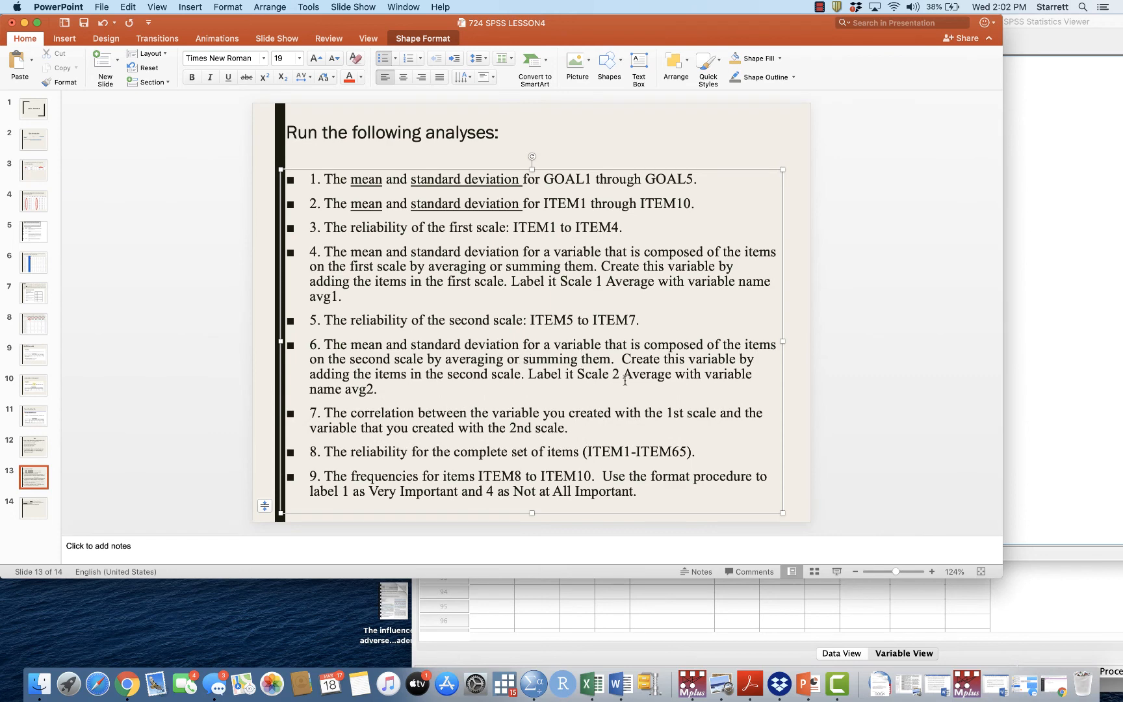
click(618, 360)
key(BackSpace)
Step: View the Bivariate Correlations settings in SPSS, close them without running, and return to the analyses slide in PowerPoint
drag(1047, 23, 843, 30)
click(362, 7)
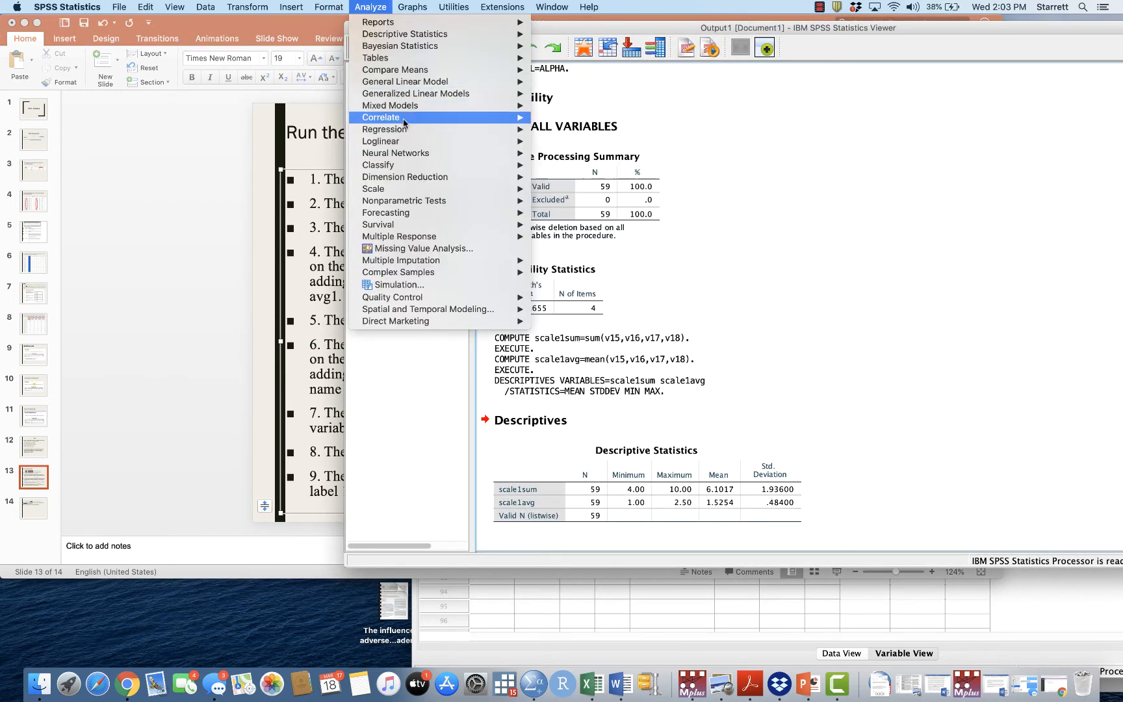
mouse_move(406, 118)
click(577, 118)
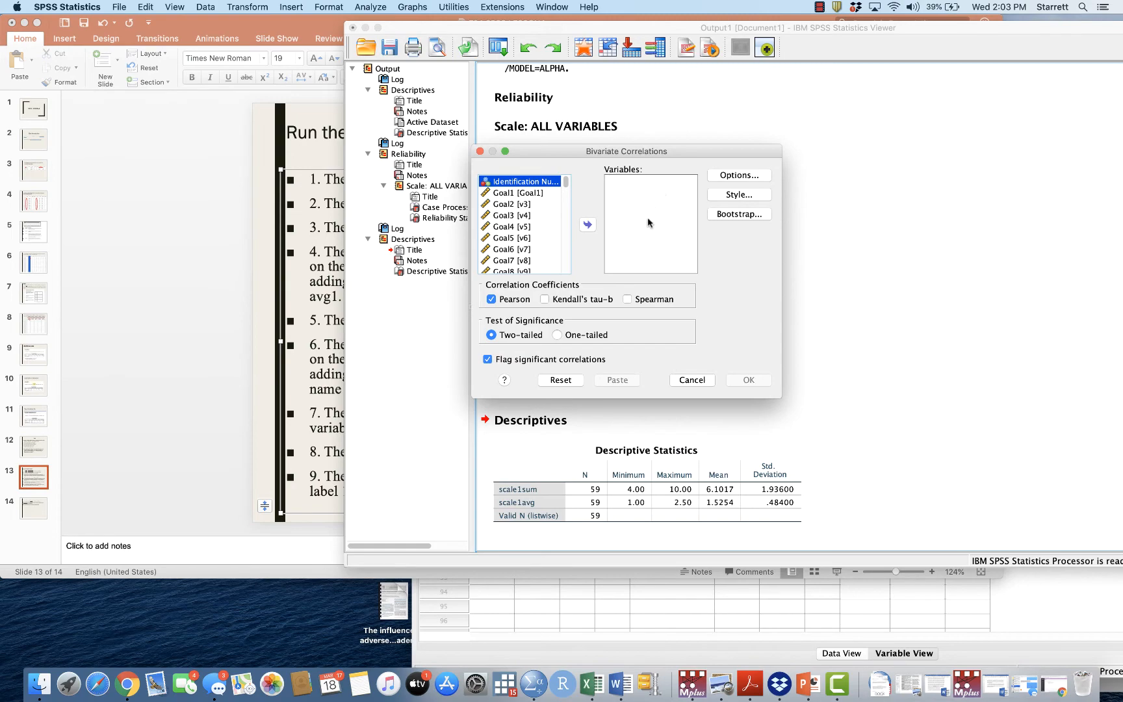
click(481, 152)
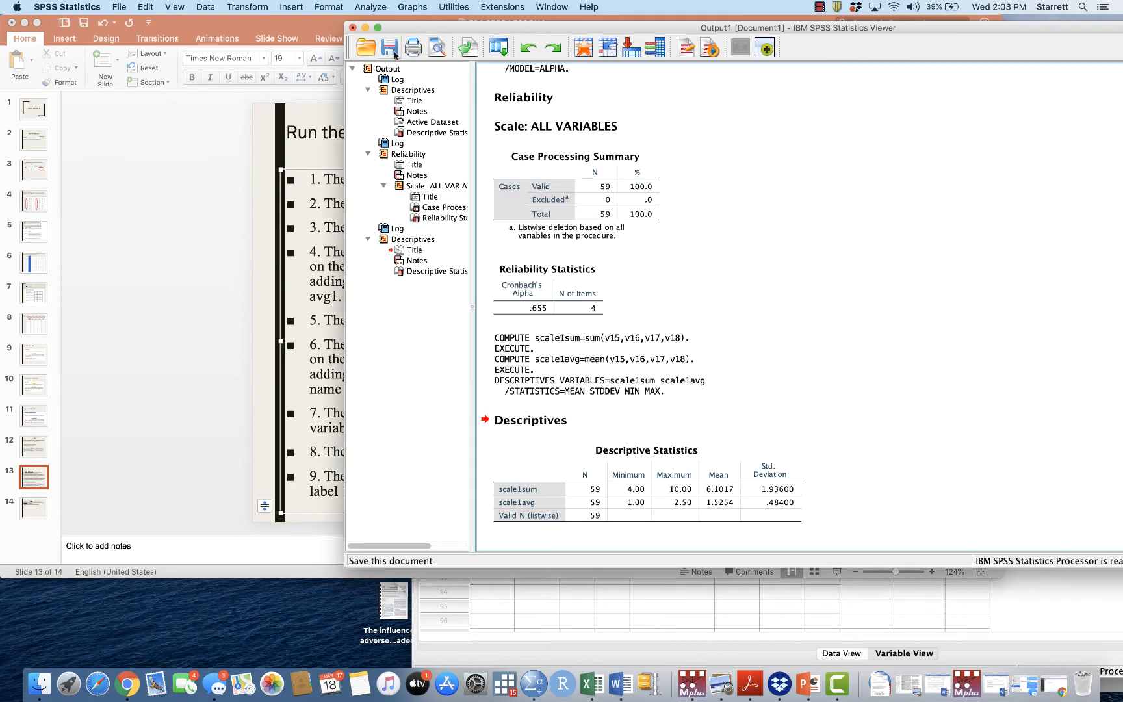
drag(440, 36, 765, 36)
click(522, 384)
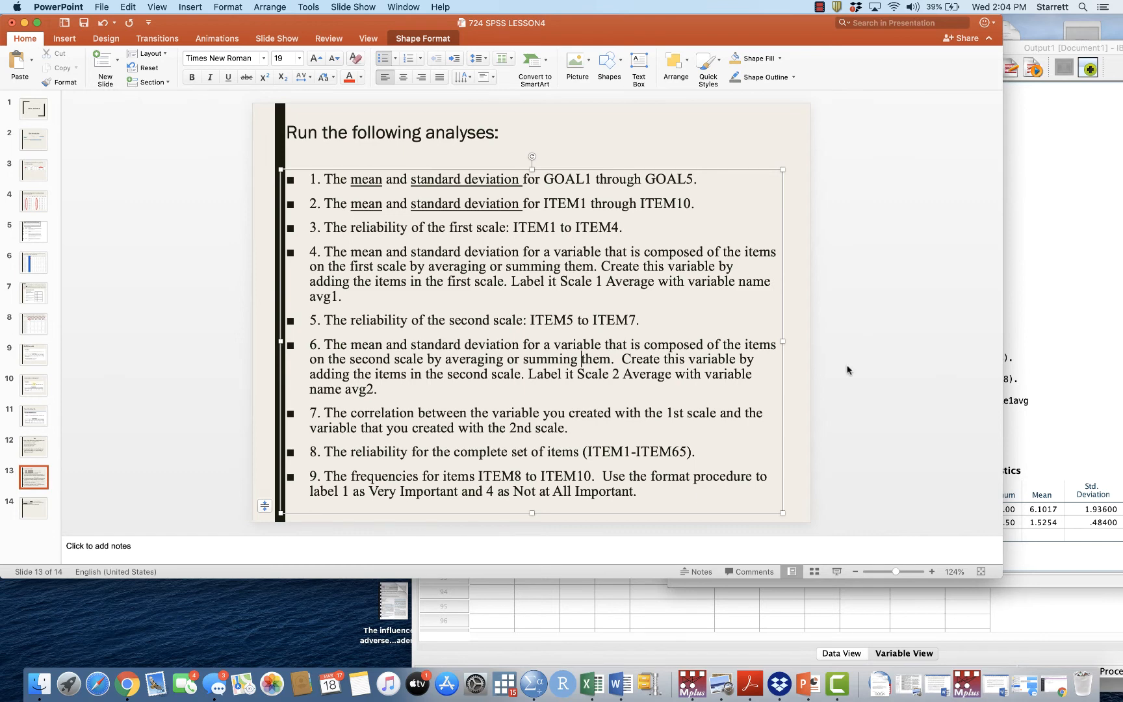
Step: Review the value labels of v15 in the SPSS Data Editor and copy them to variables v16 through v25
click(983, 648)
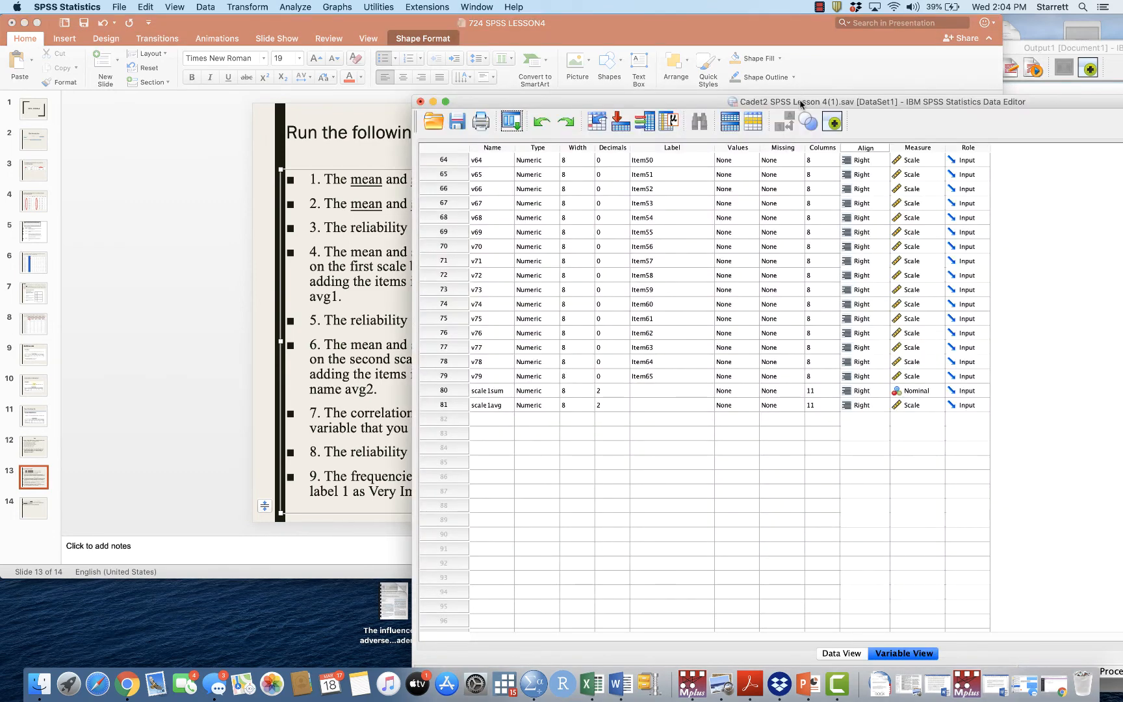
drag(801, 101, 803, 77)
scroll(785, 215, up, 12)
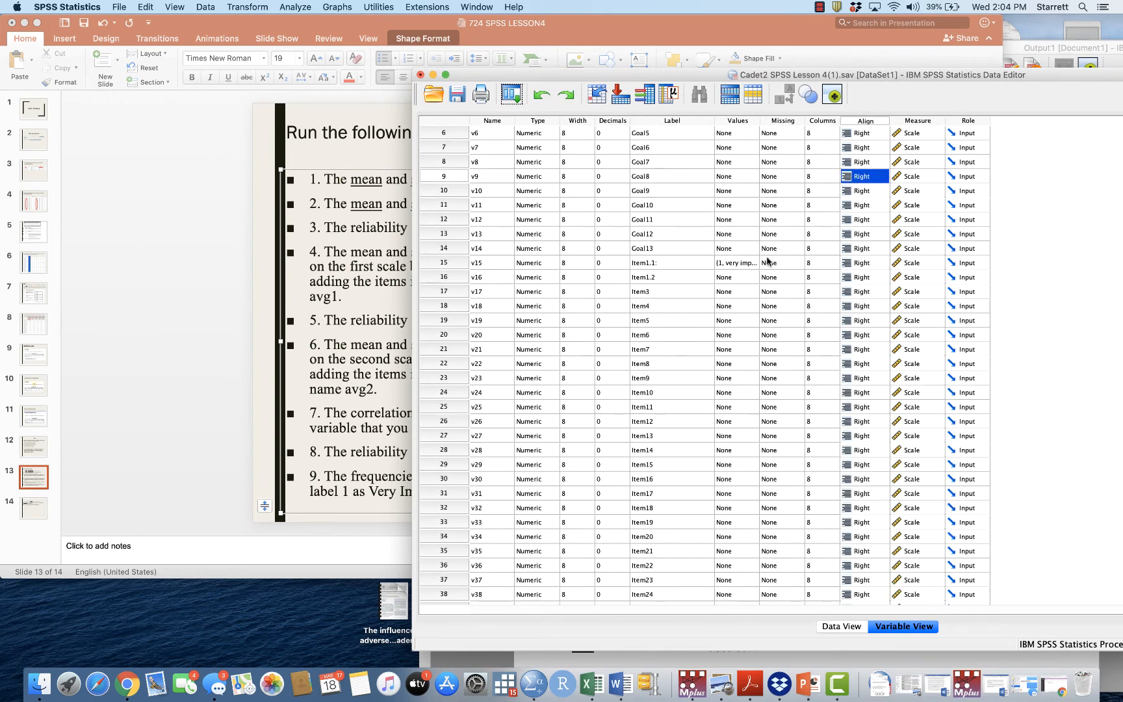
double_click(736, 264)
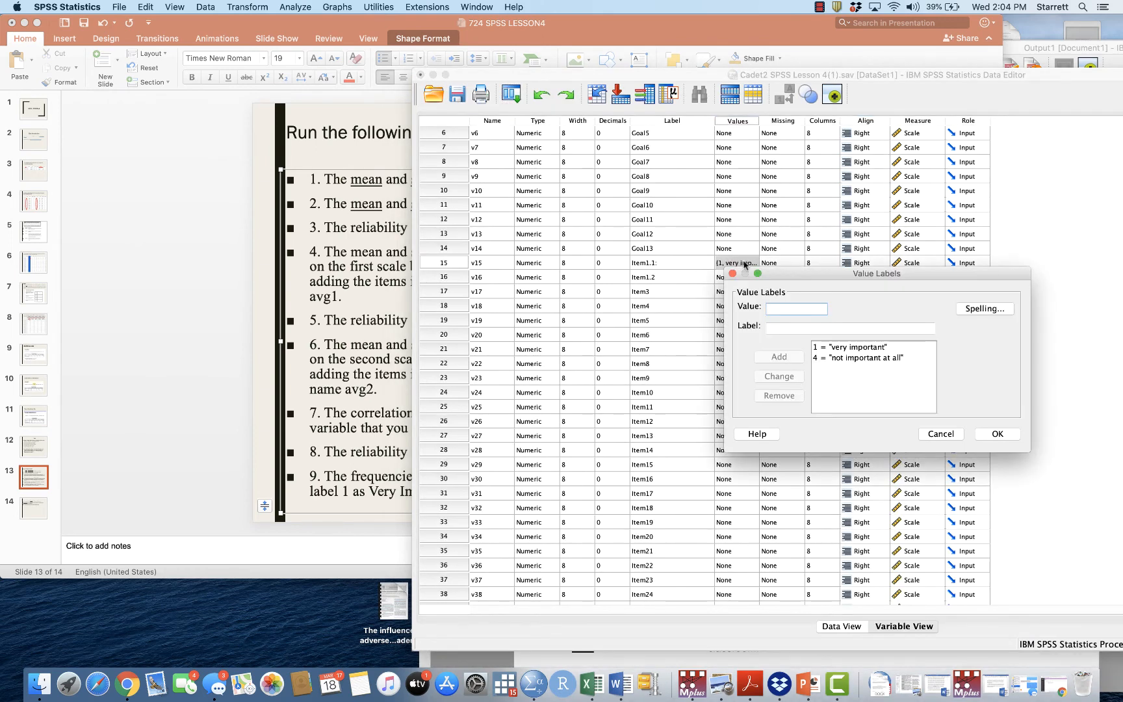
click(733, 272)
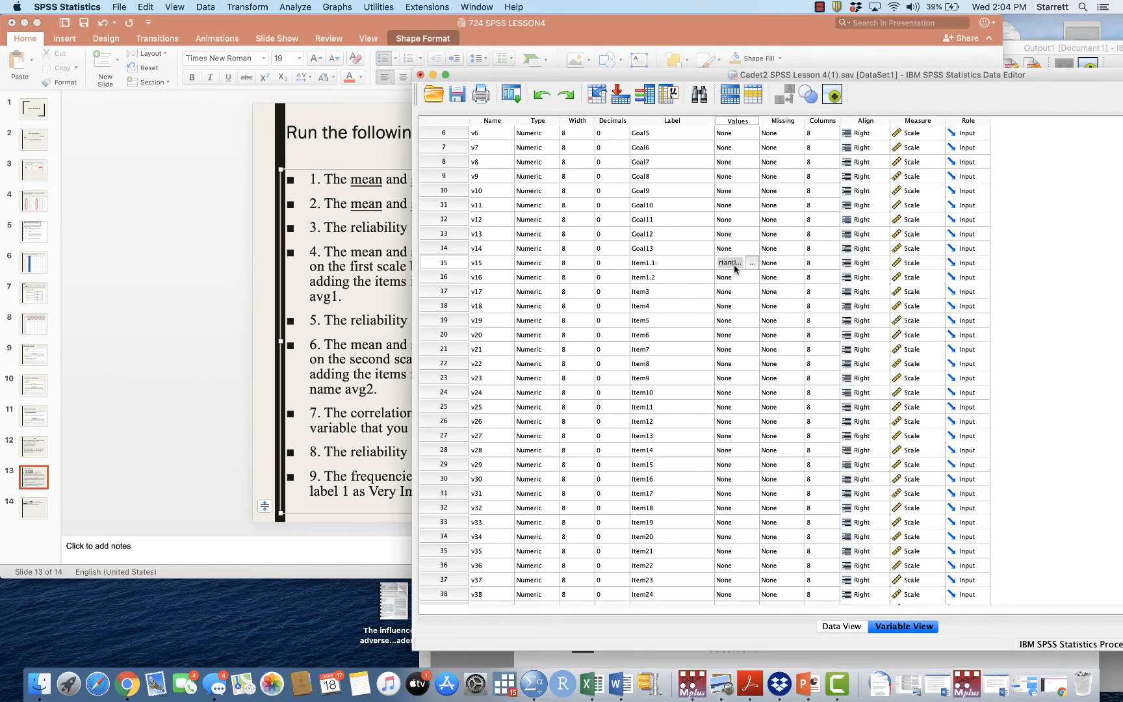
drag(735, 277, 734, 405)
key(super+v)
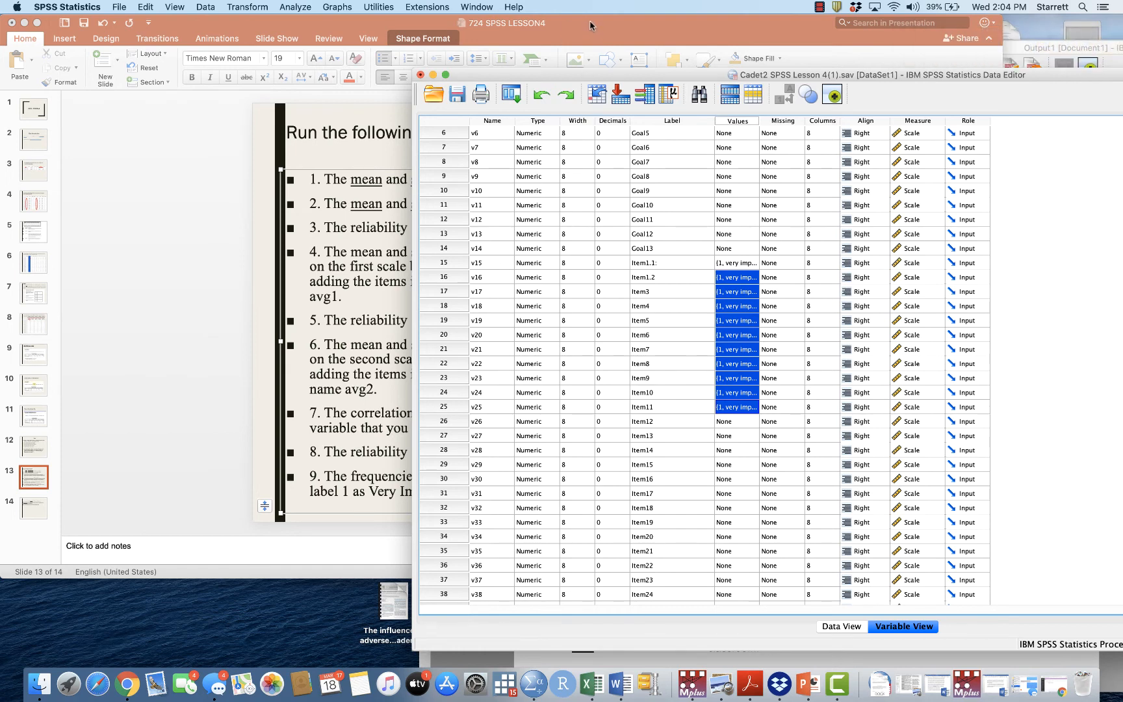
Step: Run Frequencies for Item8 (v22) and examine its frequency table in the output
click(294, 7)
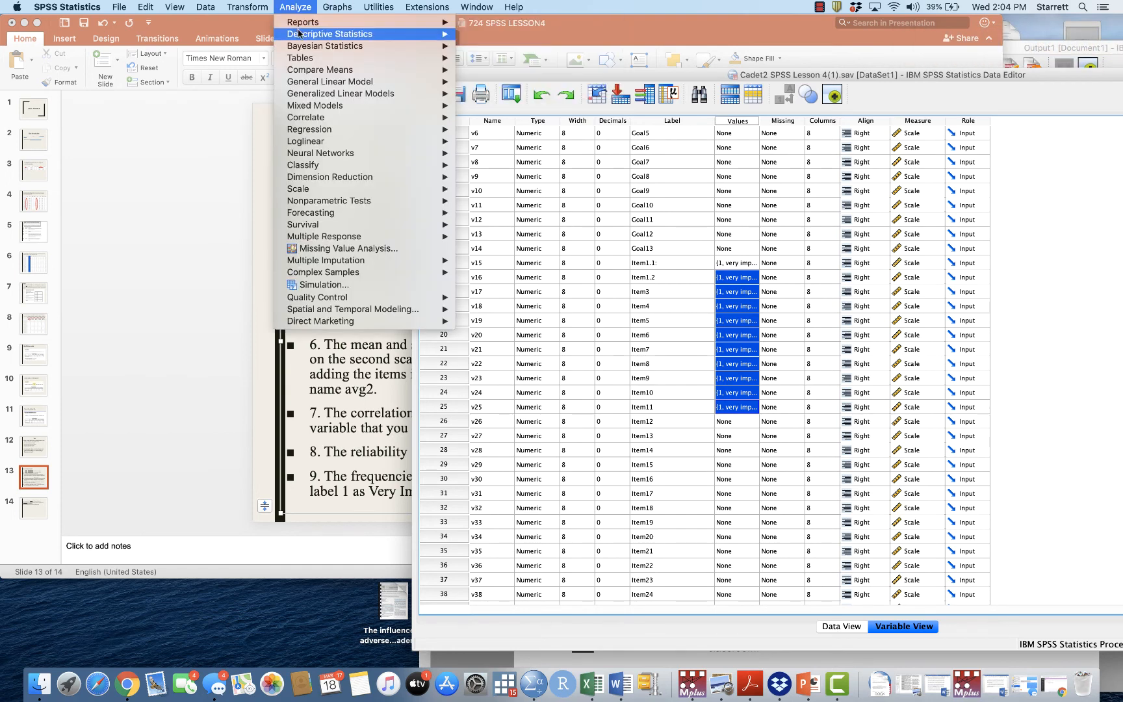
mouse_move(299, 33)
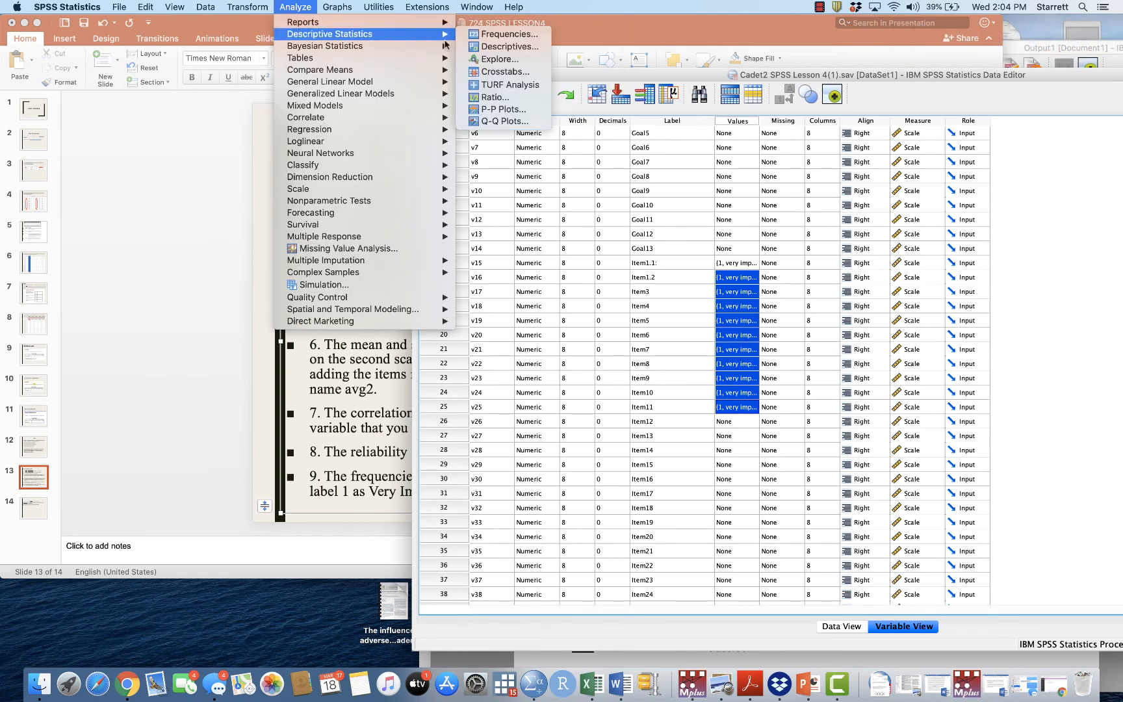
click(500, 35)
drag(384, 206, 386, 224)
double_click(351, 239)
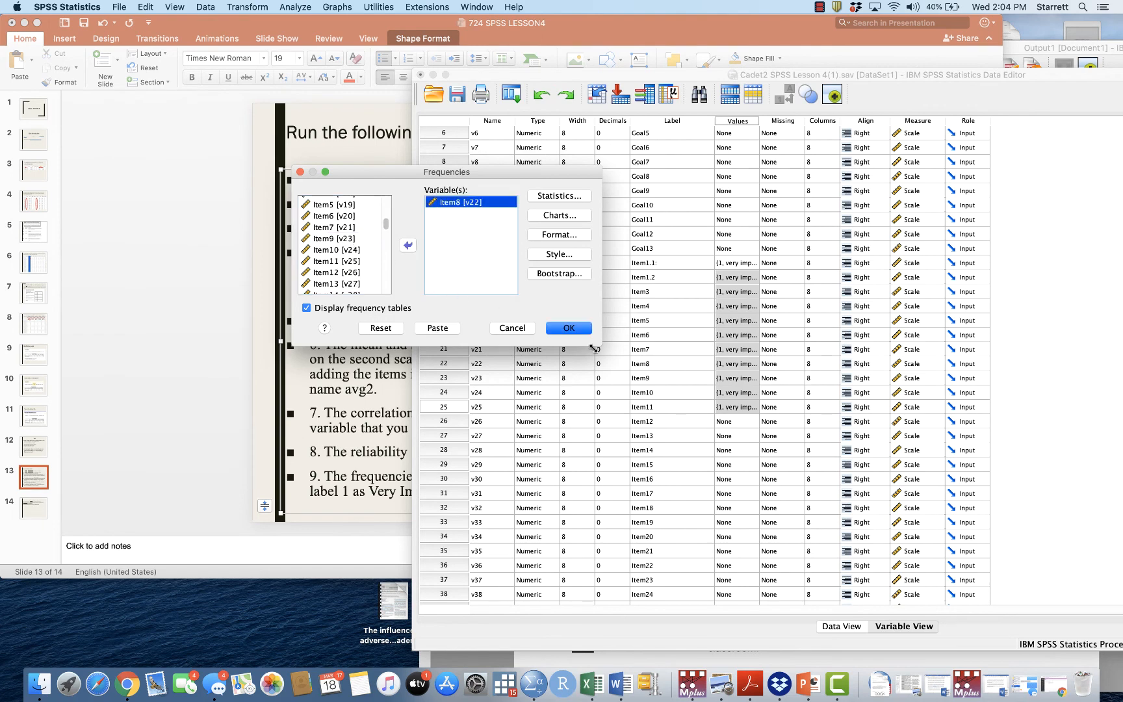
click(576, 331)
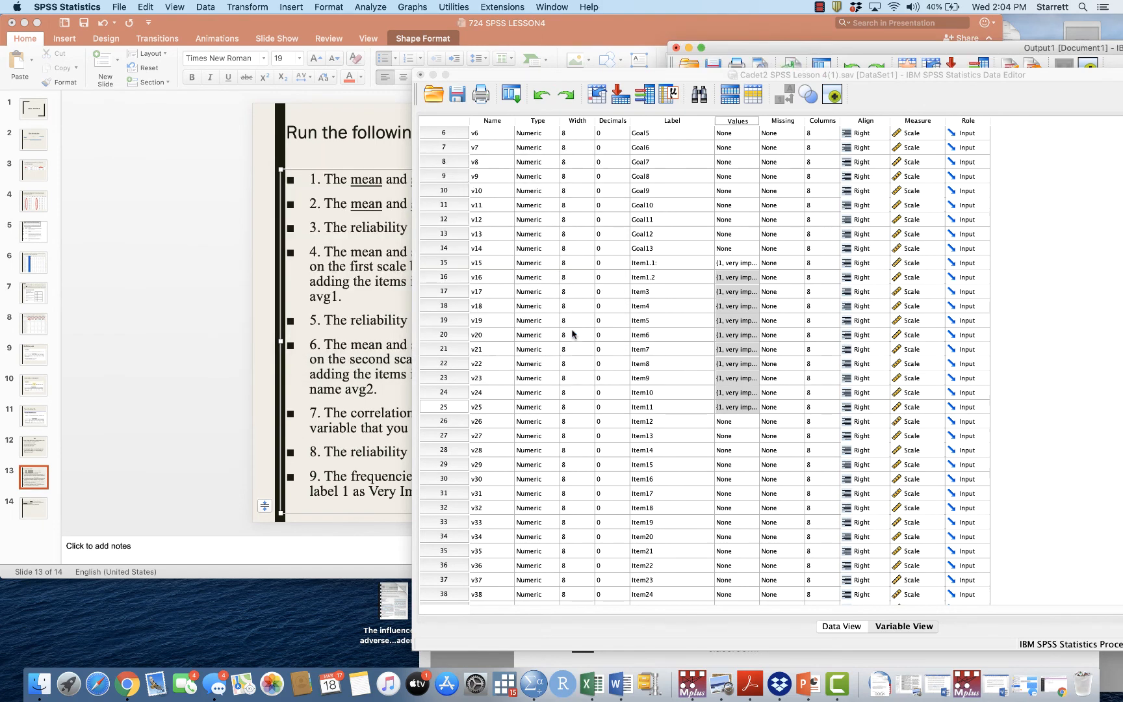
drag(999, 47, 777, 29)
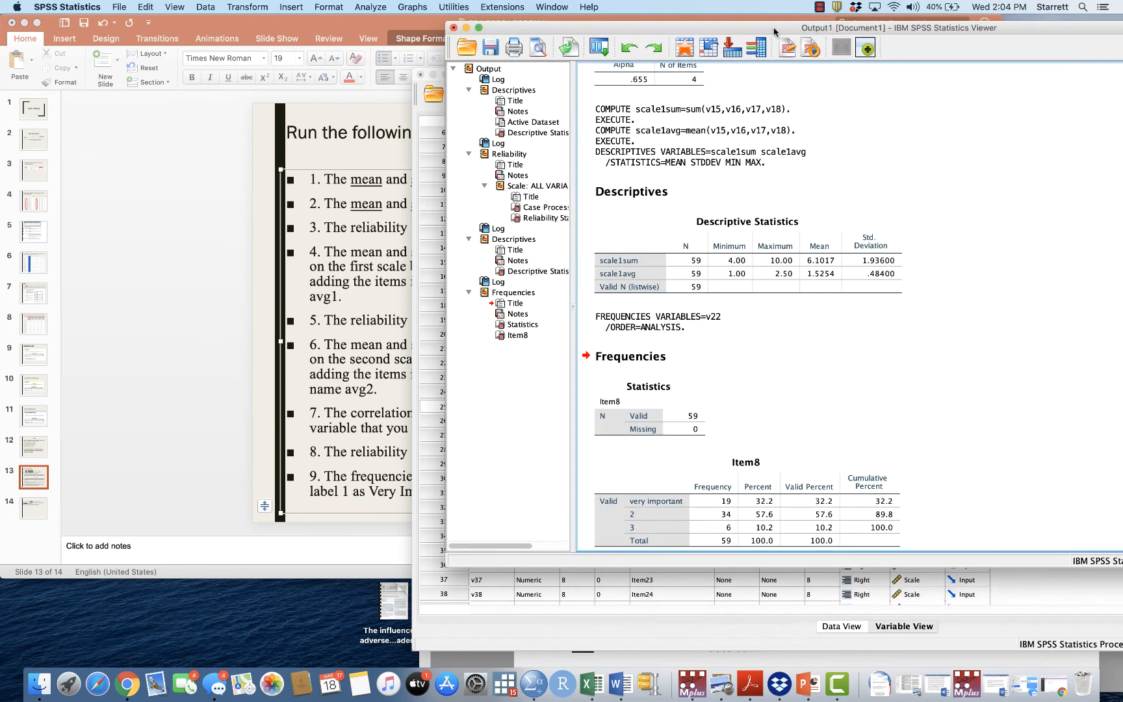
scroll(1040, 468, down, 1)
click(826, 493)
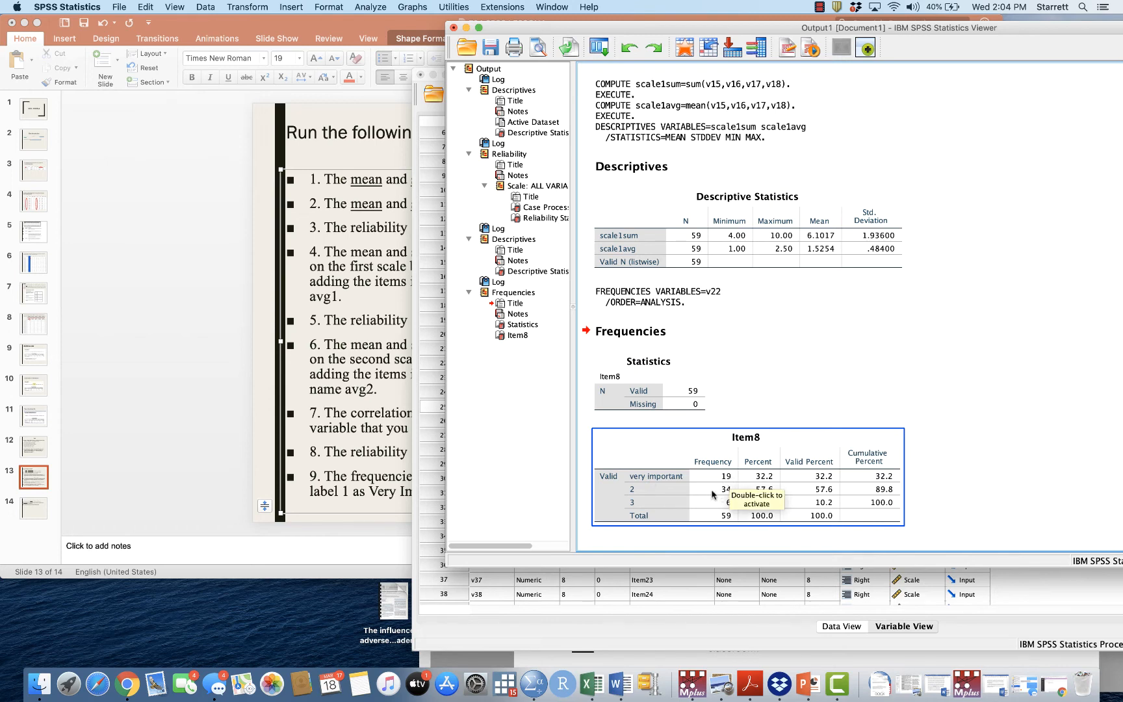
click(998, 462)
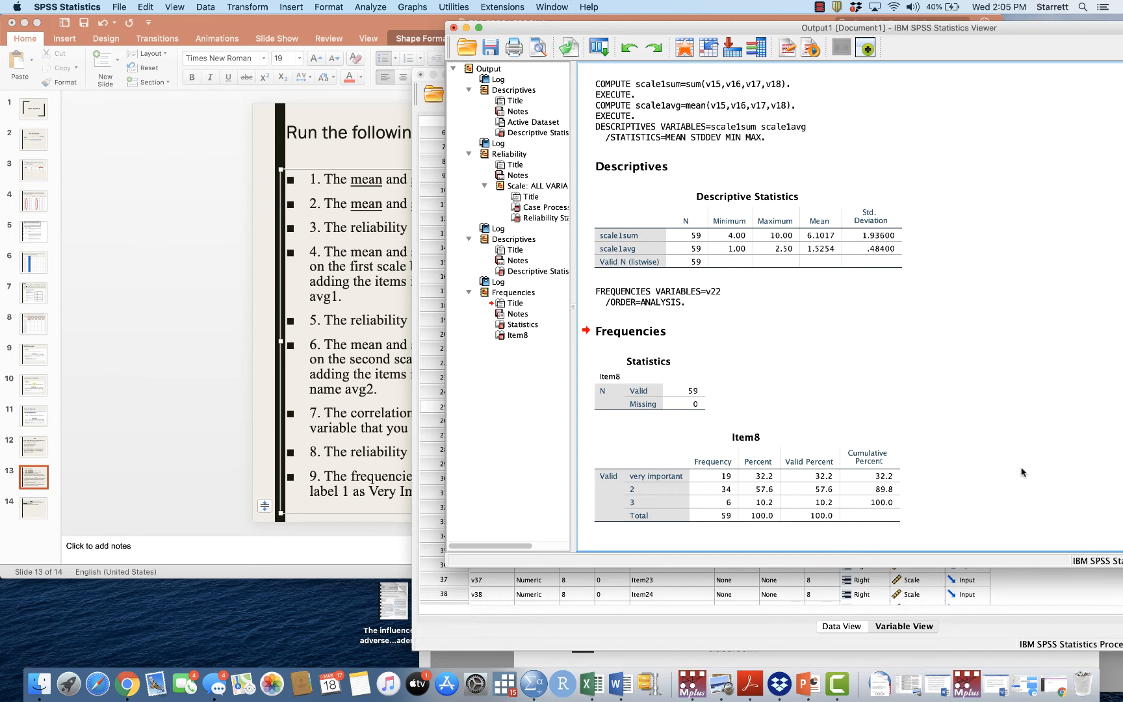
click(730, 504)
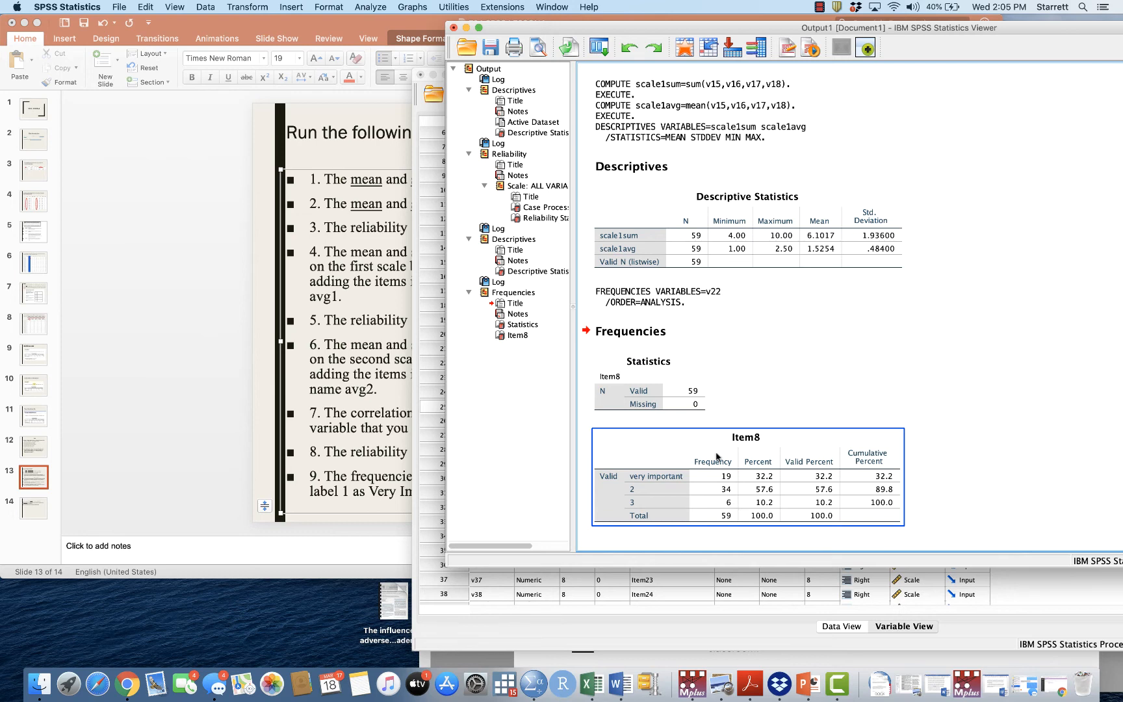
Step: Change the output heading above the Item8 results to "Item 8 Frequencies"
click(672, 333)
double_click(671, 333)
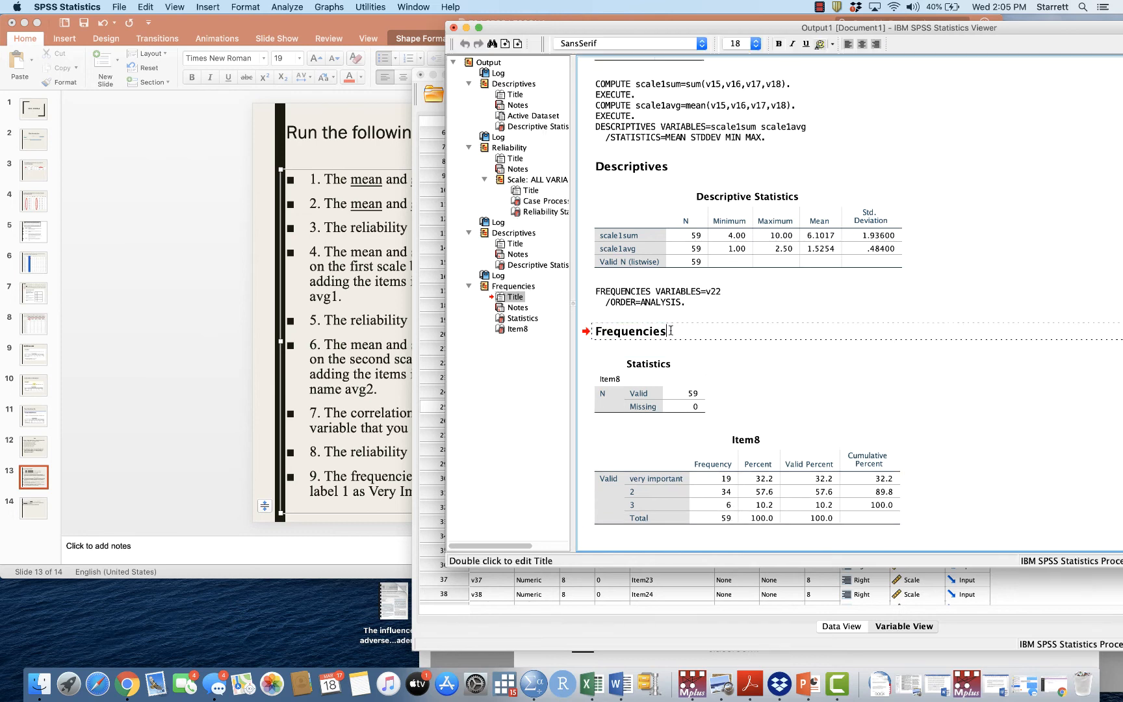
click(597, 333)
text(Item 8)
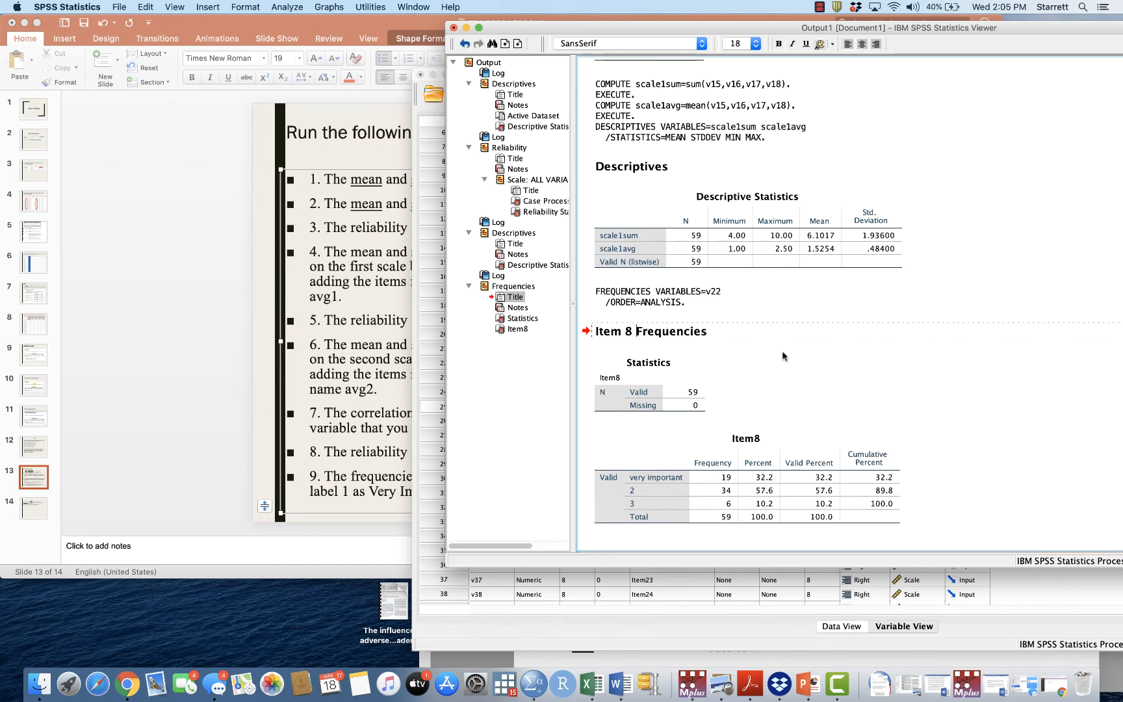
click(745, 348)
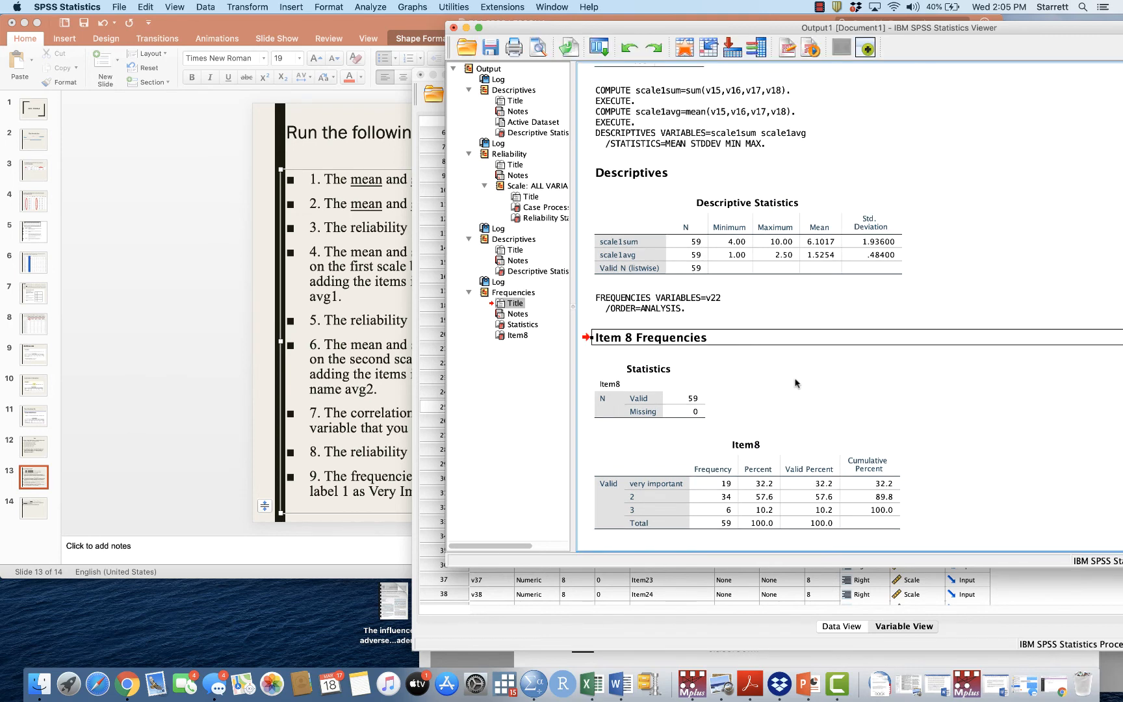
Step: Read the submission requirements on slide 14 in PowerPoint, and return to the beginning of the SPSS output
click(370, 452)
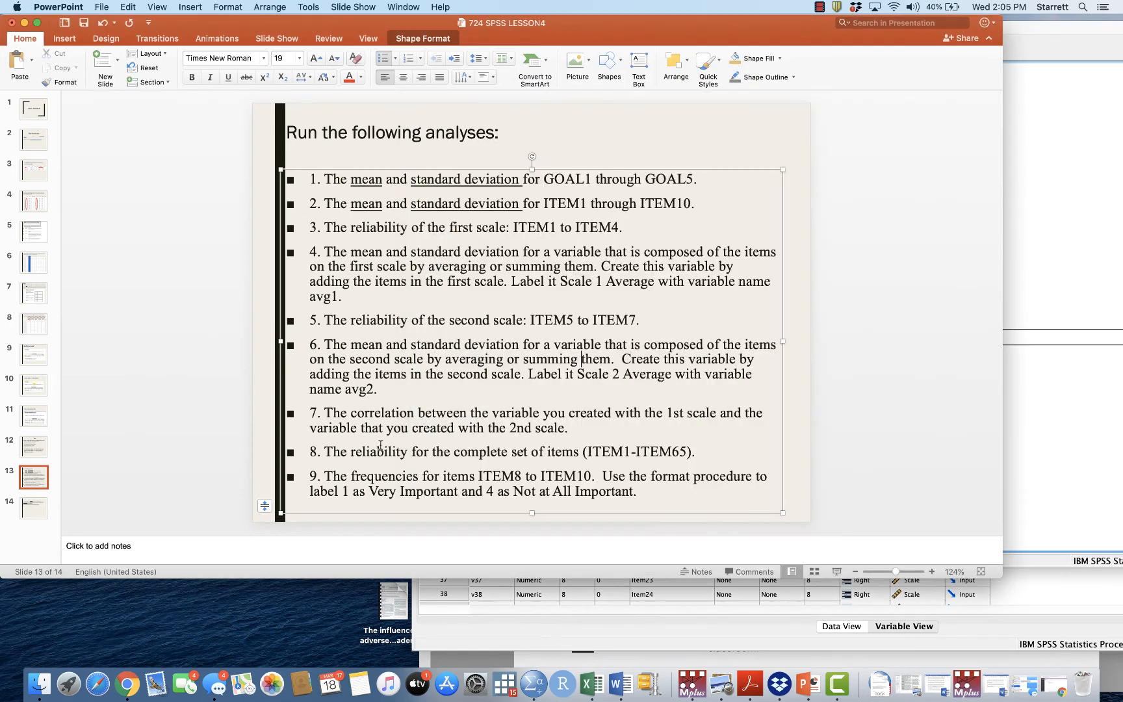
click(39, 514)
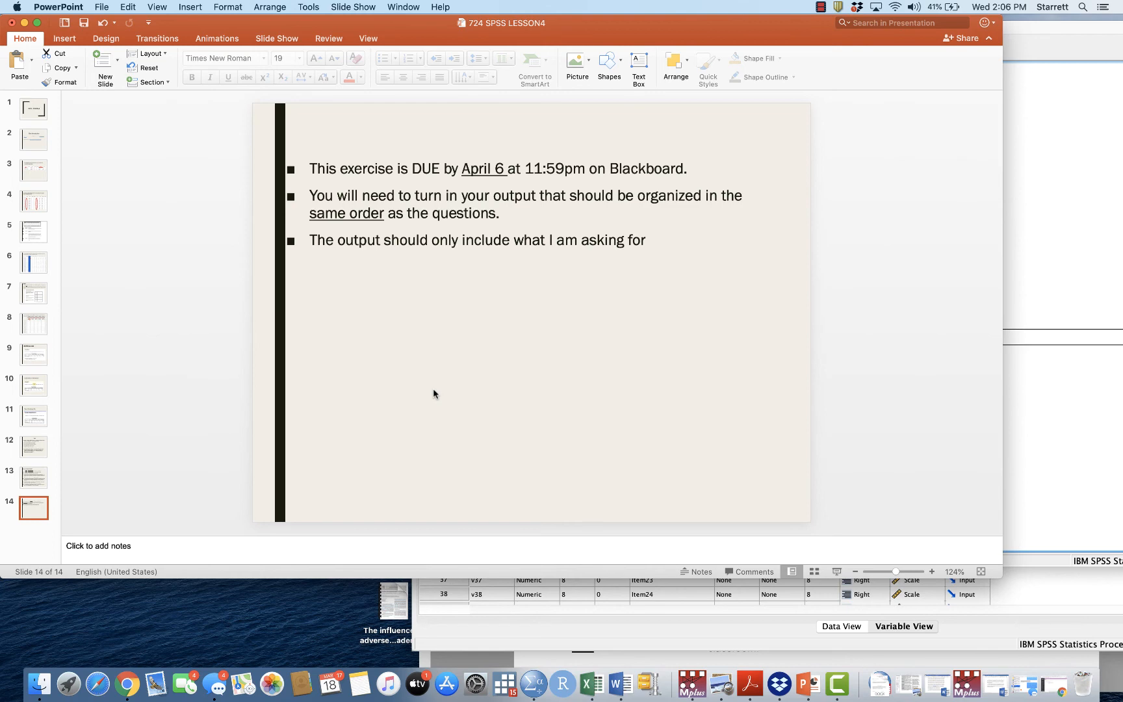
click(1029, 37)
drag(938, 33, 846, 33)
click(473, 171)
scroll(472, 170, up, 10)
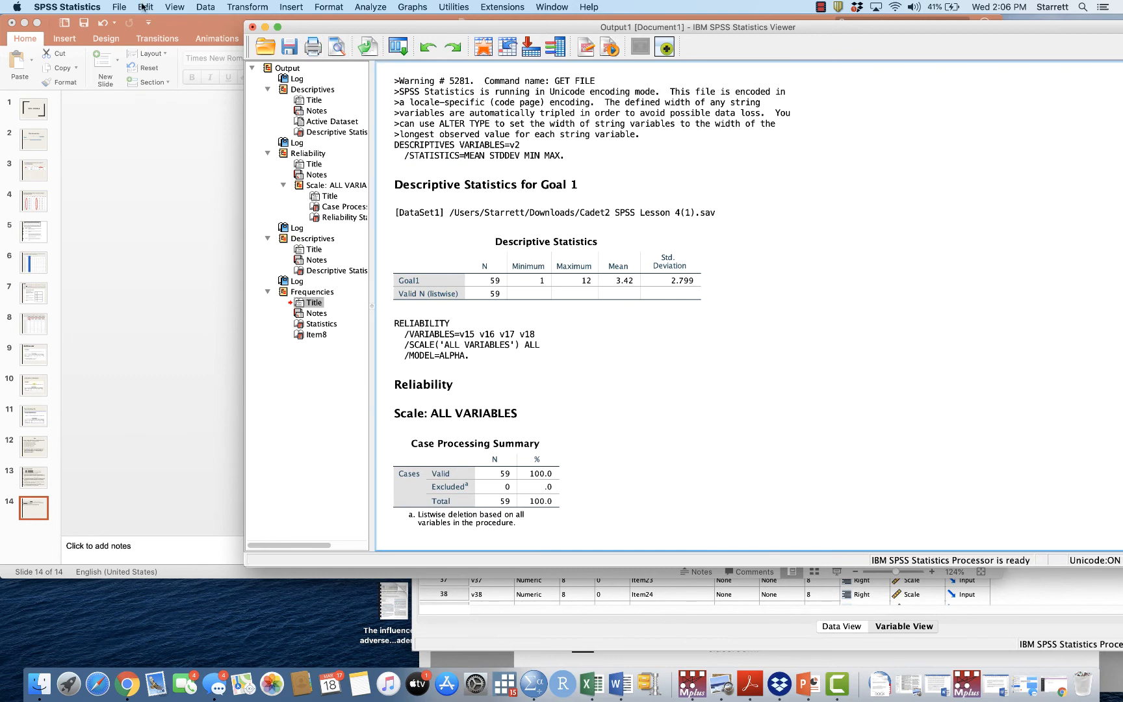
Step: Export all output as a Word/RTF document named test.doc on the Desktop
click(118, 7)
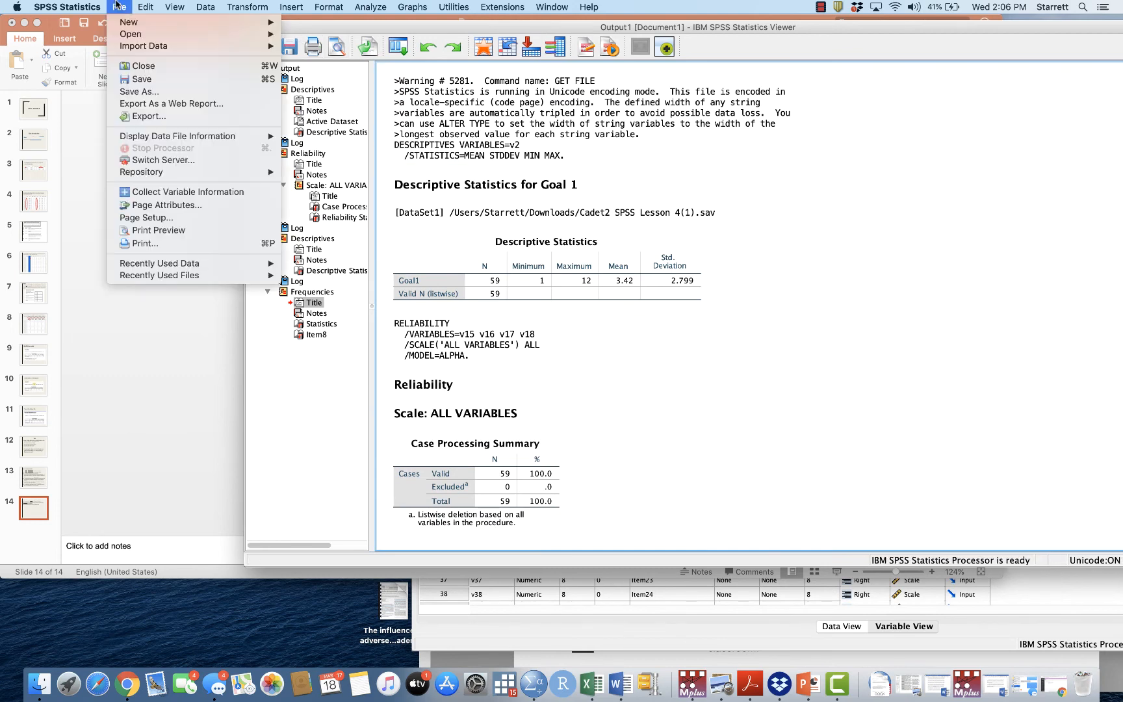
click(137, 116)
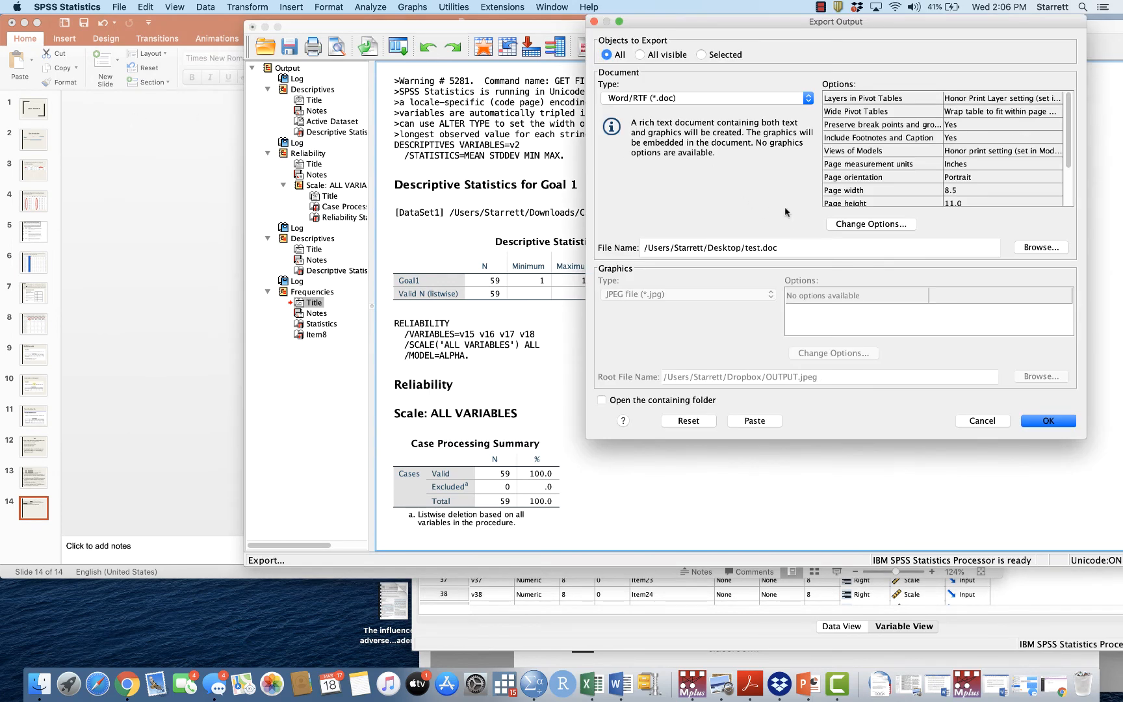
click(1049, 421)
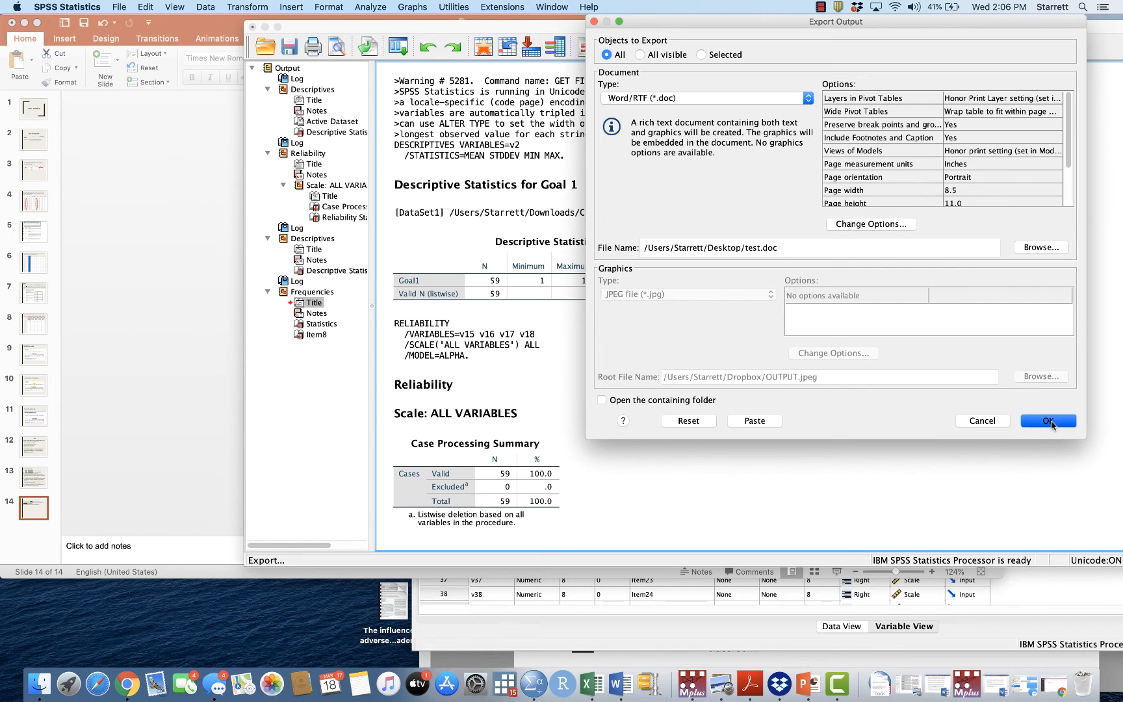
Step: Open the exported test.doc from the Desktop folder in Word and enlarge its document window
click(39, 684)
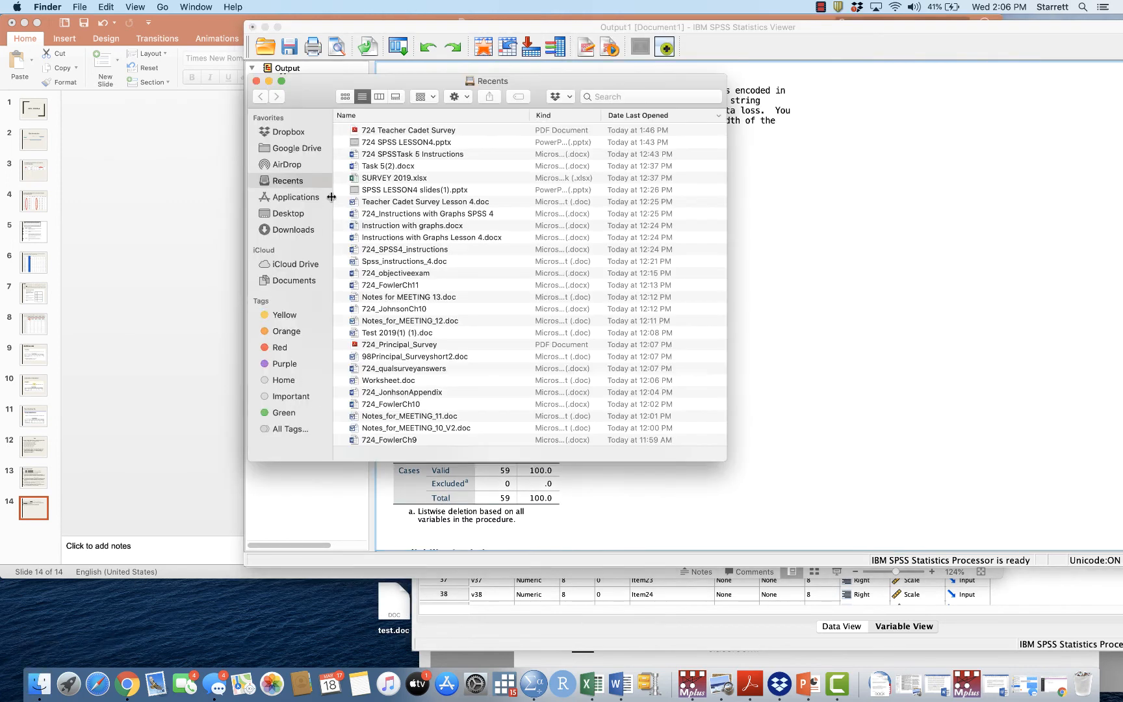
click(301, 214)
scroll(420, 393, down, 5)
scroll(421, 393, down, 10)
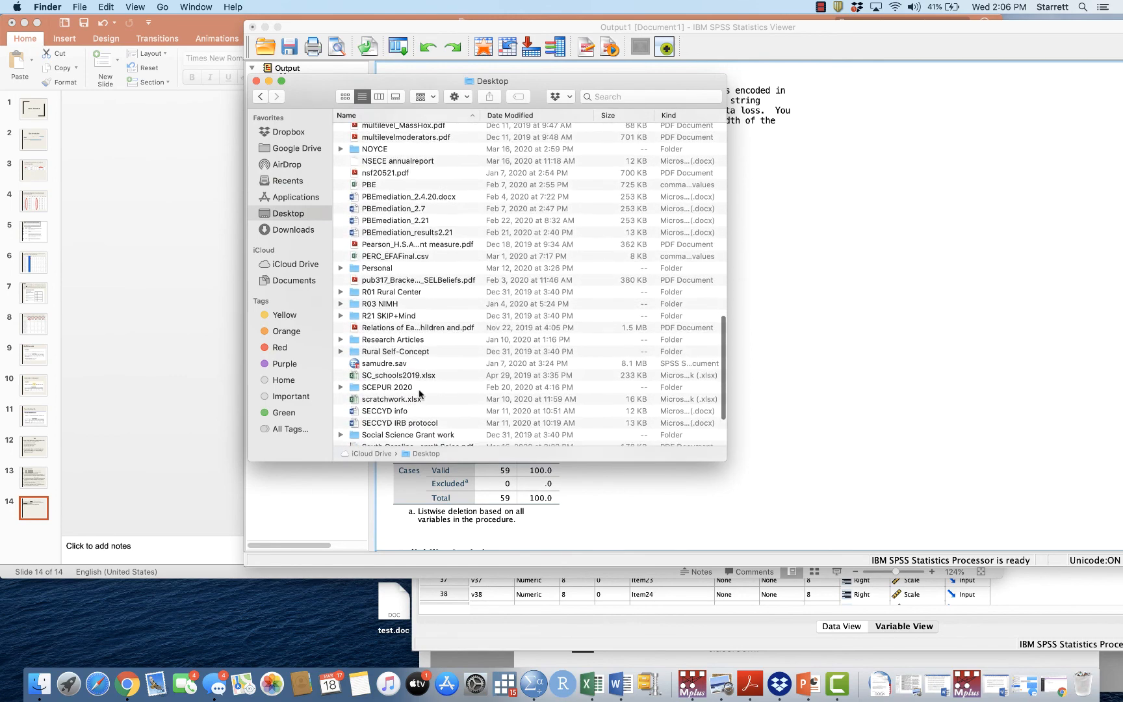
double_click(387, 420)
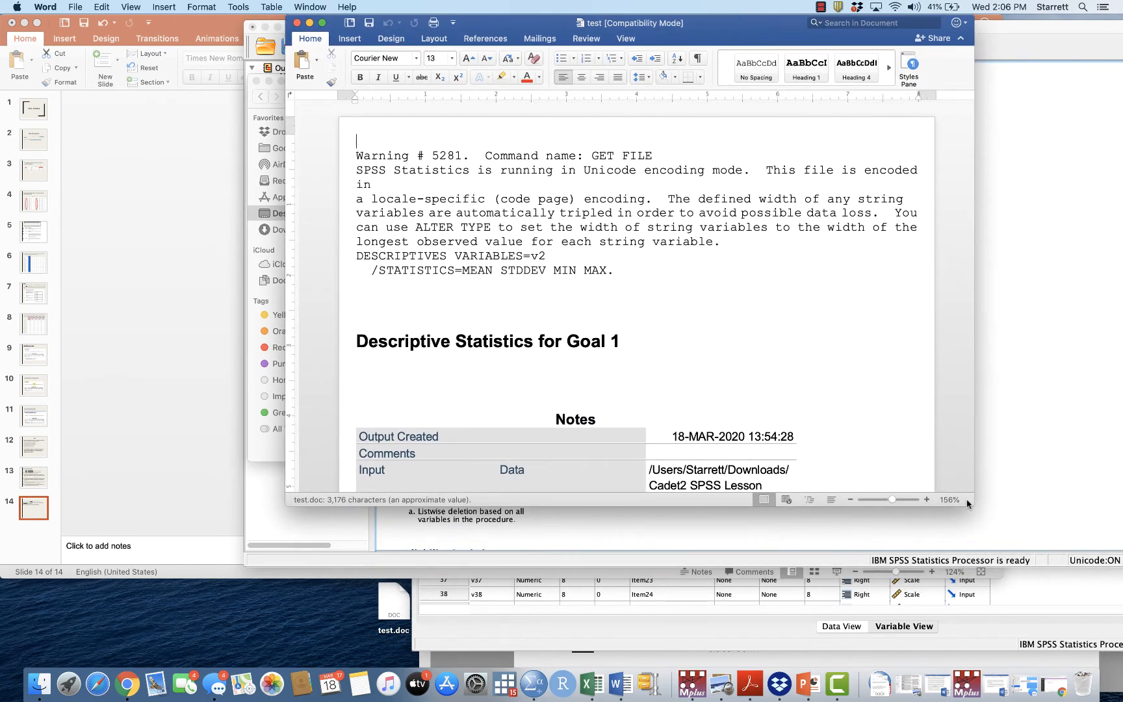
drag(975, 504, 1097, 652)
Step: Delete the warning text and DESCRIPTIVES syntax above the "Descriptive Statistics for Goal 1" heading
drag(682, 272, 412, 156)
key(BackSpace)
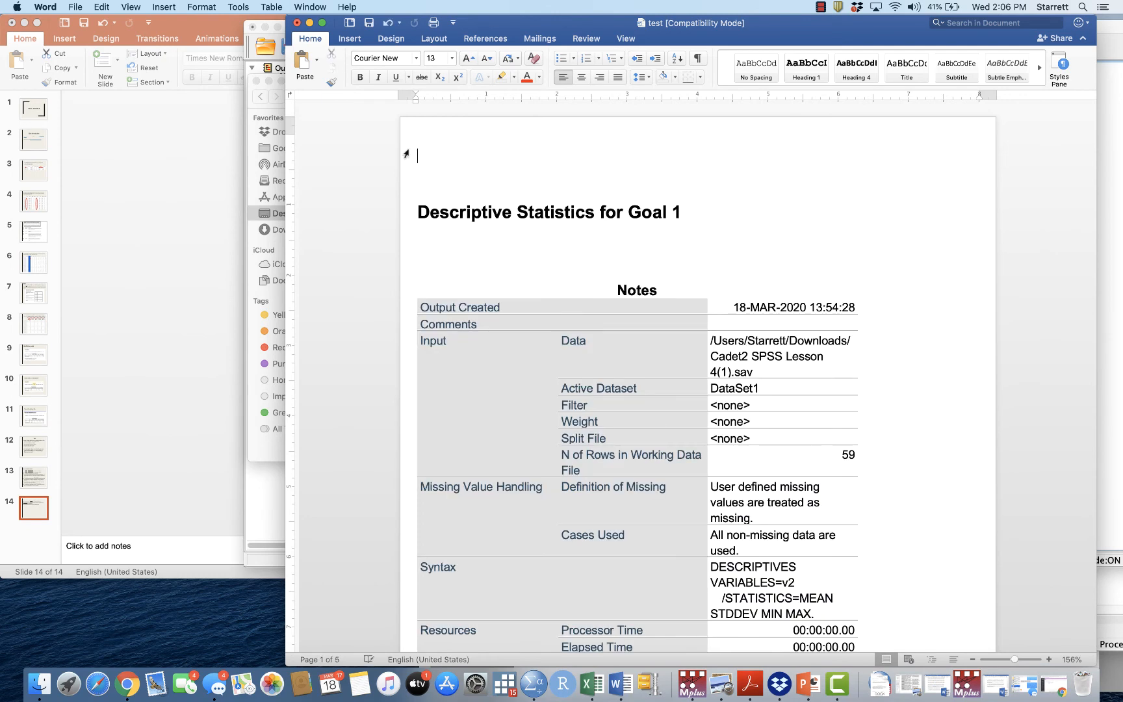
key(BackSpace)
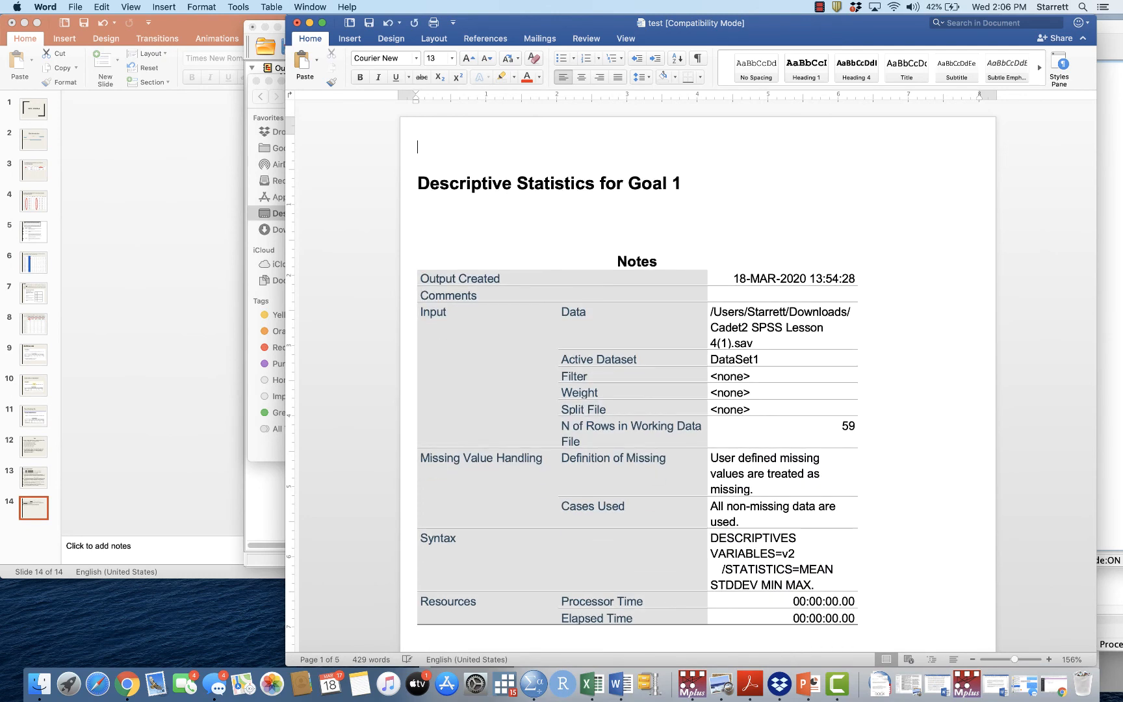
Step: Delete the Notes table and dataset path under the "Descriptive Statistics for Goal 1" heading and remove the blank lines left there
scroll(715, 364, down, 4)
drag(970, 559, 420, 139)
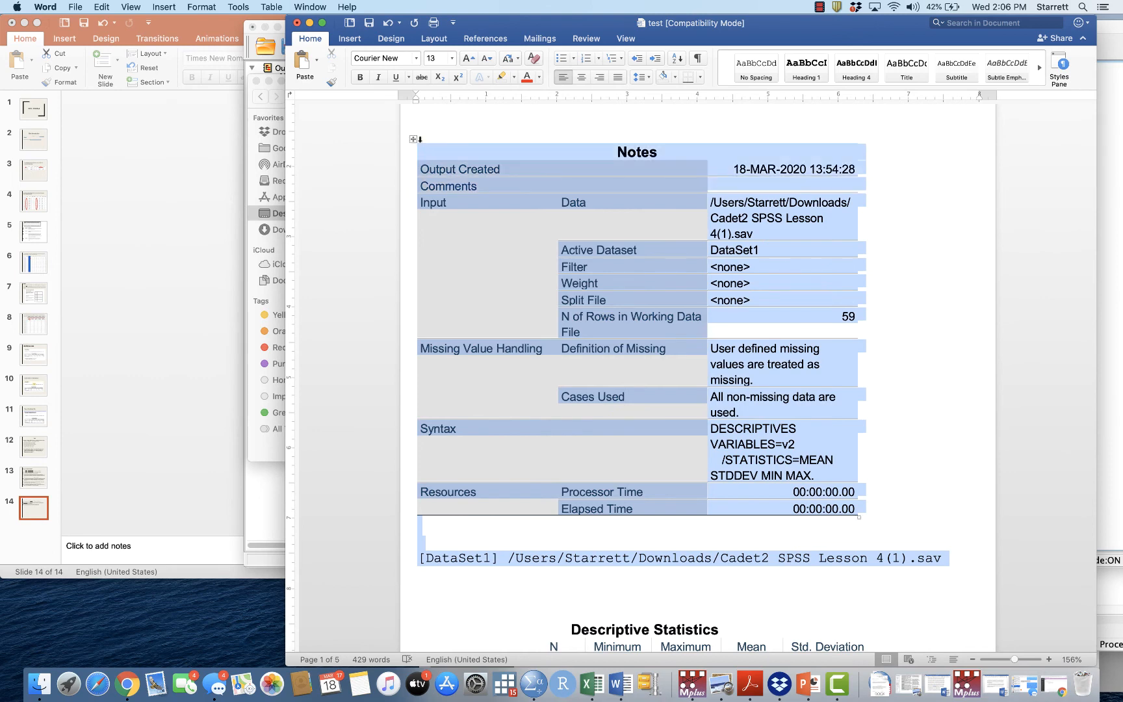
key(Delete)
scroll(500, 219, up, 4)
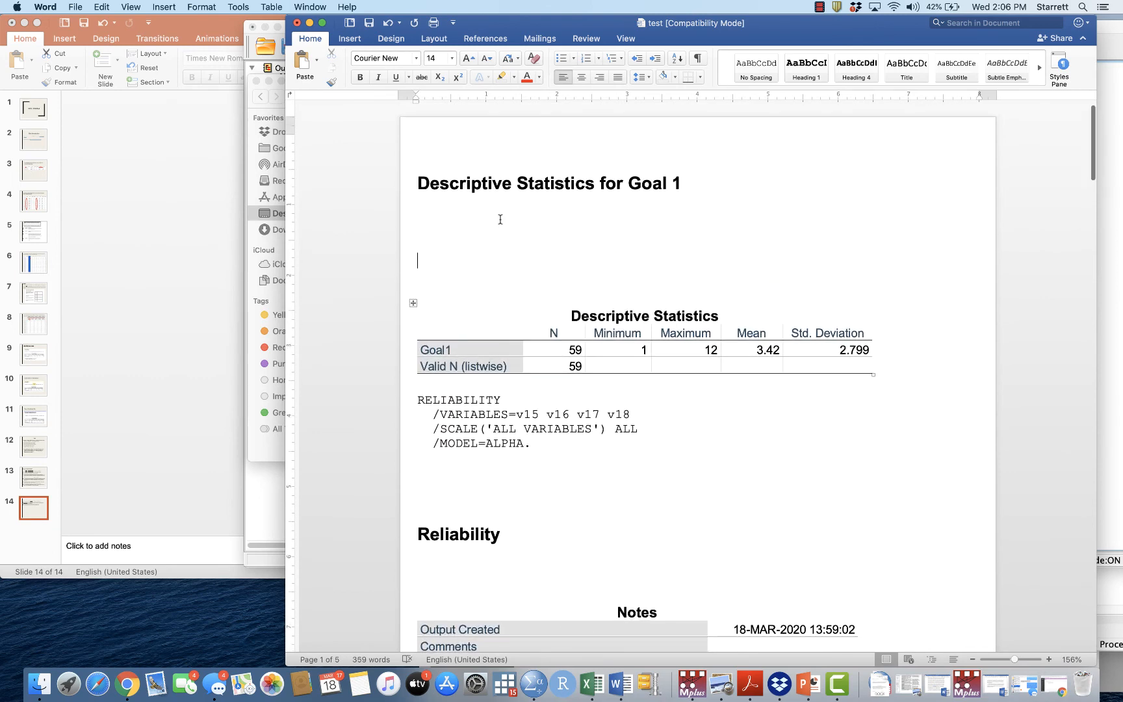
key(Down)
key(Down)
key(BackSpace)
key(BackSpace)
key(BackSpace)
key(BackSpace)
key(BackSpace)
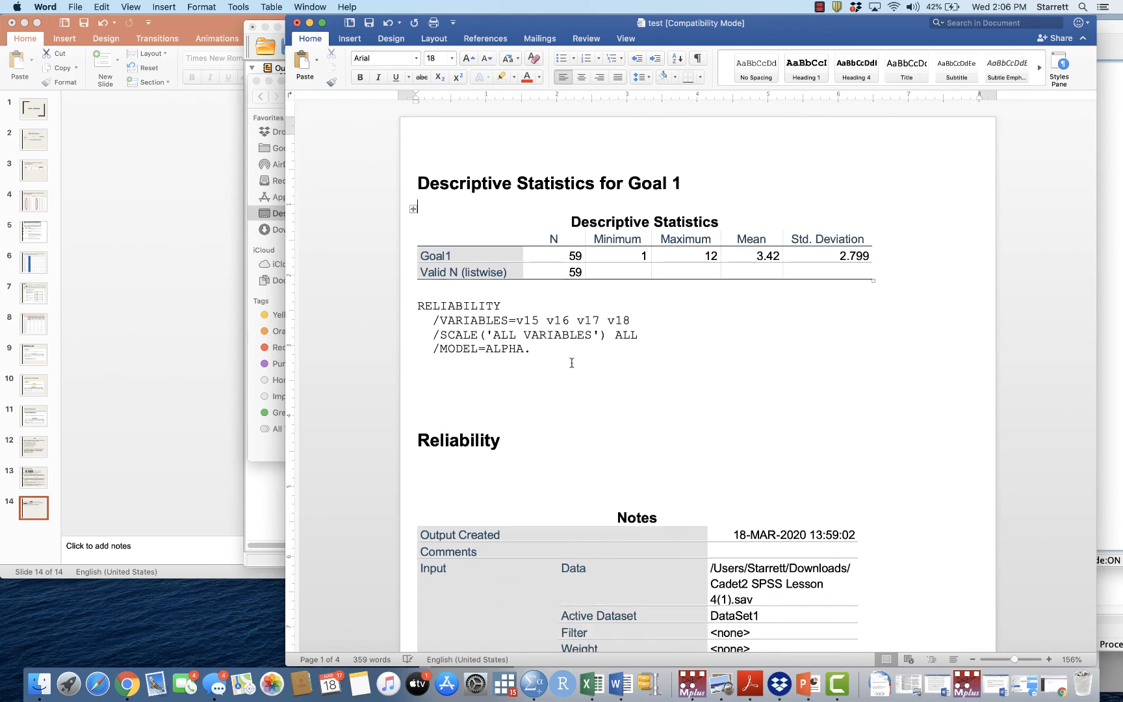
Step: Delete the RELIABILITY syntax below the Goal1 statistics table and the blank lines above the Reliability heading
drag(546, 350, 370, 314)
key(BackSpace)
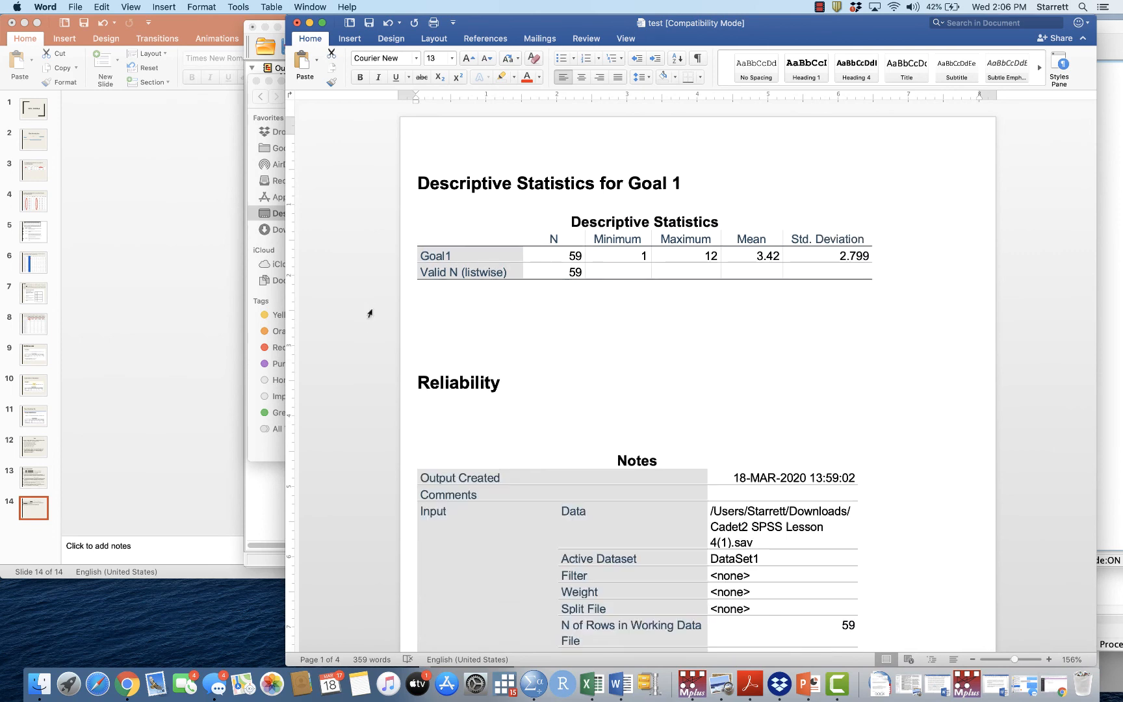
drag(423, 358, 417, 288)
key(BackSpace)
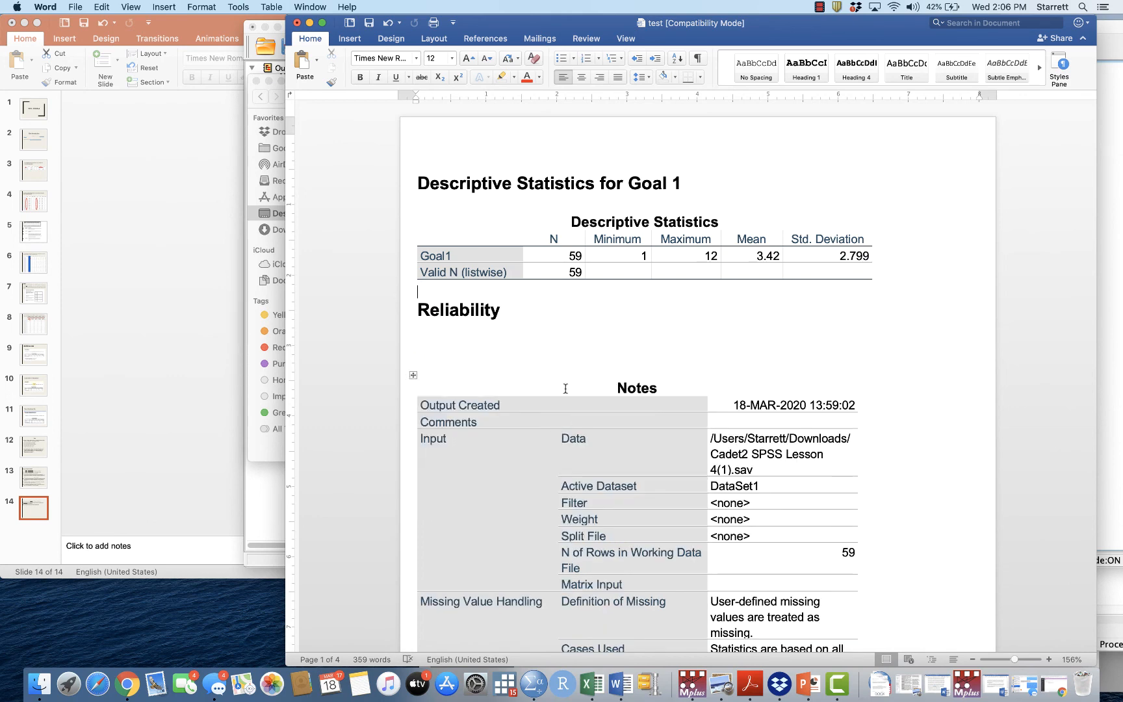
scroll(564, 384, down, 3)
scroll(564, 384, down, 5)
drag(884, 518, 381, 119)
key(BackSpace)
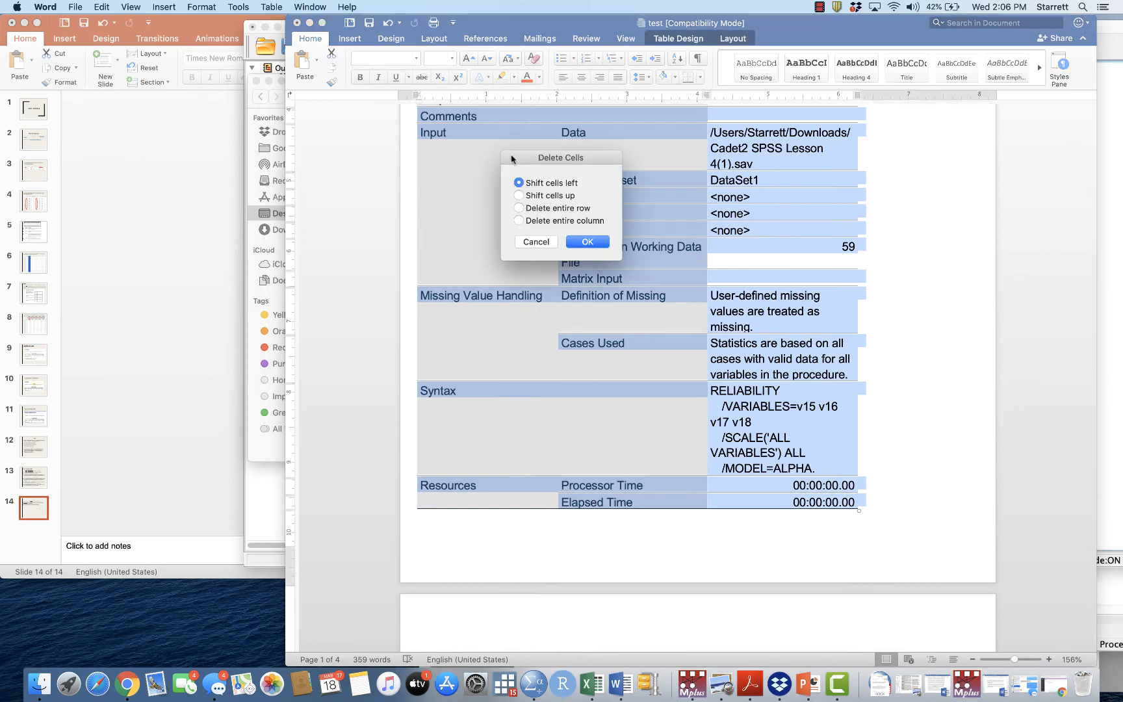
click(536, 242)
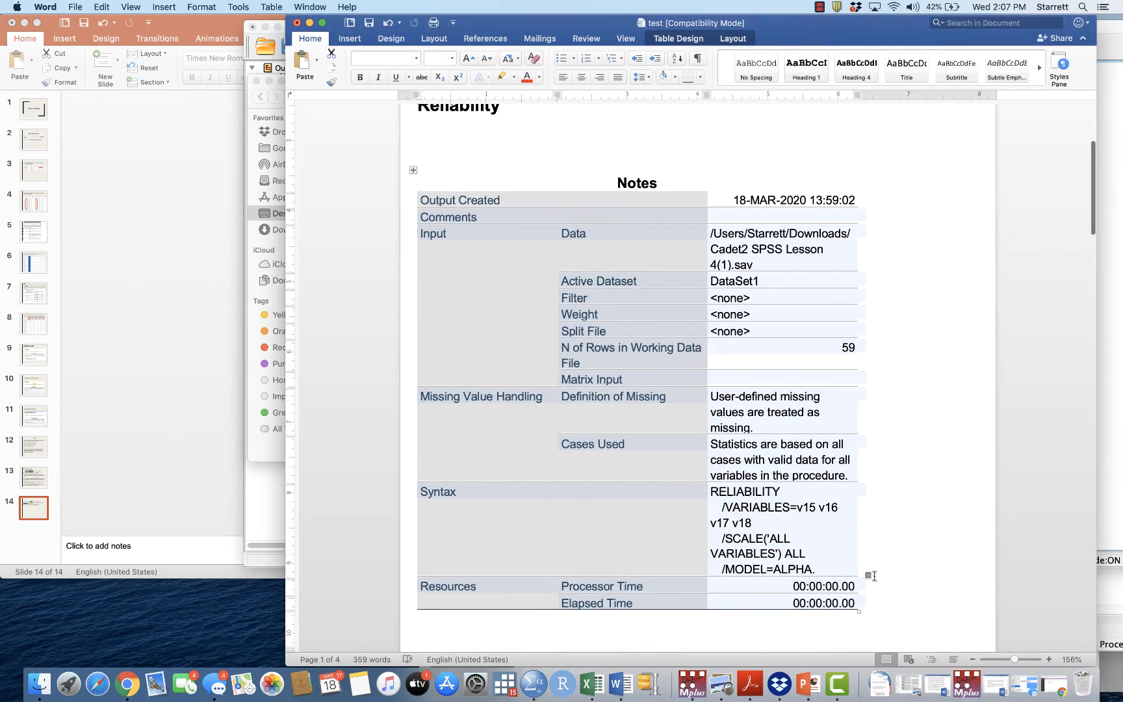
Step: Delete the Notes table under the Reliability heading and the blank lines above "Scale: ALL VARIABLES"
click(902, 640)
drag(900, 609, 412, 151)
key(BackSpace)
click(424, 182)
key(BackSpace)
key(BackSpace)
key(BackSpace)
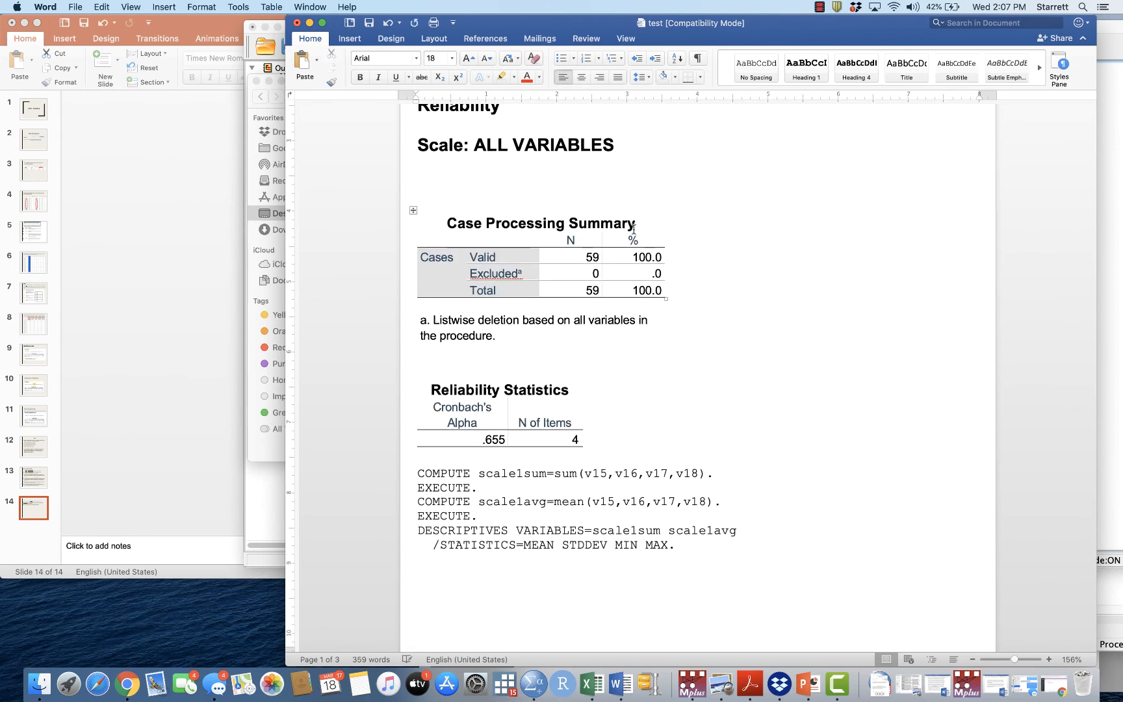
Step: Delete the COMPUTE and DESCRIPTIVES syntax below the Reliability Statistics table
scroll(770, 321, up, 1)
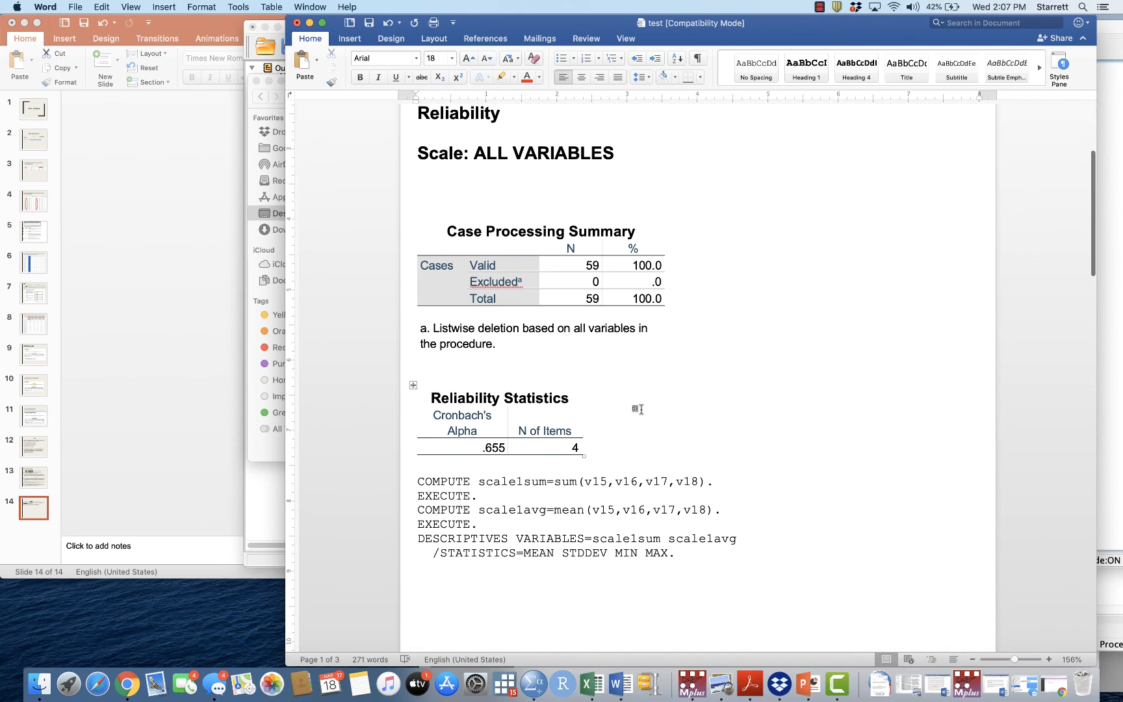
drag(702, 559, 341, 468)
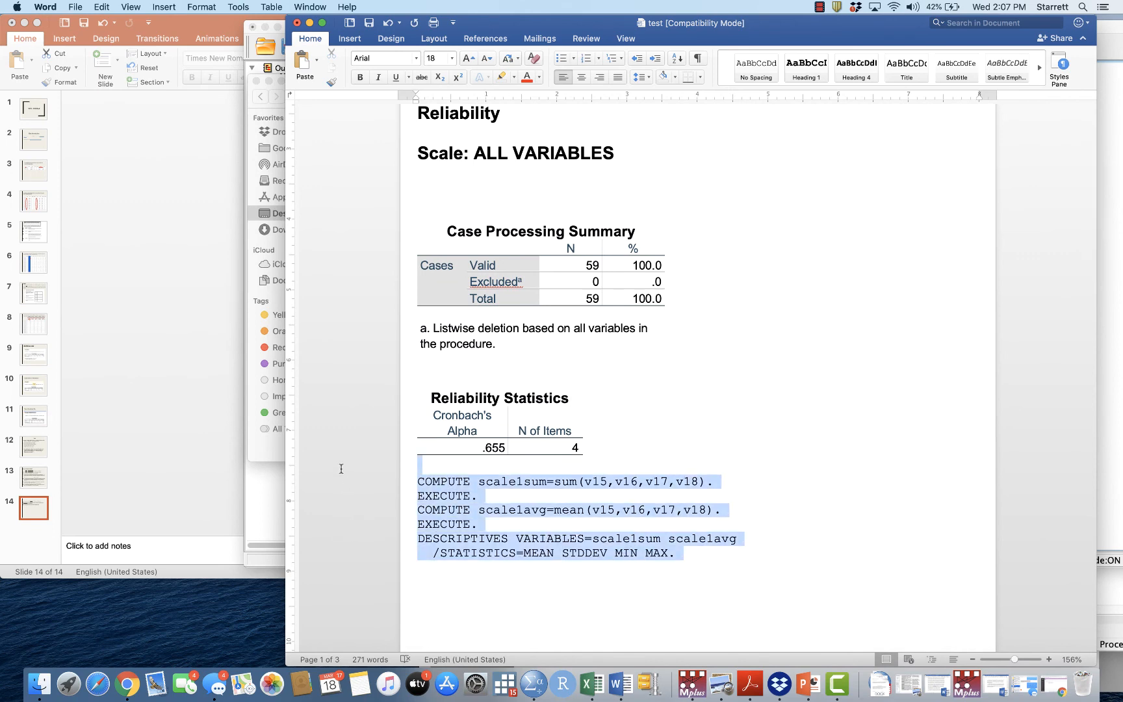
key(BackSpace)
Step: Delete the Case Processing Summary table with its footnote and the surplus blank lines above Reliability Statistics
scroll(671, 521, down, 3)
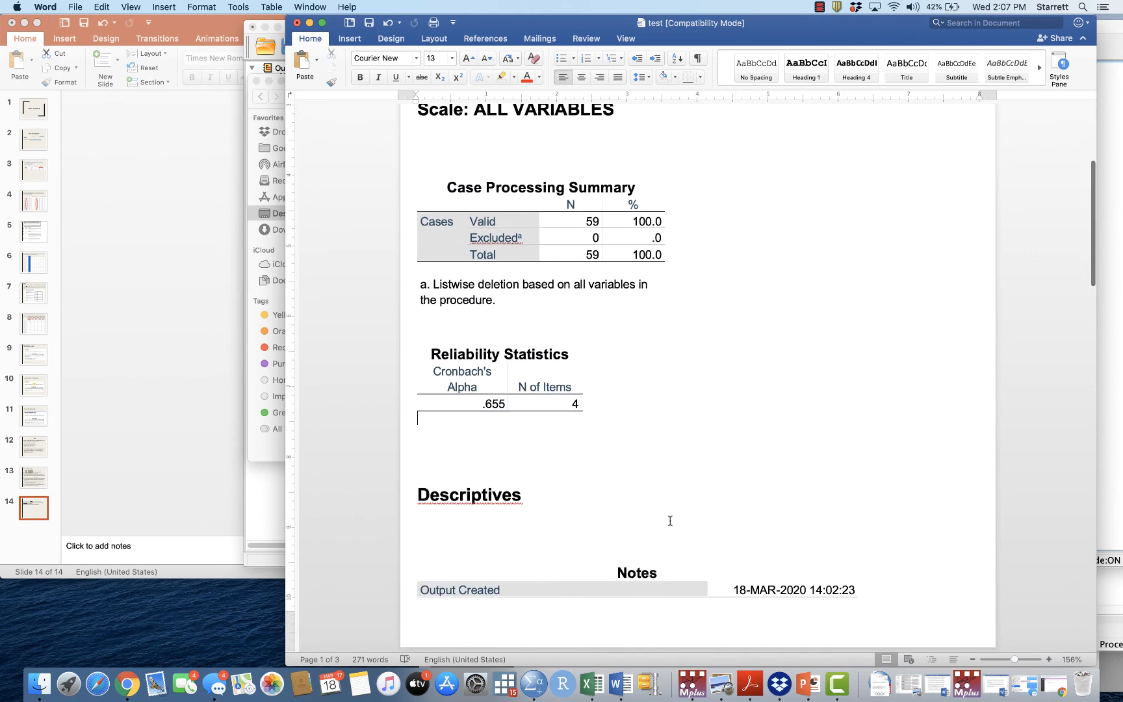
drag(557, 323, 423, 181)
key(BackSpace)
key(BackSpace)
key(BackSpace)
key(BackSpace)
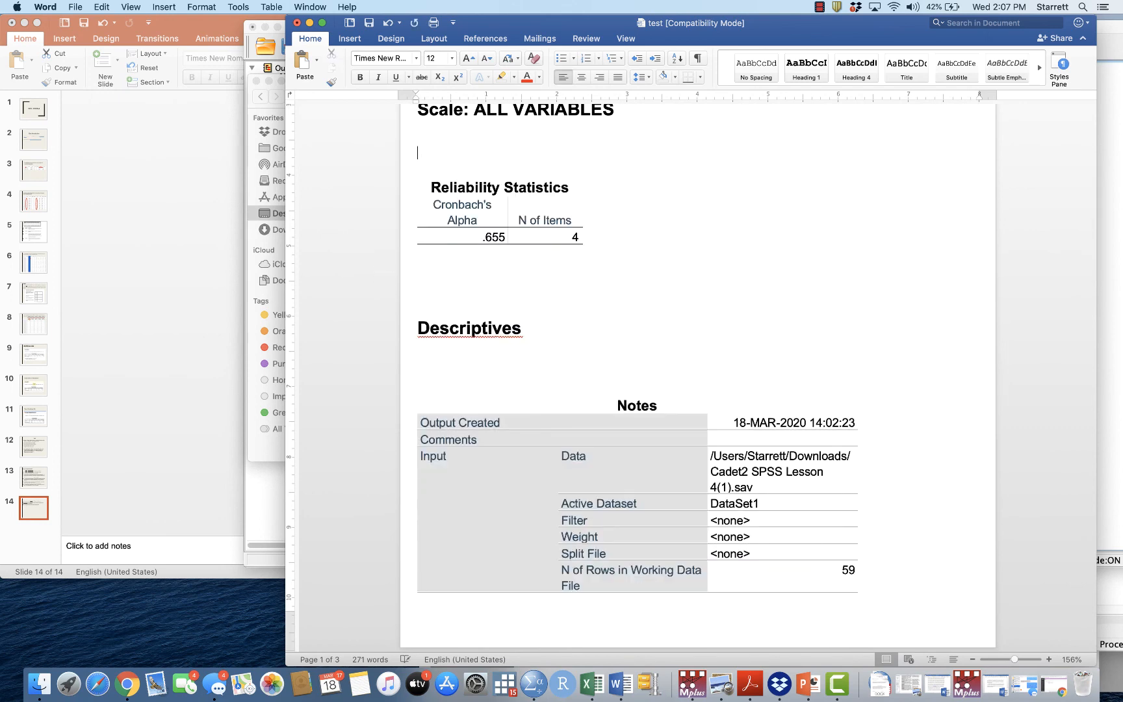
Step: Delete the whole Notes table between the Descriptives heading and the scale1sum and scale1avg statistics
scroll(768, 216, up, 2)
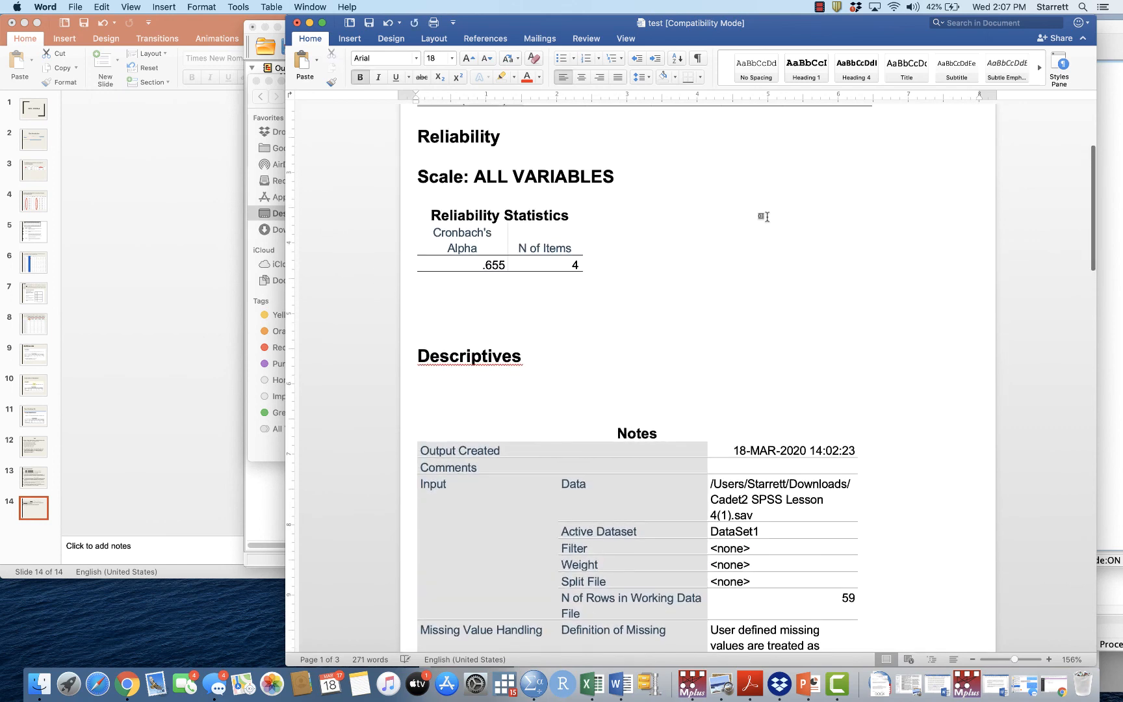
scroll(746, 310, down, 14)
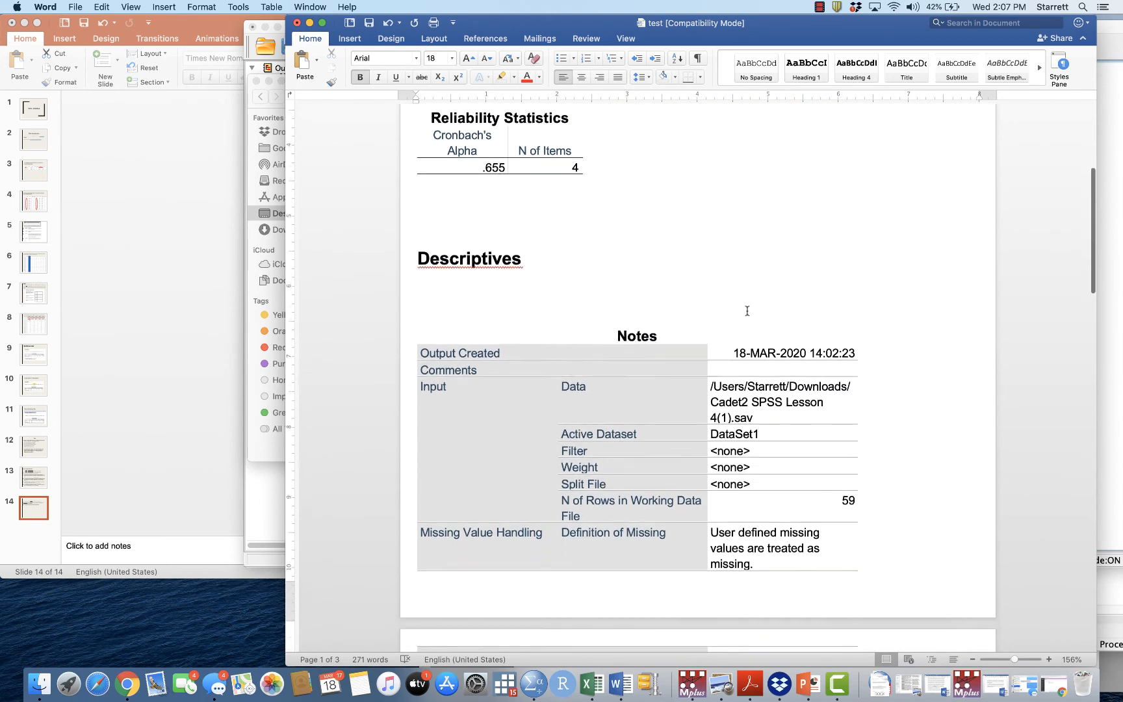
scroll(748, 310, down, 2)
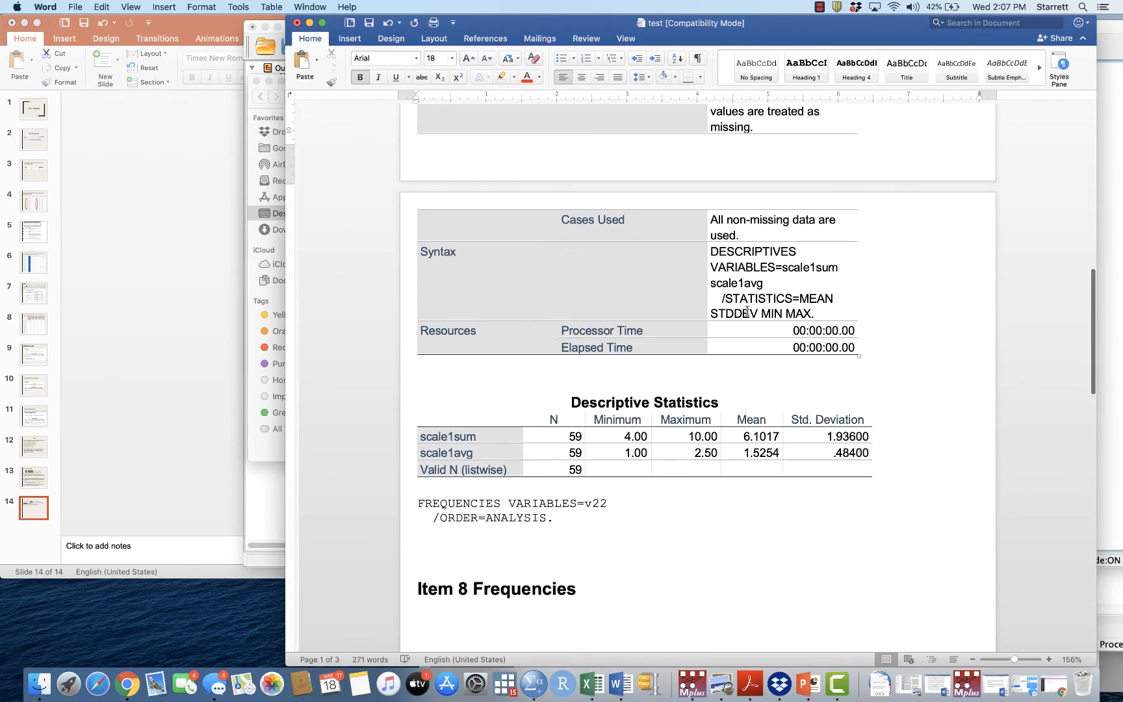
drag(884, 354, 395, 335)
key(Delete)
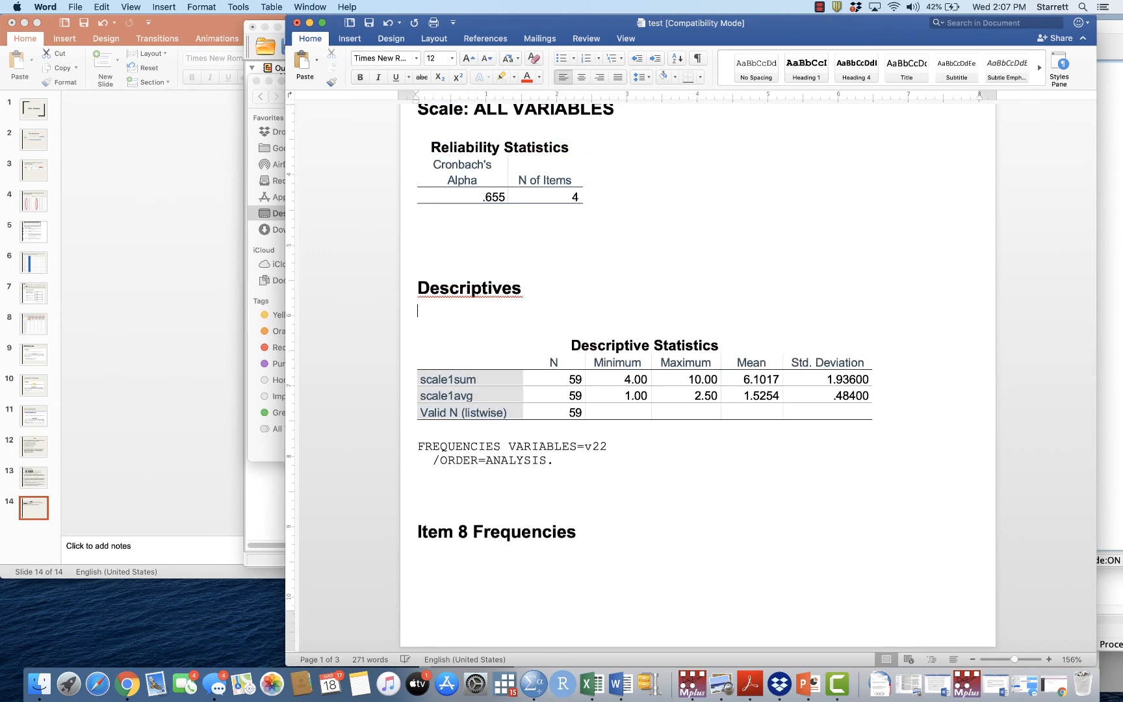
Step: Delete the FREQUENCIES syntax and the extra blank lines above the "Item 8 Frequencies" heading
drag(592, 473, 406, 454)
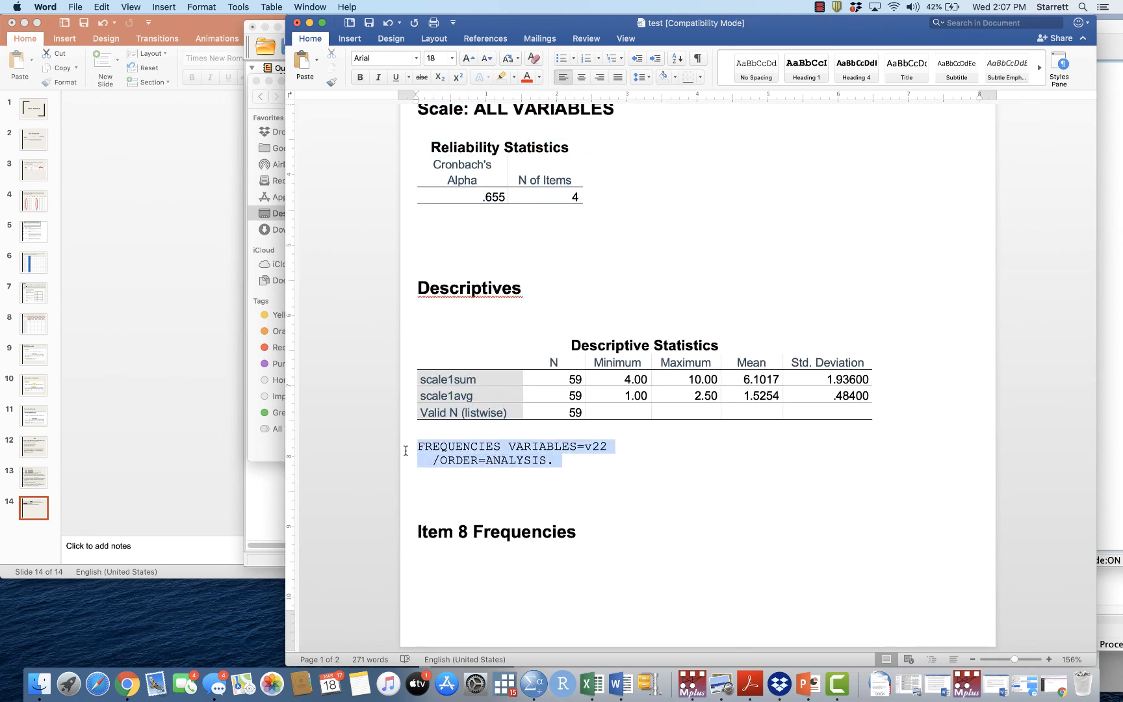
key(Delete)
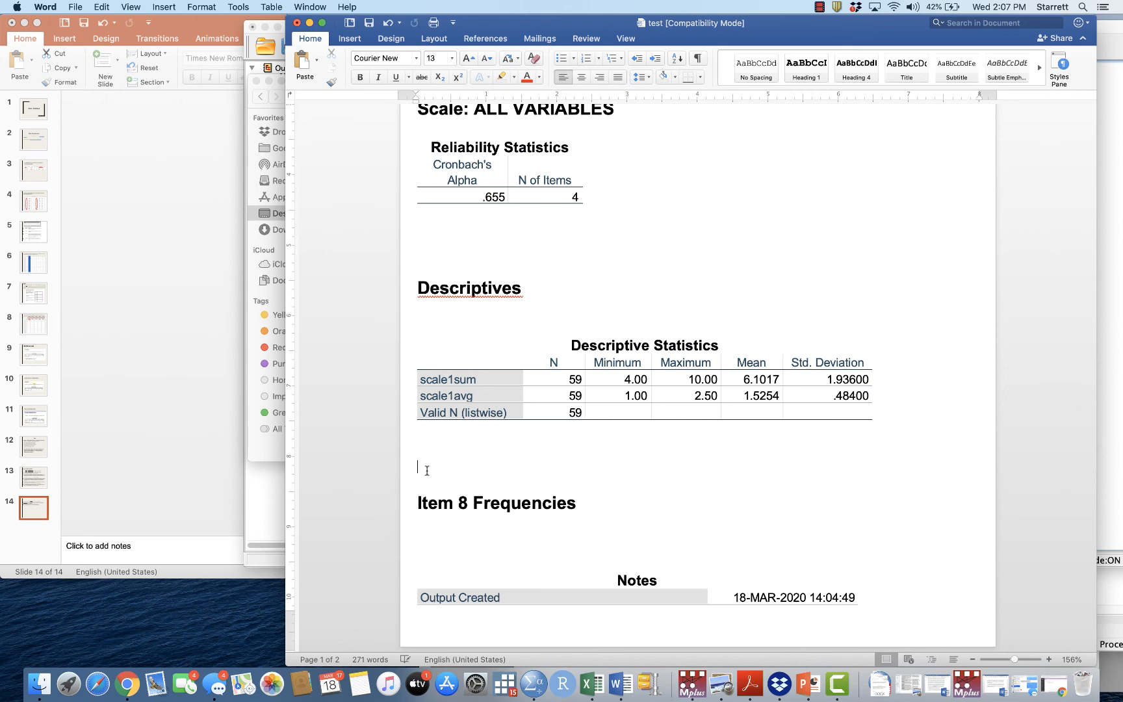
key(BackSpace)
key(BackSpace)
Step: Delete the Notes and Statistics tables under the "Item 8 Frequencies" heading, keeping the heading's full wording
scroll(836, 519, down, 3)
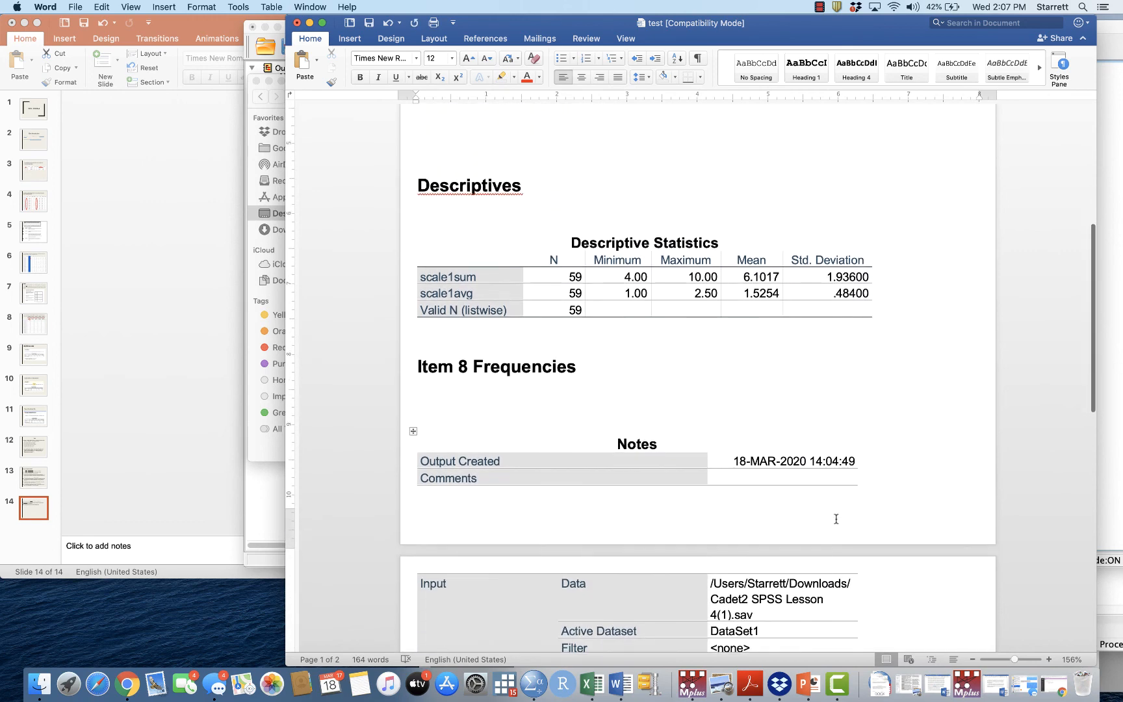
scroll(836, 520, down, 10)
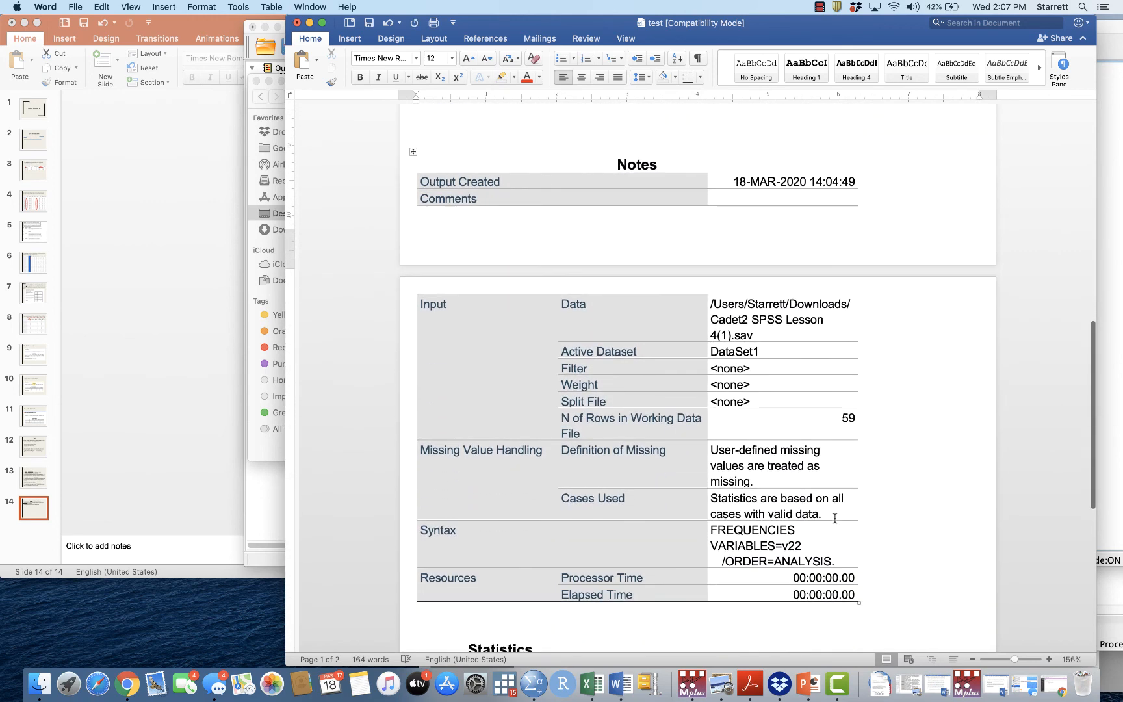
drag(881, 595, 429, 150)
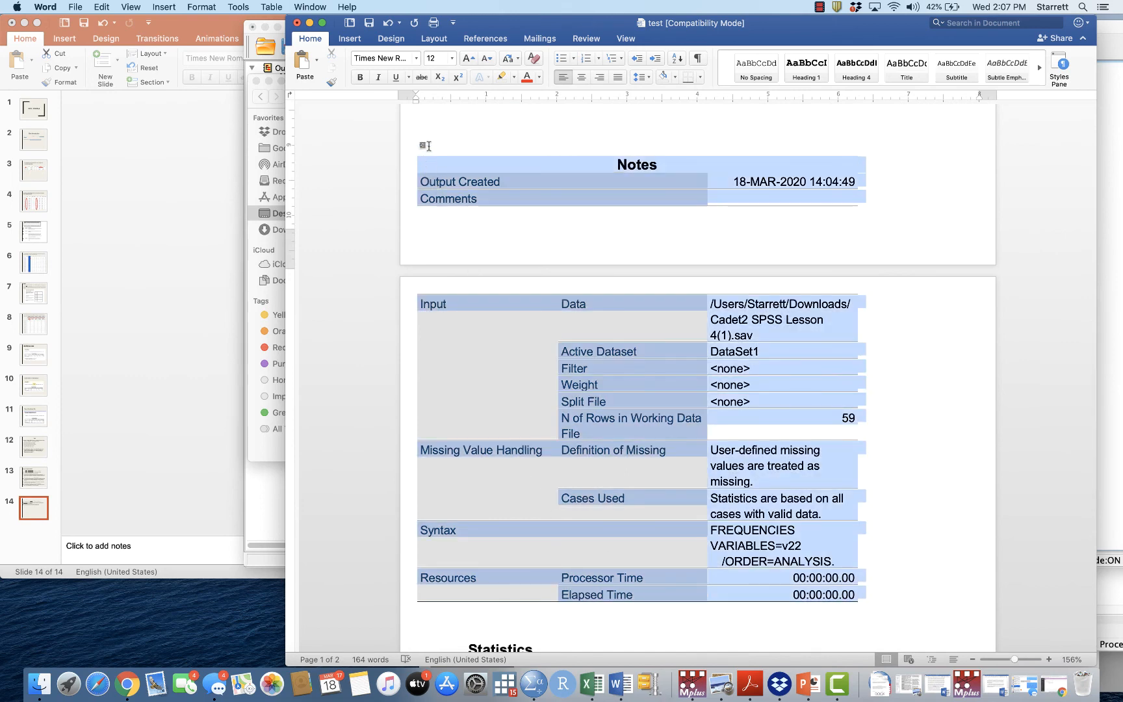
key(BackSpace)
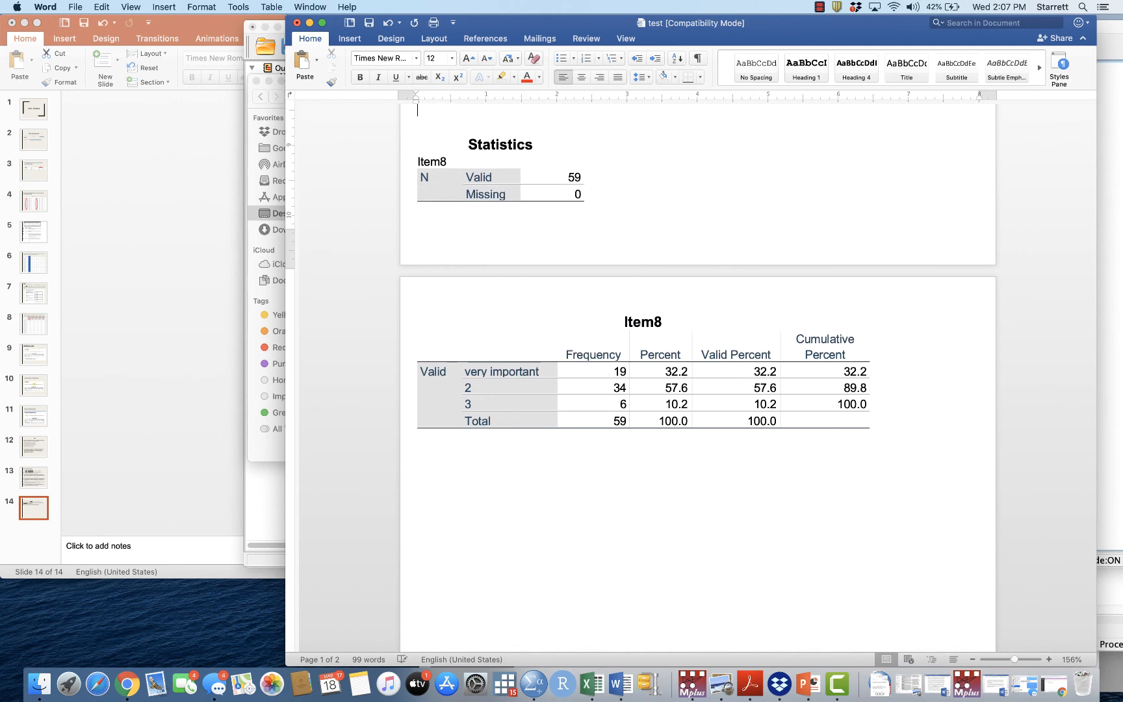
text(Item 8 Frequencie)
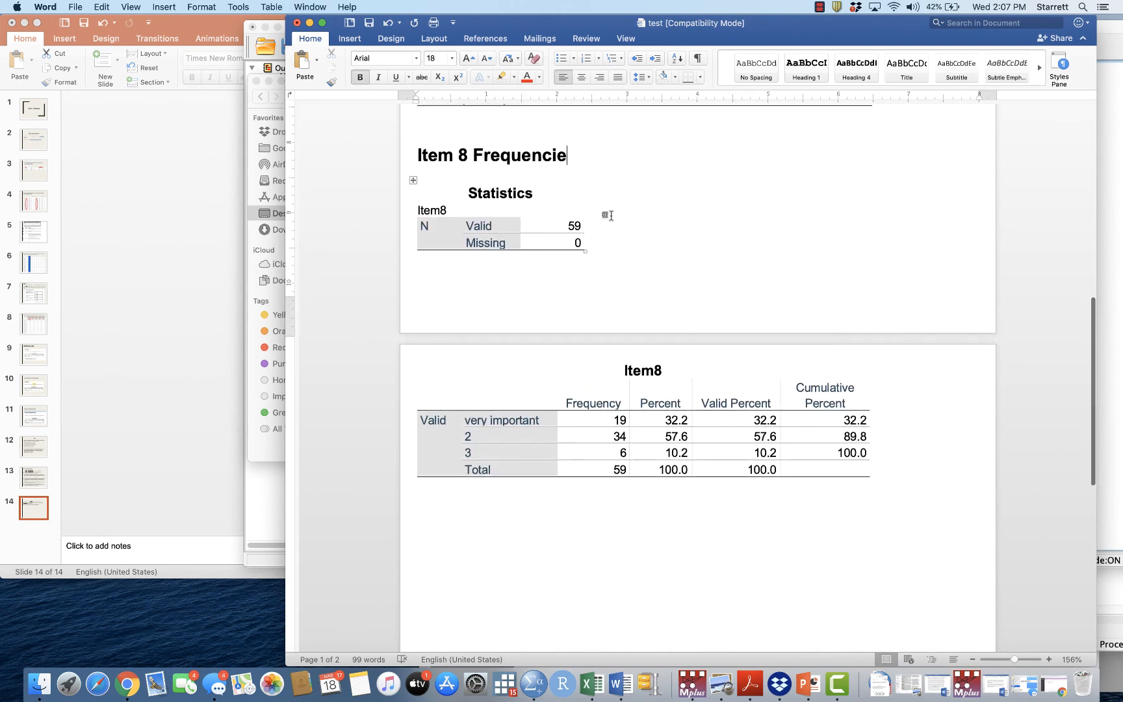
text(s)
click(397, 181)
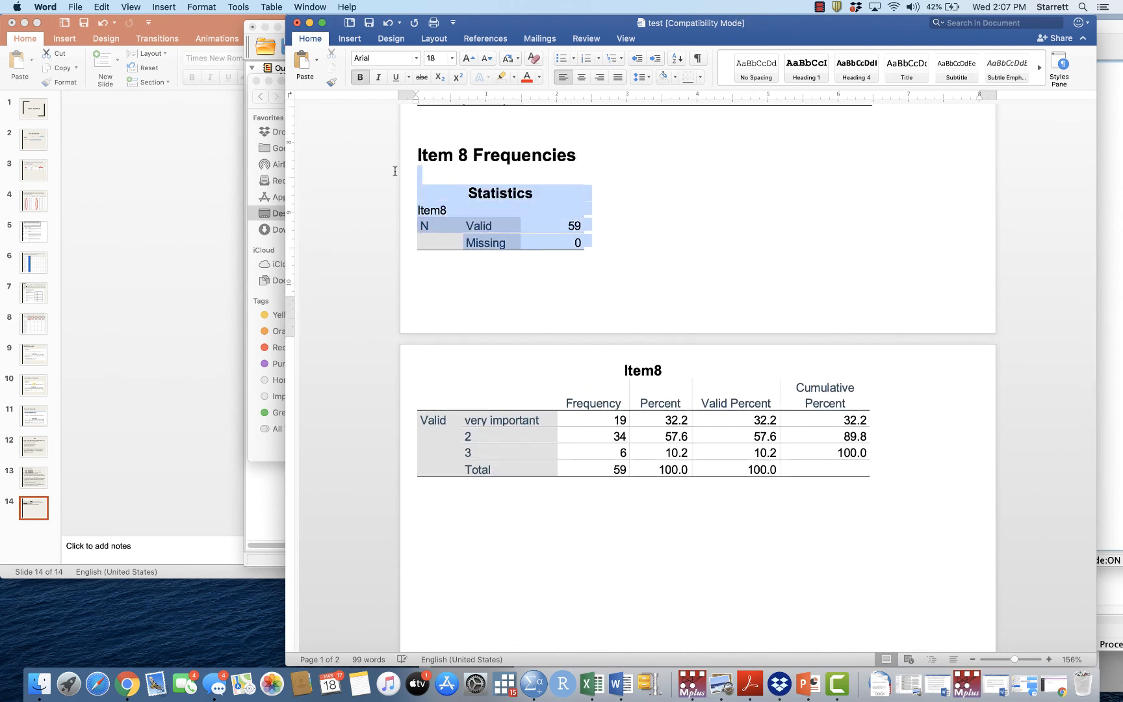
key(BackSpace)
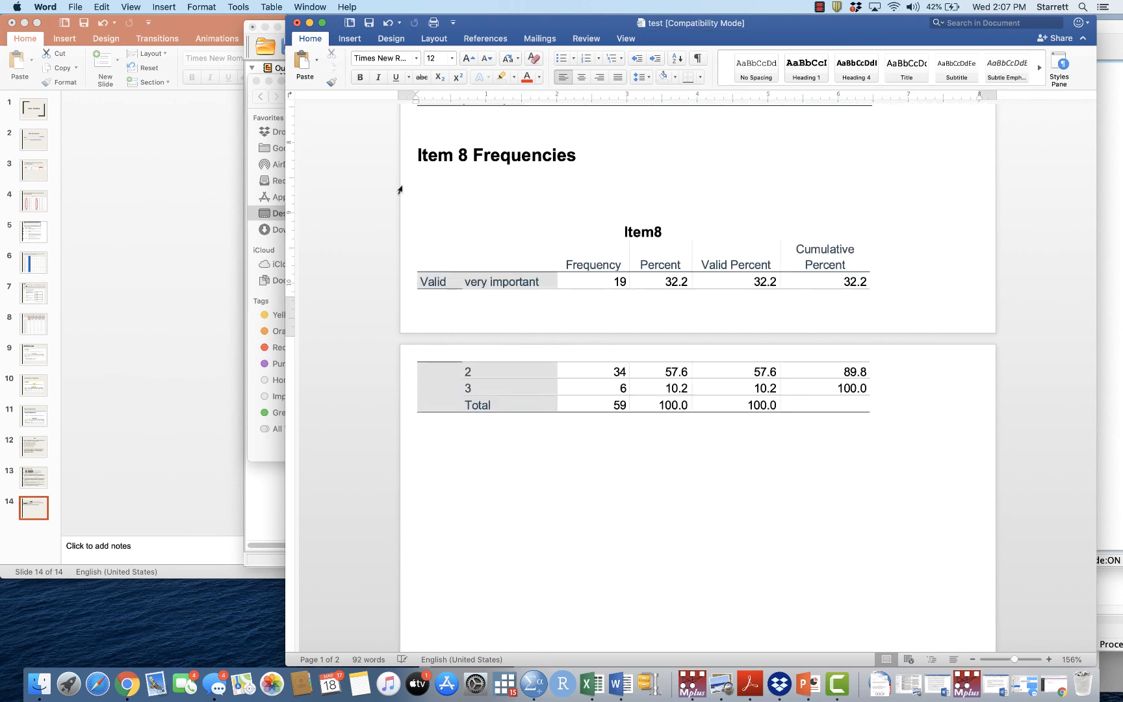
Step: Review the trimmed document from the Item8 table back to its beginning, and close the Finder window behind it
scroll(627, 477, up, 3)
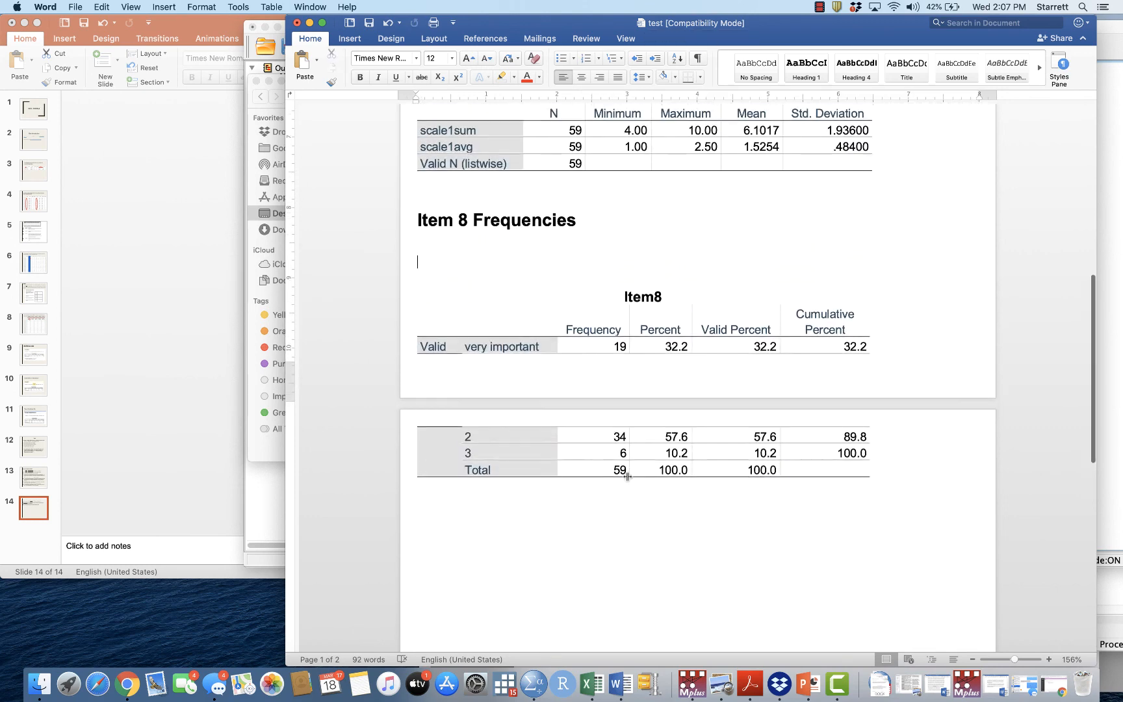
scroll(689, 586, up, 12)
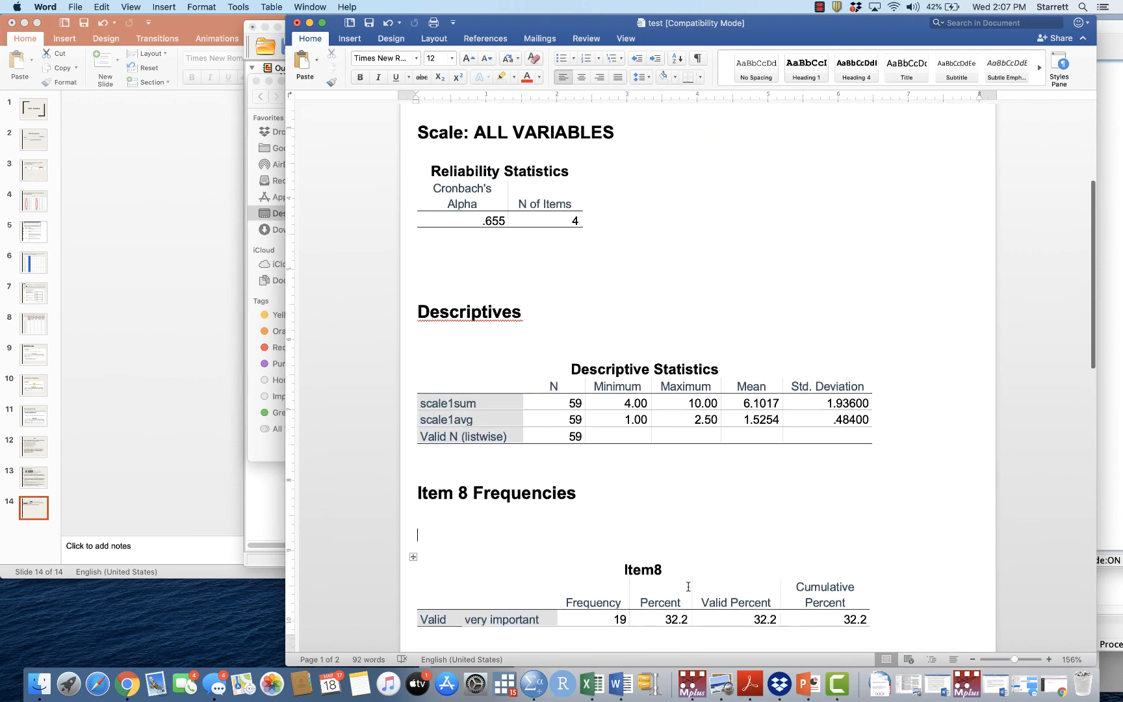
scroll(689, 587, up, 2)
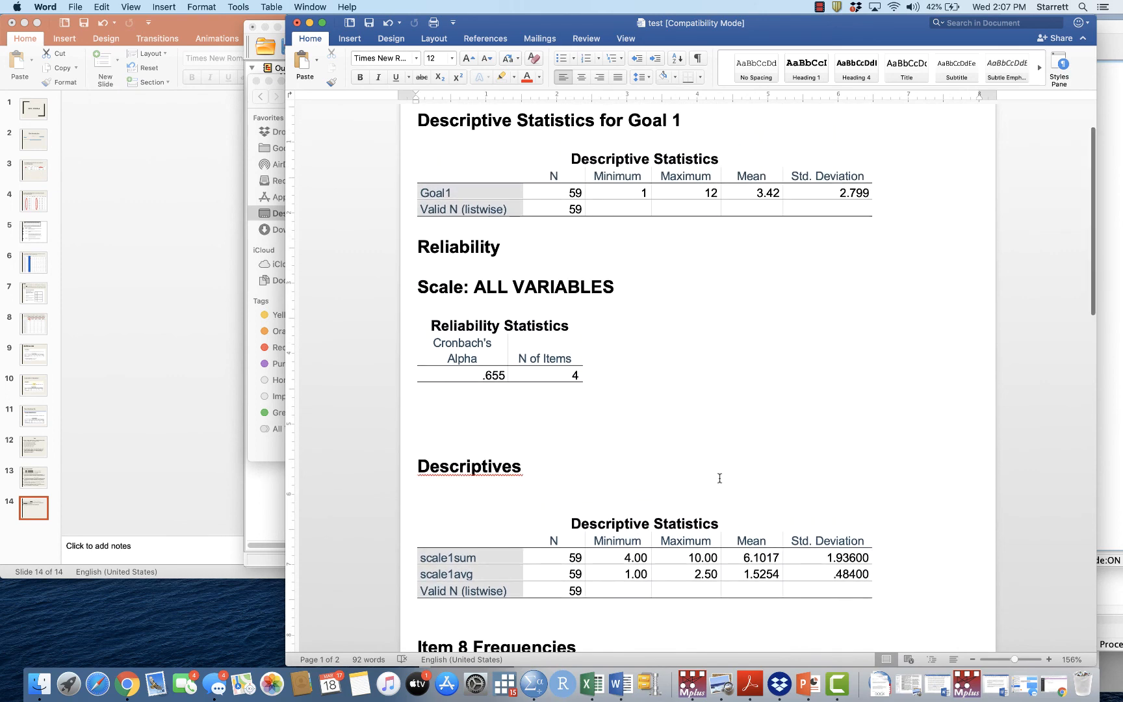
scroll(720, 478, up, 3)
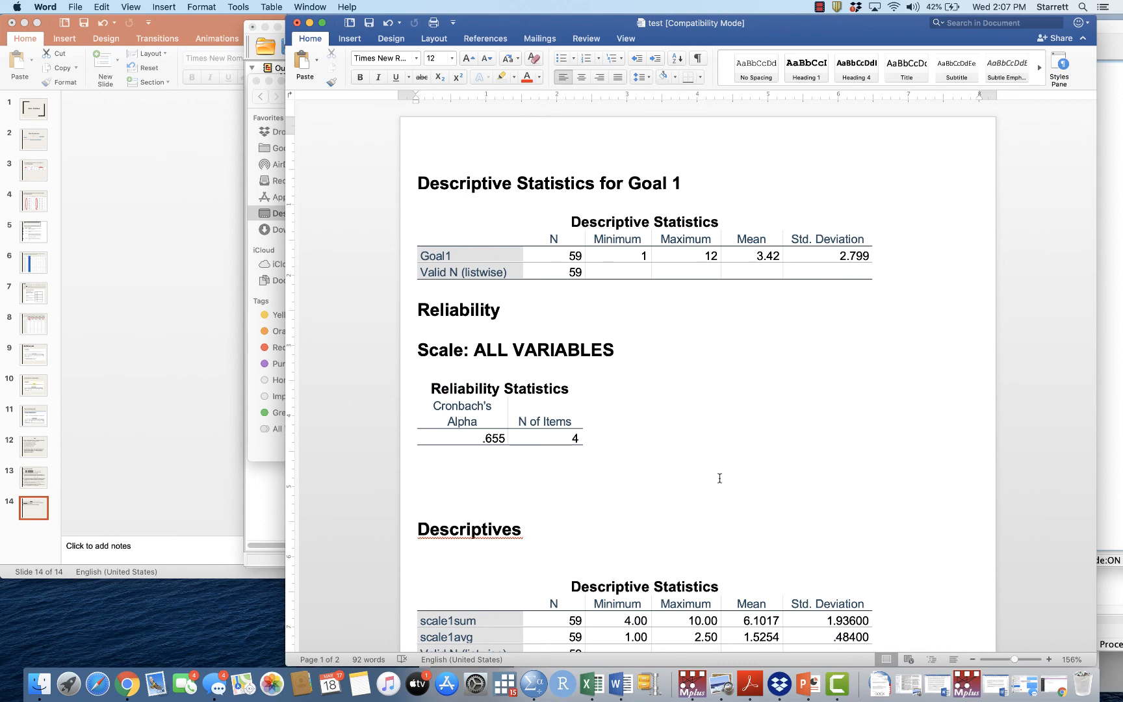
drag(590, 30, 696, 30)
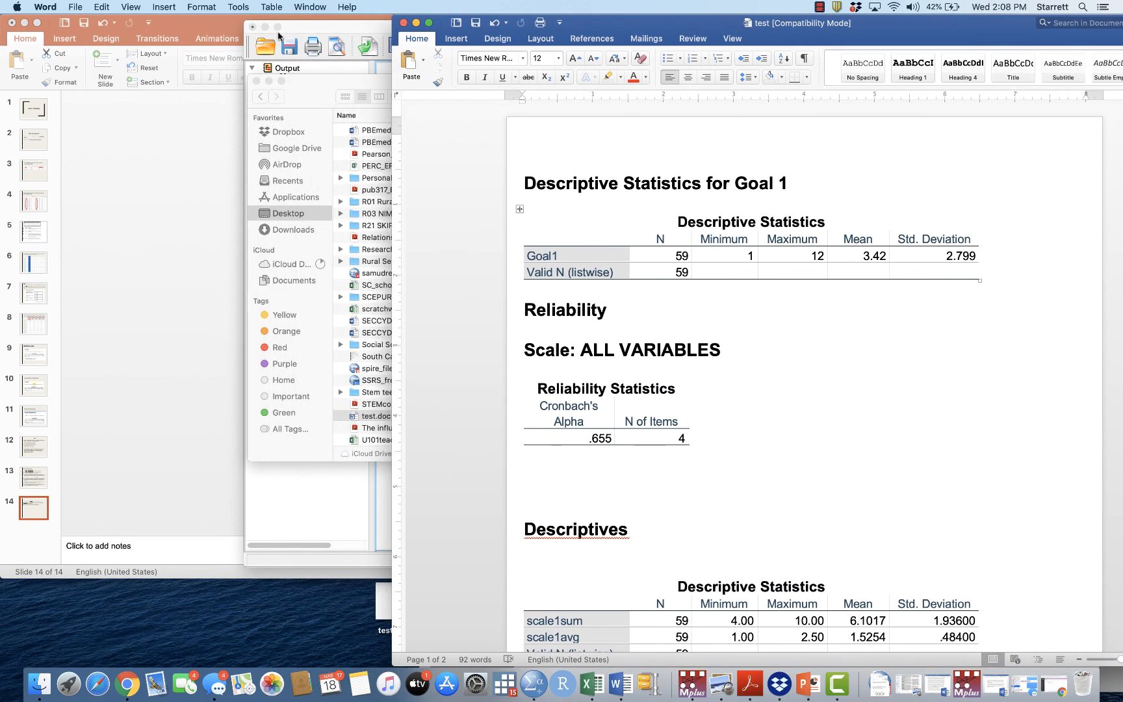
click(257, 81)
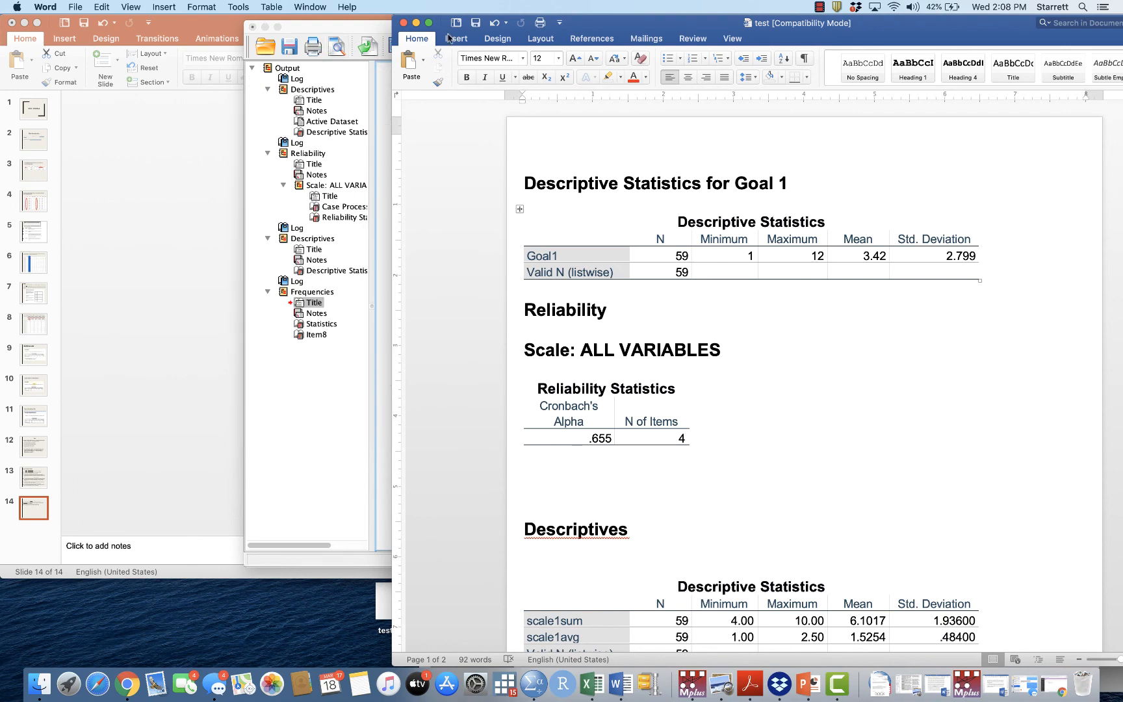